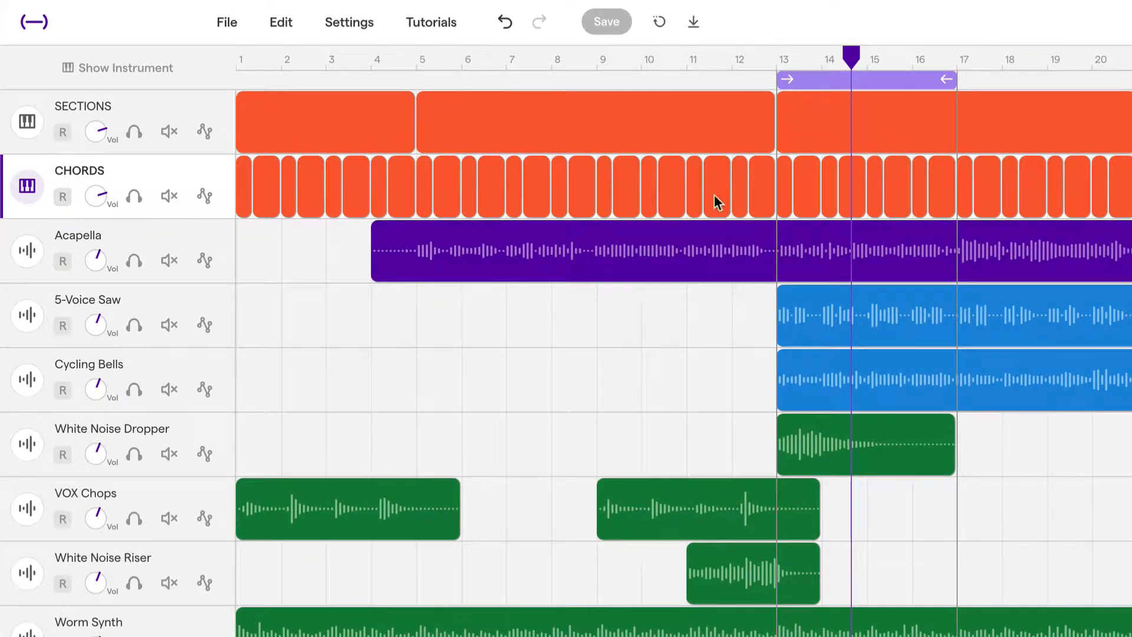
Look over the arrangement's tracks at several different track heights, from enlarged rows to the compact overview
{"action": "scroll", "coordinate": [575, 300], "scroll_direction": "down", "scroll_amount": 3}
{"action": "scroll", "coordinate": [575, 300], "scroll_direction": "up", "scroll_amount": 5}
{"action": "scroll", "coordinate": [575, 302], "scroll_direction": "up", "scroll_amount": 2}
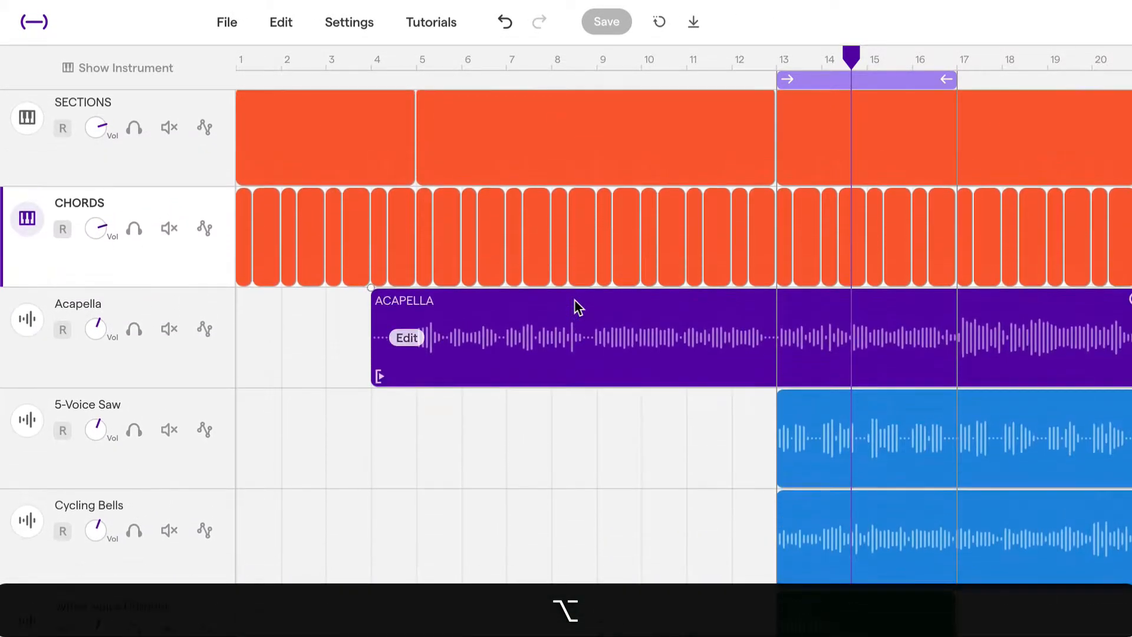
{"action": "scroll", "coordinate": [575, 302], "scroll_direction": "down", "scroll_amount": 5}
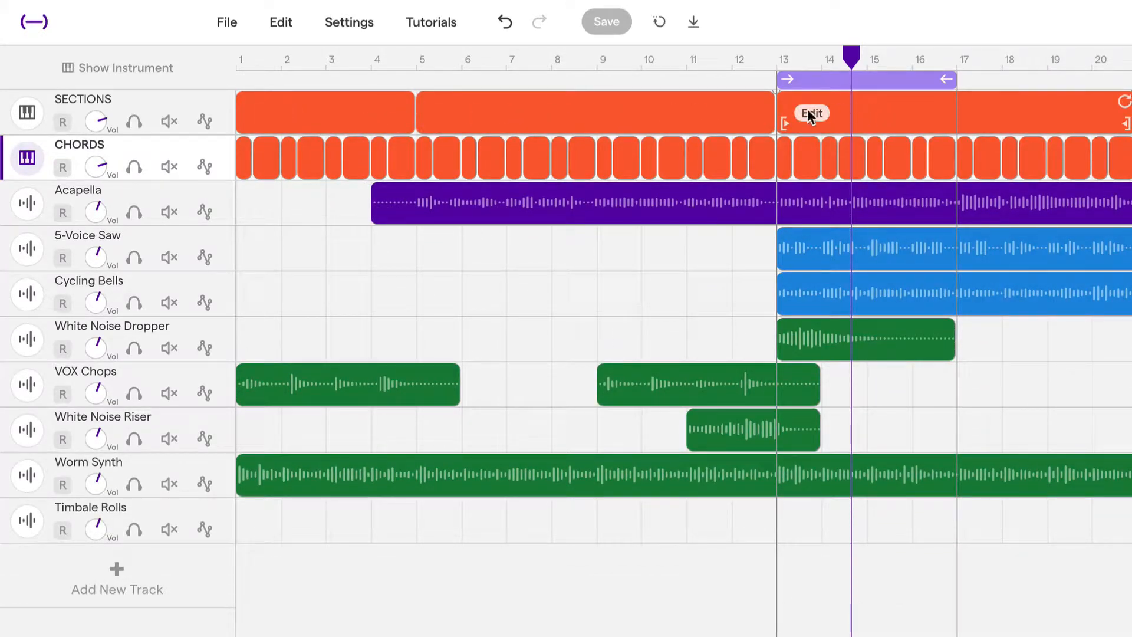
{"action": "scroll", "coordinate": [539, 293], "scroll_direction": "down", "scroll_amount": 4}
{"action": "scroll", "coordinate": [537, 293], "scroll_direction": "up", "scroll_amount": 4}
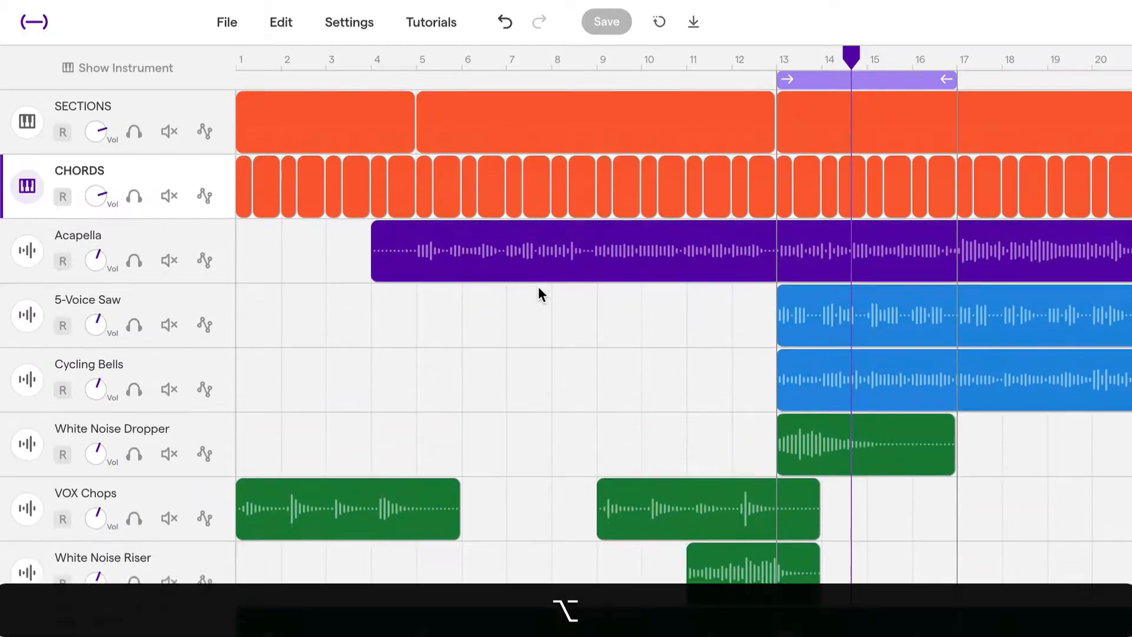
{"action": "scroll", "coordinate": [374, 129], "scroll_direction": "up", "scroll_amount": 1}
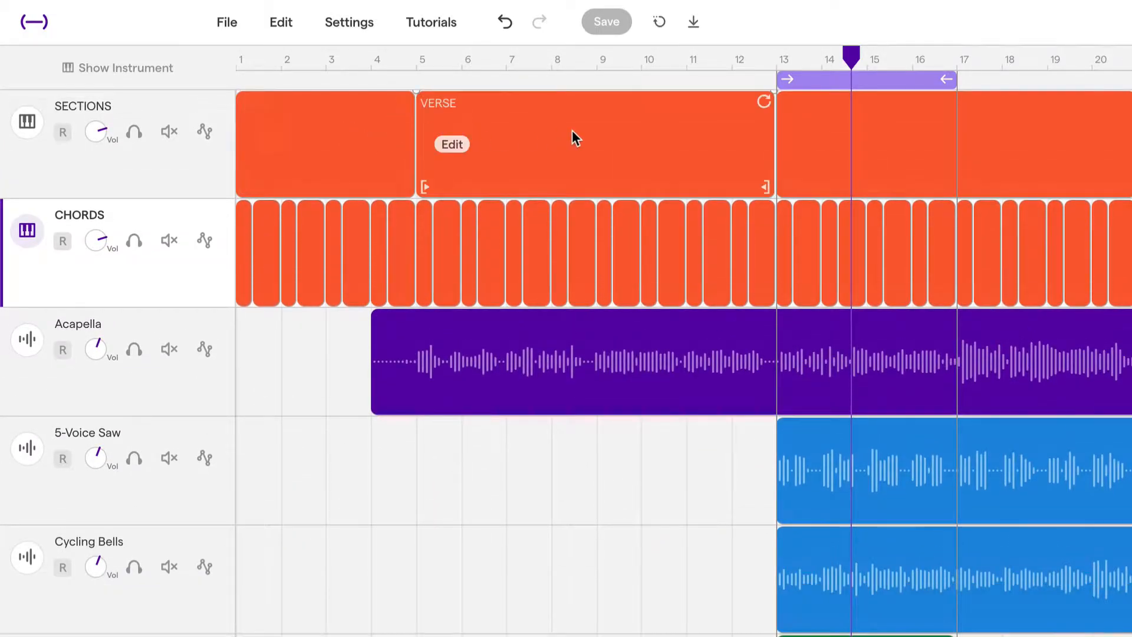
{"action": "scroll", "coordinate": [681, 147], "scroll_direction": "down", "scroll_amount": 2}
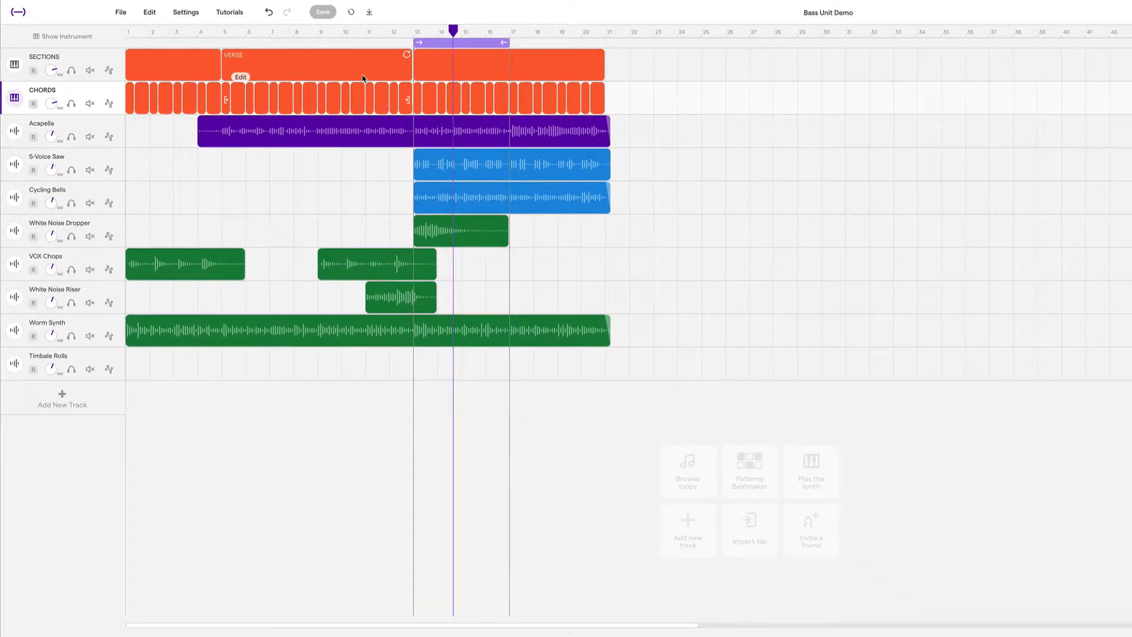
Add a new drum and beats track to the project and rename it Kick
{"action": "left_click", "coordinate": [62, 399]}
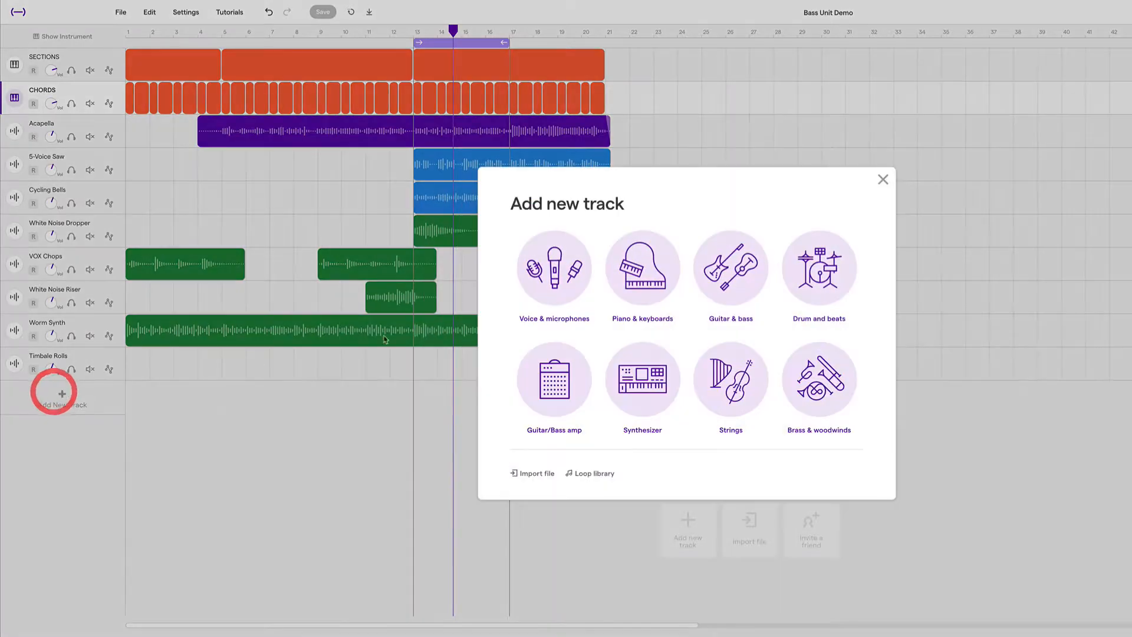
{"action": "left_click", "coordinate": [805, 255]}
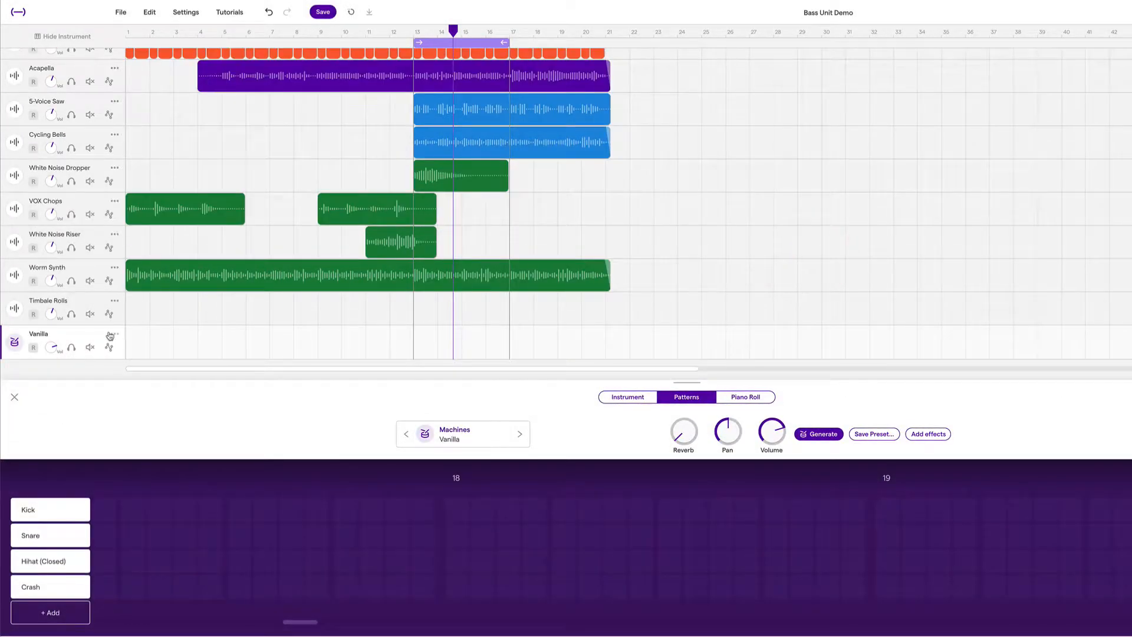
{"action": "double_click", "coordinate": [71, 336]}
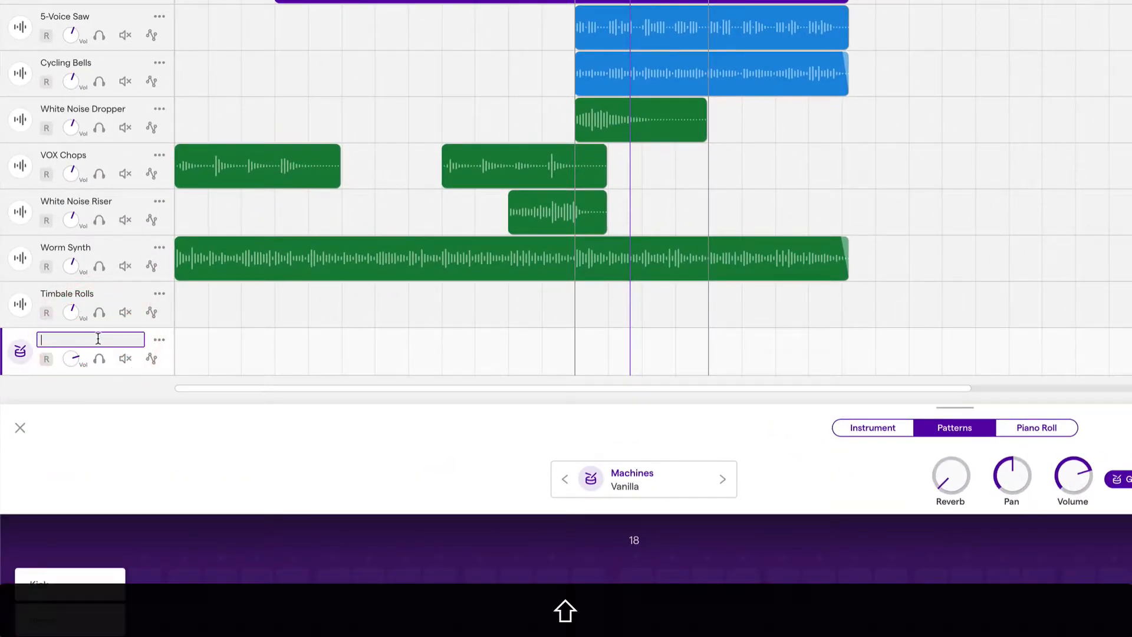
{"action": "key", "text": "Return"}
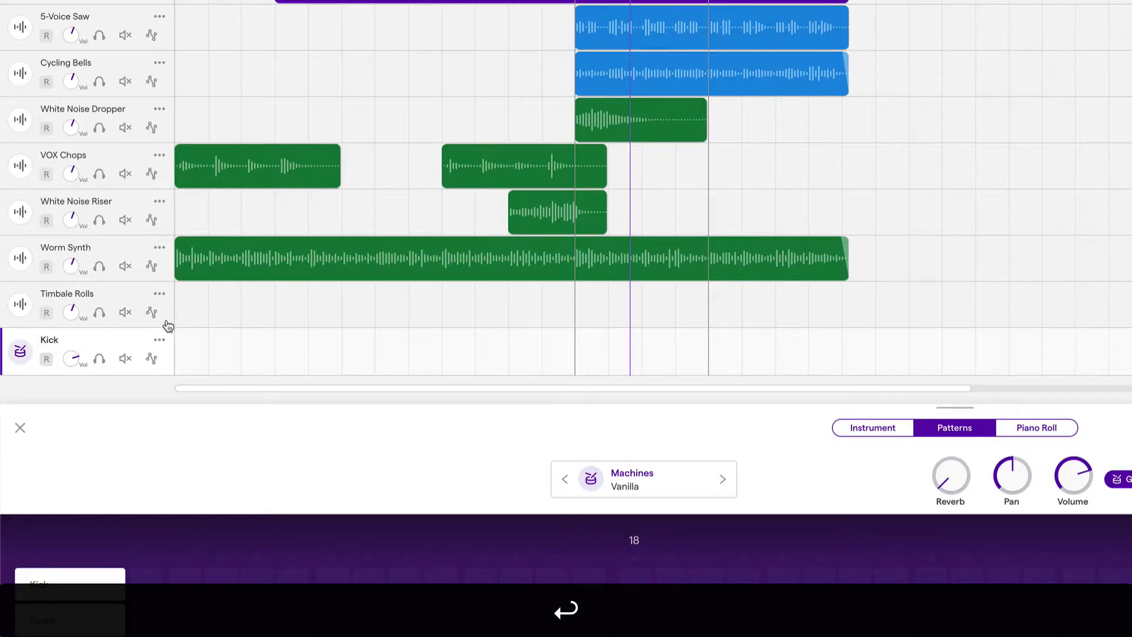
Change the Kick track's color to crimson
{"action": "left_click", "coordinate": [159, 338]}
{"action": "mouse_move", "coordinate": [265, 536]}
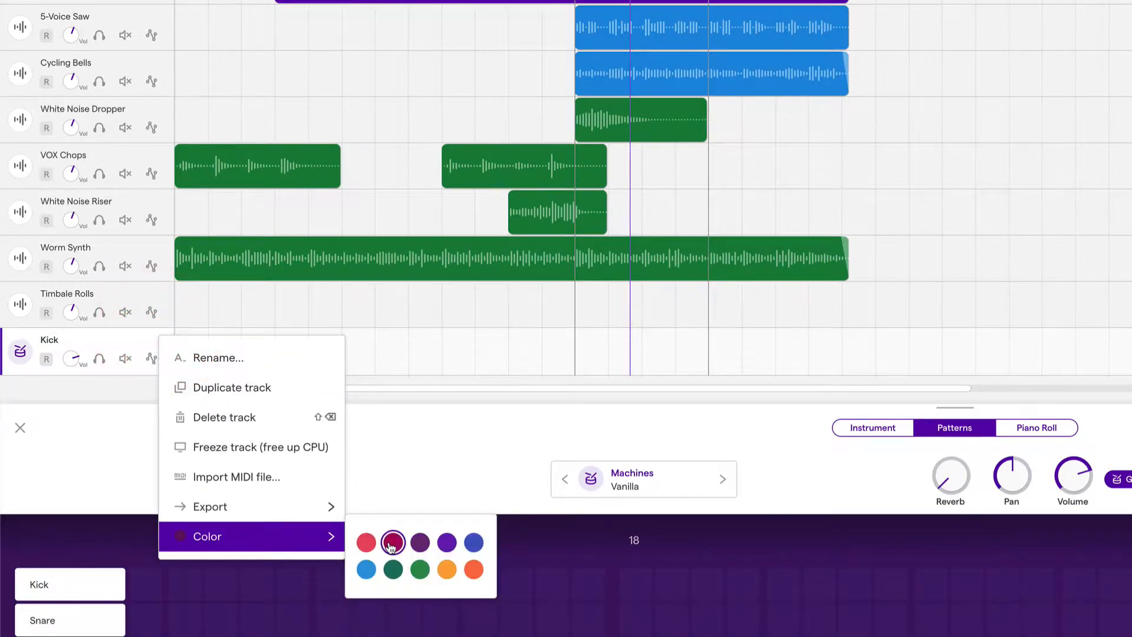
{"action": "left_click", "coordinate": [391, 547]}
{"action": "left_click", "coordinate": [455, 349]}
Add a second drum and beats track below Kick and rename it Snare
{"action": "scroll", "coordinate": [455, 348], "scroll_direction": "down", "scroll_amount": 1}
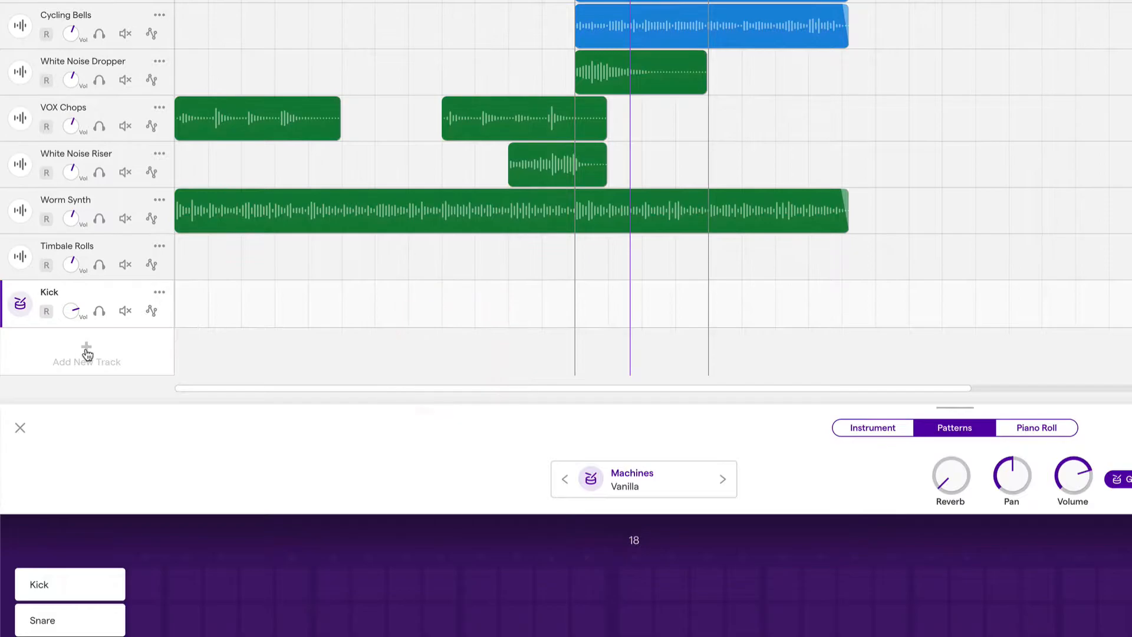
{"action": "left_click", "coordinate": [87, 353]}
{"action": "left_click", "coordinate": [1117, 235]}
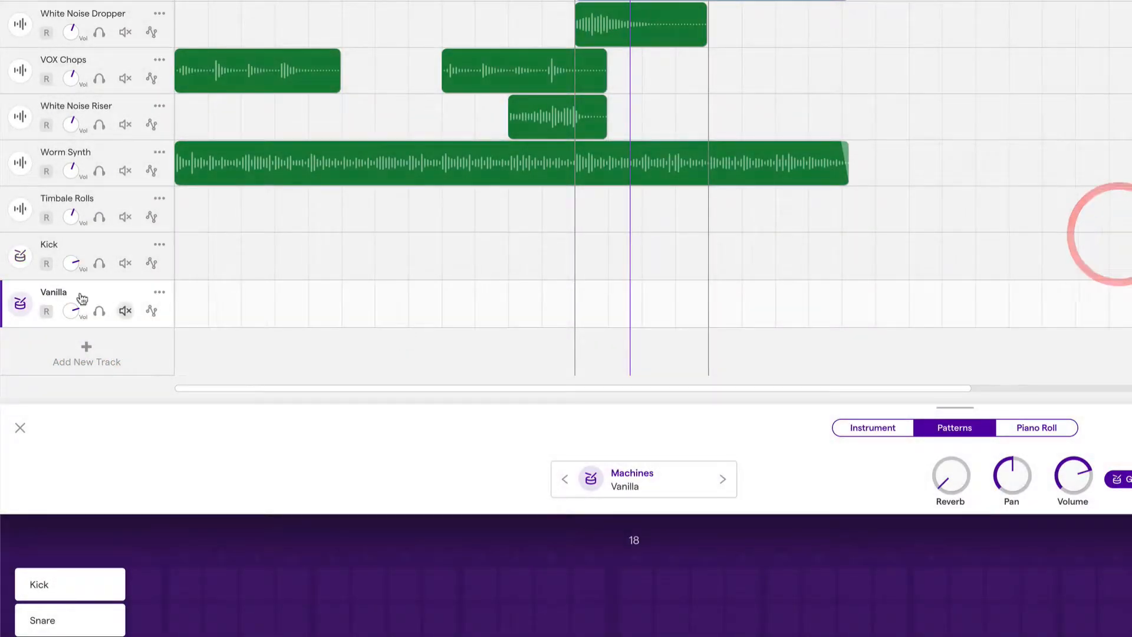
{"action": "double_click", "coordinate": [45, 289]}
{"action": "type", "text": "Snare"}
{"action": "key", "text": "Return"}
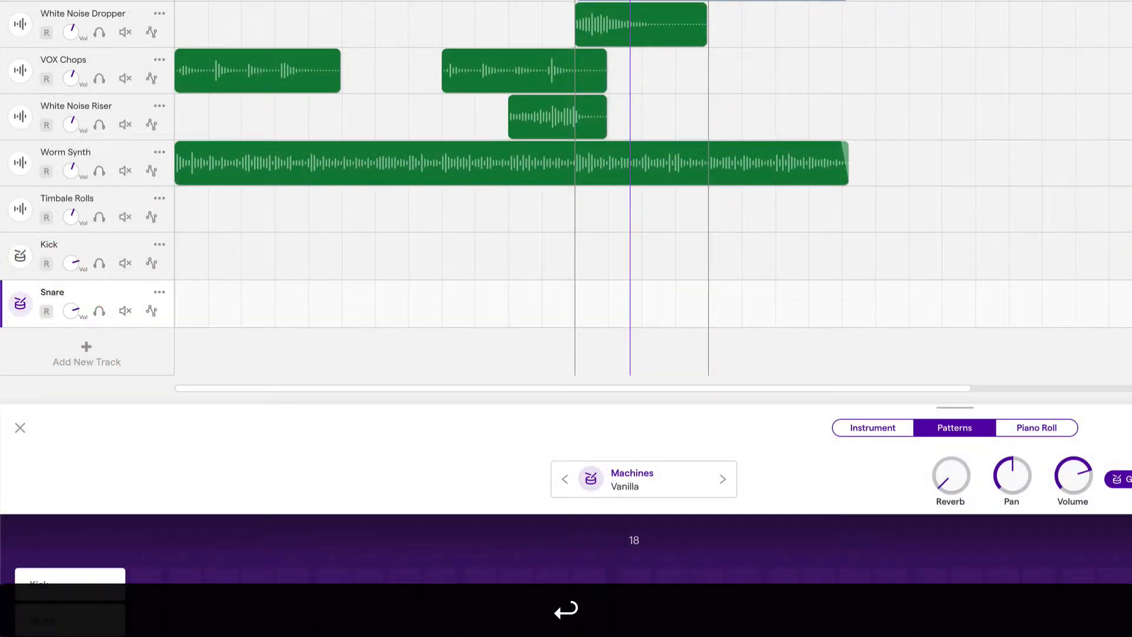
Change the Snare track's color to the same crimson as the Kick track
{"action": "left_click", "coordinate": [158, 292]}
{"action": "mouse_move", "coordinate": [228, 495]}
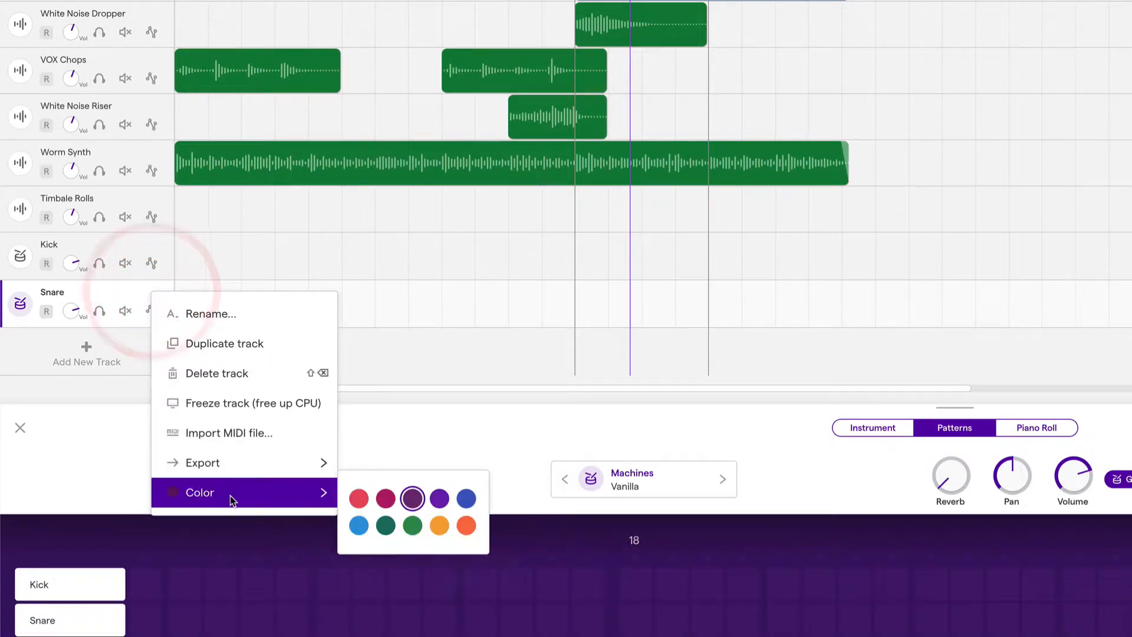
{"action": "left_click", "coordinate": [385, 498]}
{"action": "left_click", "coordinate": [603, 307]}
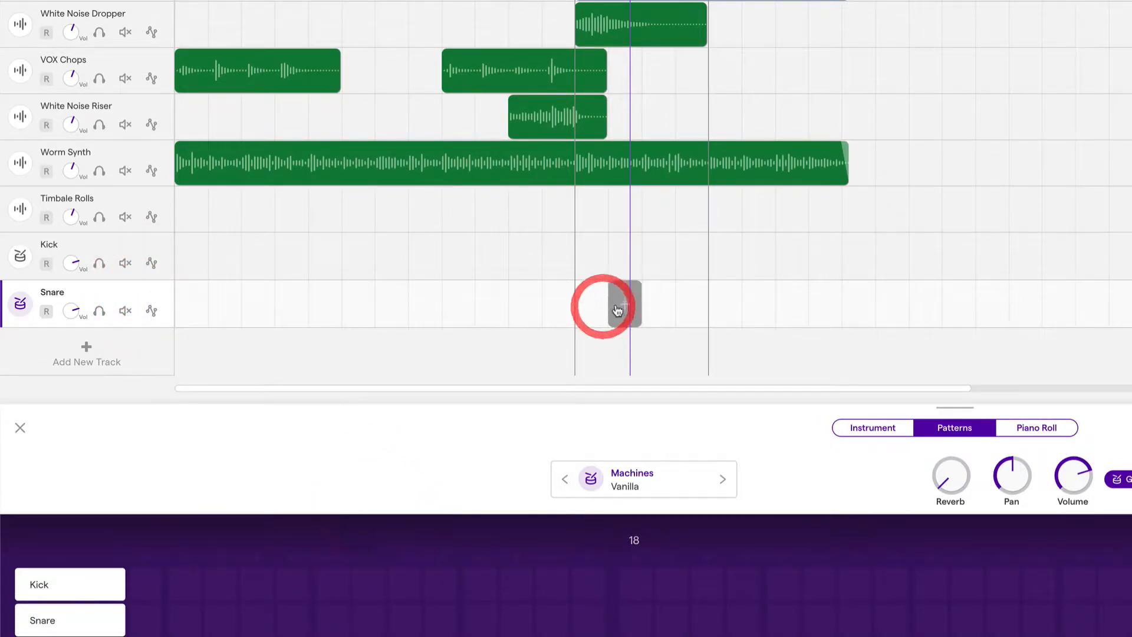
Create empty pattern regions spanning the four-bar loop from bar 13 to bar 17 on the Snare and Kick tracks
{"action": "left_click", "coordinate": [587, 307]}
{"action": "left_click_drag", "start_coordinate": [605, 304], "coordinate": [705, 305]}
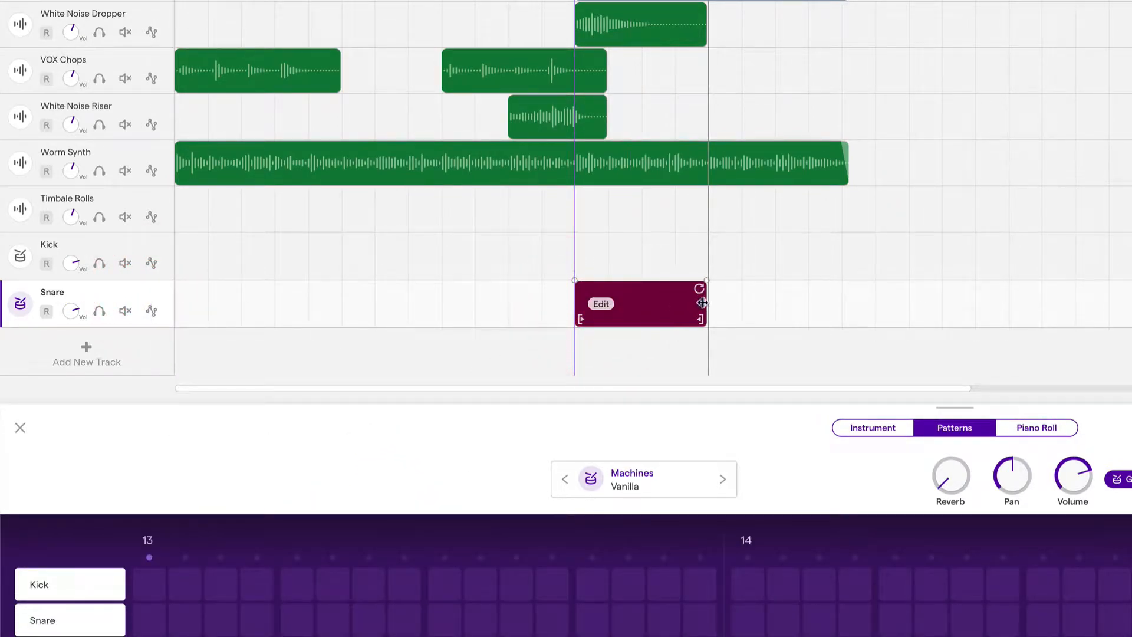
{"action": "scroll", "coordinate": [727, 118], "scroll_direction": "up", "scroll_amount": 3}
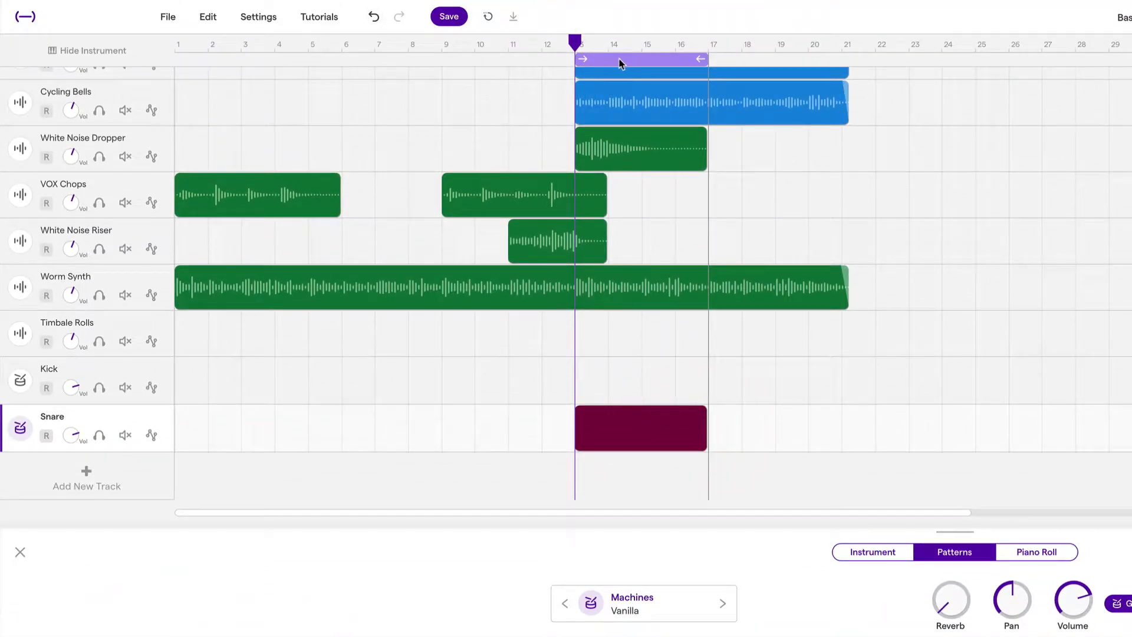
{"action": "left_click", "coordinate": [602, 379]}
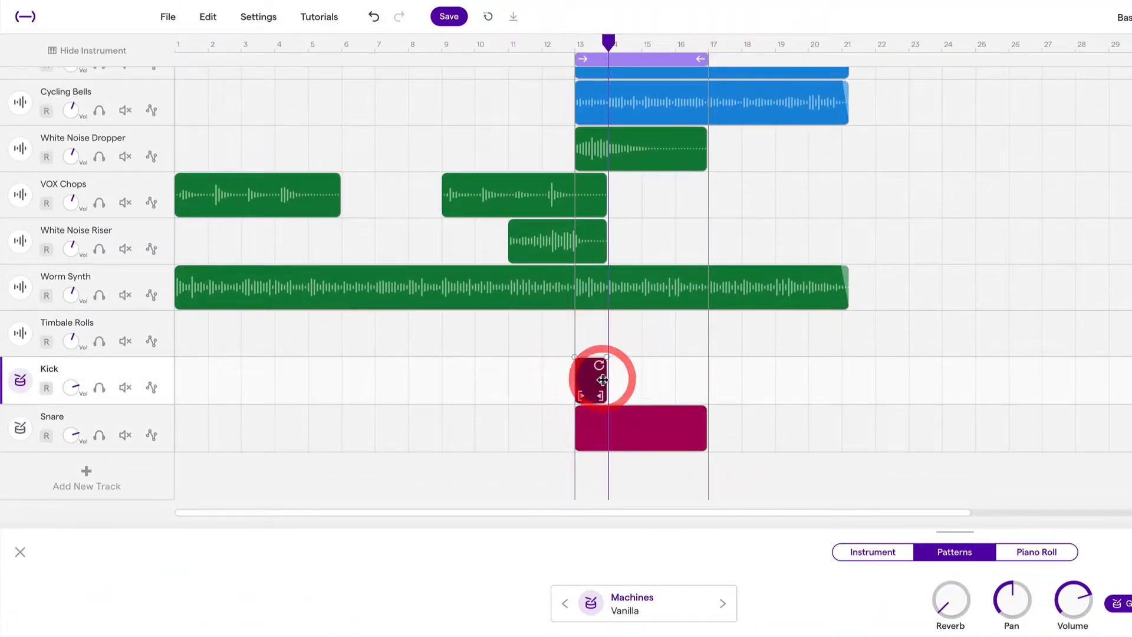
{"action": "left_click_drag", "start_coordinate": [602, 386], "coordinate": [704, 378]}
{"action": "left_click", "coordinate": [576, 435]}
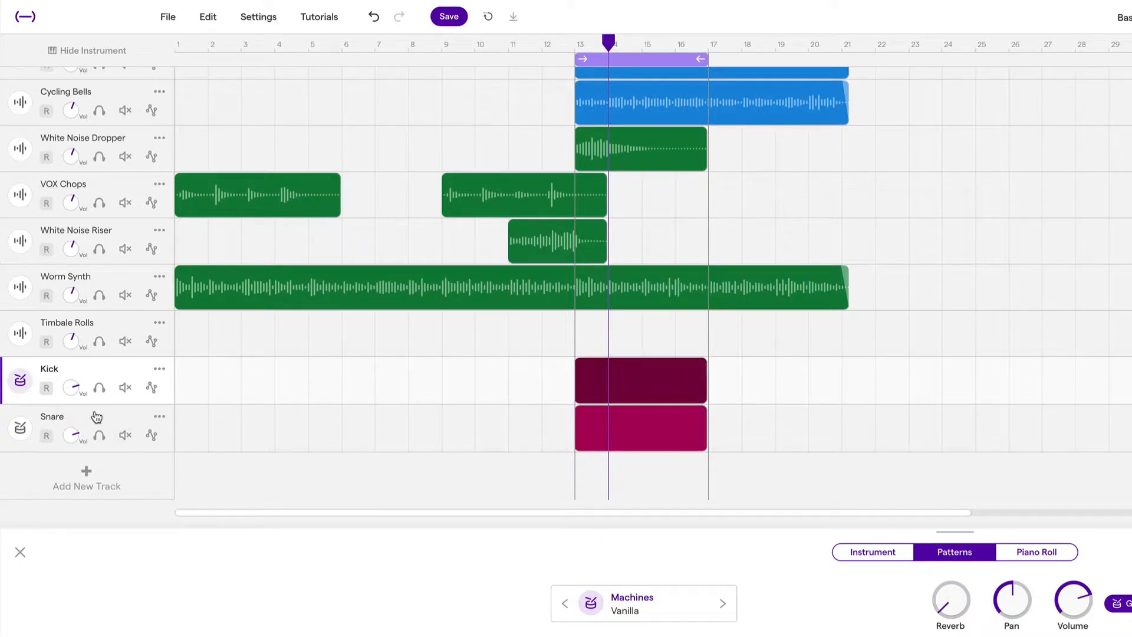
Program snare hits on beats 2 and 4 of every bar from 13 to 16 in the Snare track's region
{"action": "left_click", "coordinate": [698, 392]}
{"action": "scroll", "coordinate": [694, 396], "scroll_direction": "up", "scroll_amount": 5}
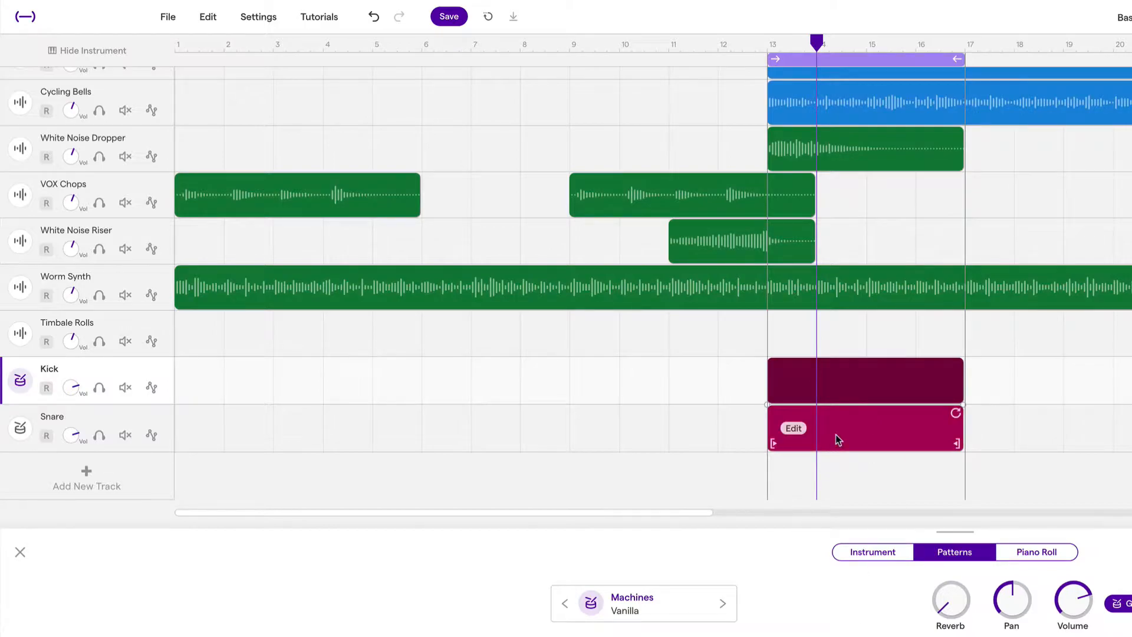
{"action": "left_click", "coordinate": [771, 46]}
{"action": "left_click", "coordinate": [829, 468]}
{"action": "left_click", "coordinate": [833, 444]}
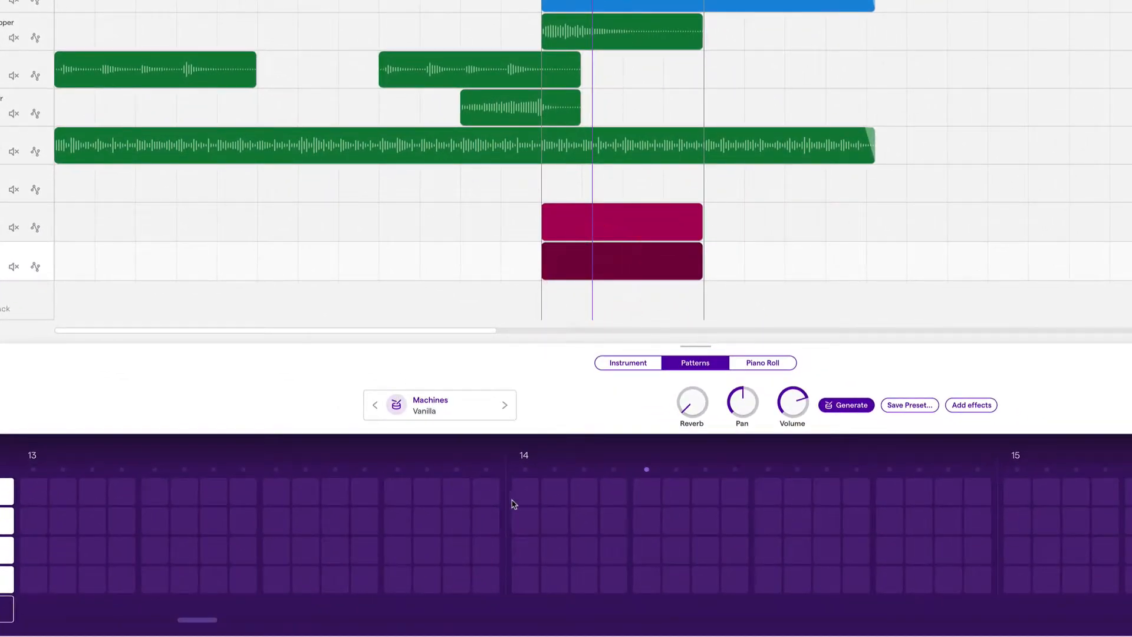
{"action": "left_click", "coordinate": [636, 524]}
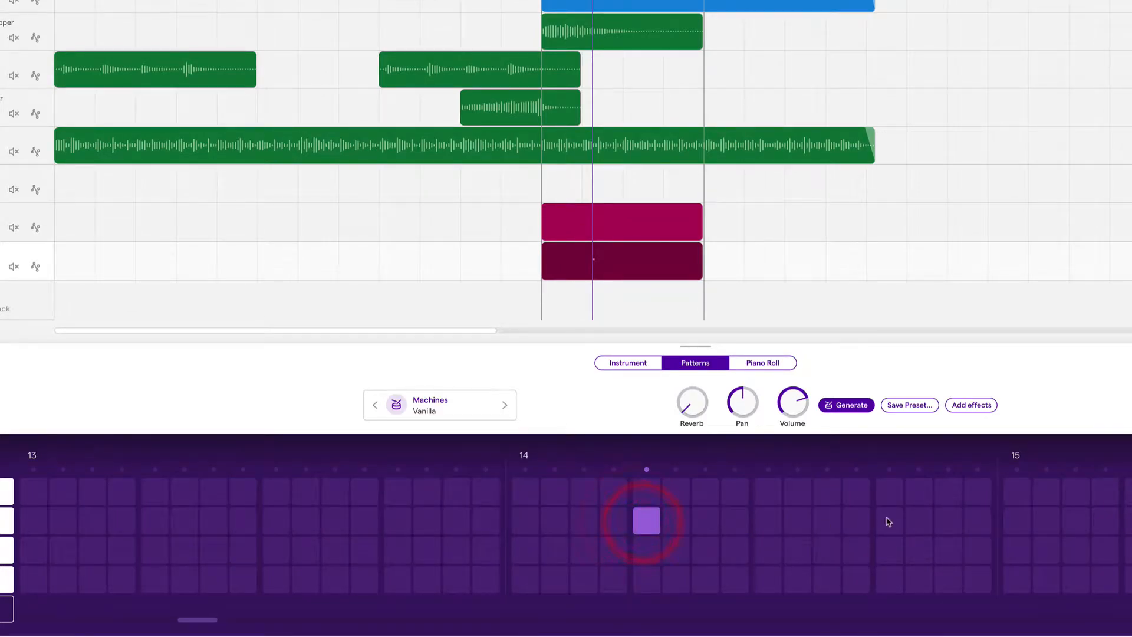
{"action": "scroll", "coordinate": [1057, 531], "scroll_direction": "right", "scroll_amount": 5}
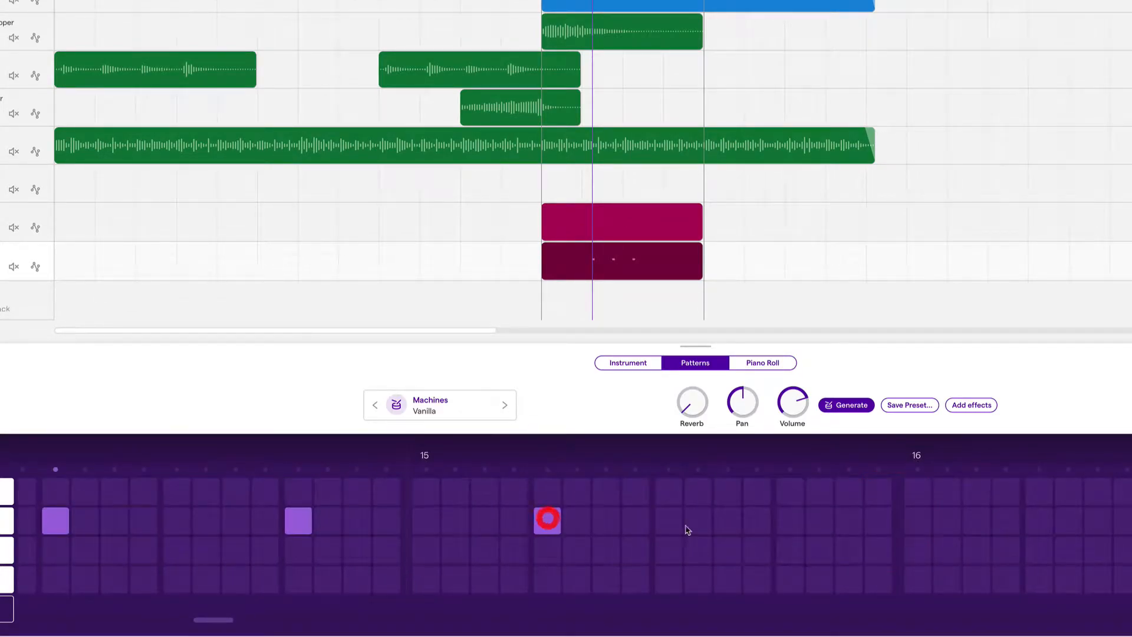
{"action": "left_click", "coordinate": [1039, 521]}
{"action": "scroll", "coordinate": [1044, 523], "scroll_direction": "right", "scroll_amount": 5}
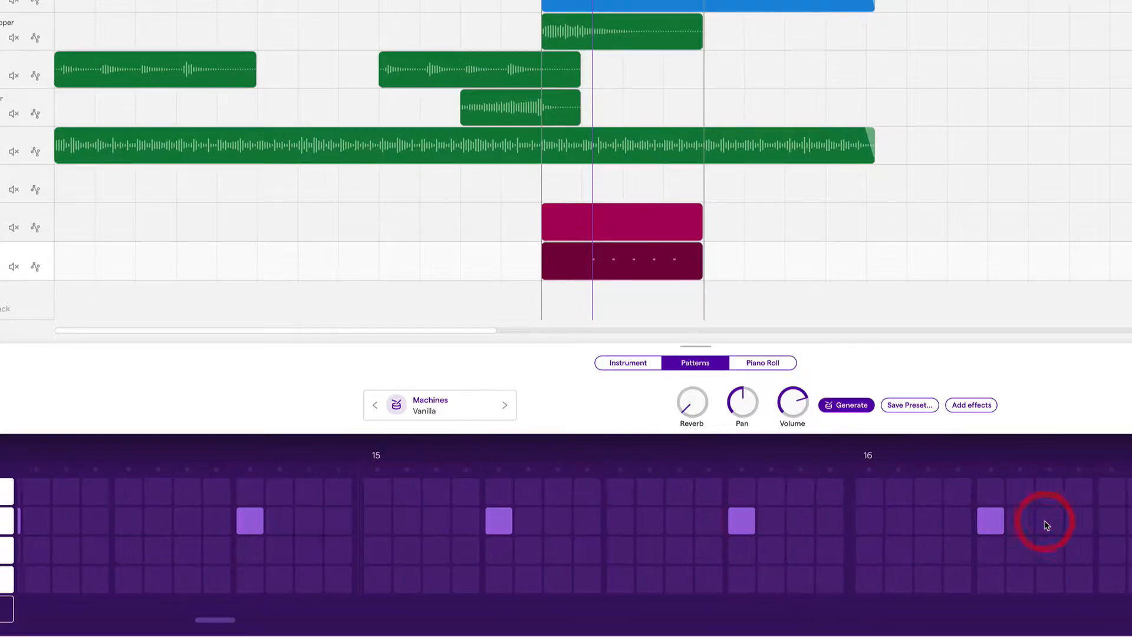
{"action": "left_click", "coordinate": [776, 521]}
{"action": "scroll", "coordinate": [775, 525], "scroll_direction": "left", "scroll_amount": 15}
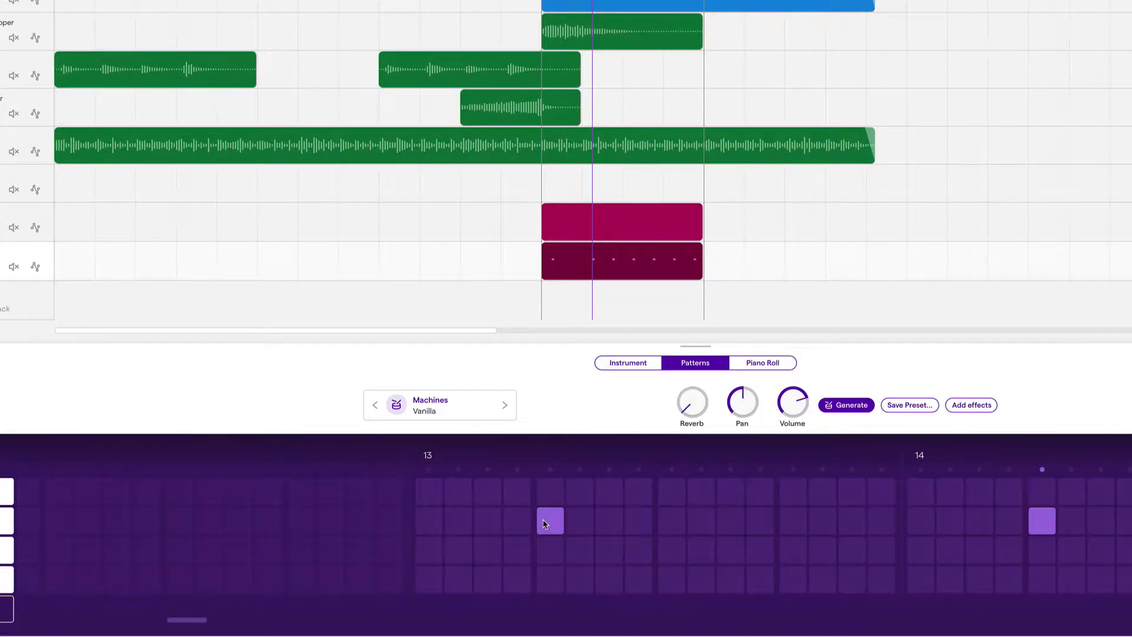
Program kick hits in the Kick region on steps 1, 4, 11, 14 and 15 of bar 13 and steps 1, 4, 11, 14 and 16 of bar 14
{"action": "left_click", "coordinate": [615, 225]}
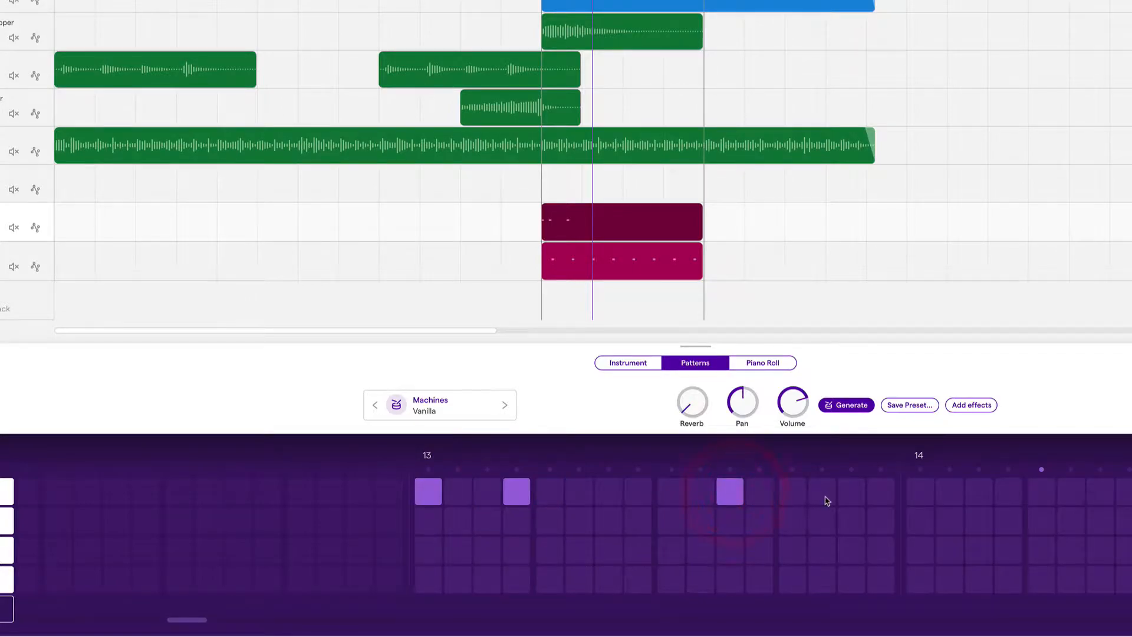
{"action": "left_click", "coordinate": [851, 492]}
{"action": "scroll", "coordinate": [871, 519], "scroll_direction": "right", "scroll_amount": 4}
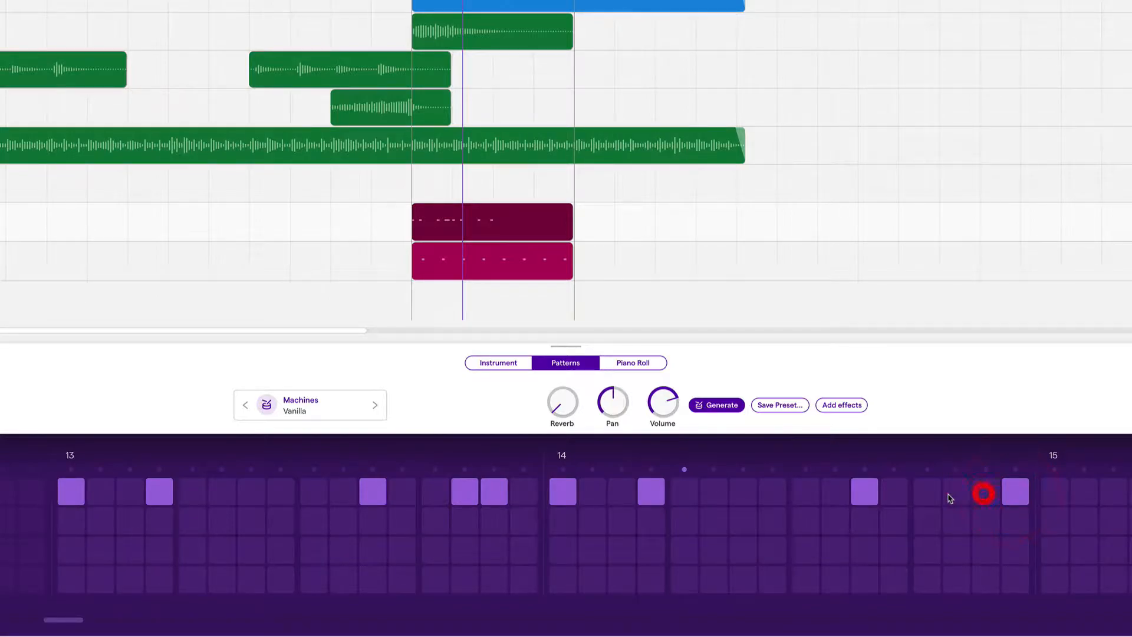
{"action": "left_click", "coordinate": [926, 495]}
{"action": "left_click", "coordinate": [938, 495]}
{"action": "left_click", "coordinate": [961, 495]}
{"action": "scroll", "coordinate": [918, 517], "scroll_direction": "right", "scroll_amount": 2}
{"action": "scroll", "coordinate": [917, 514], "scroll_direction": "right", "scroll_amount": 3}
{"action": "scroll", "coordinate": [917, 515], "scroll_direction": "left", "scroll_amount": 4}
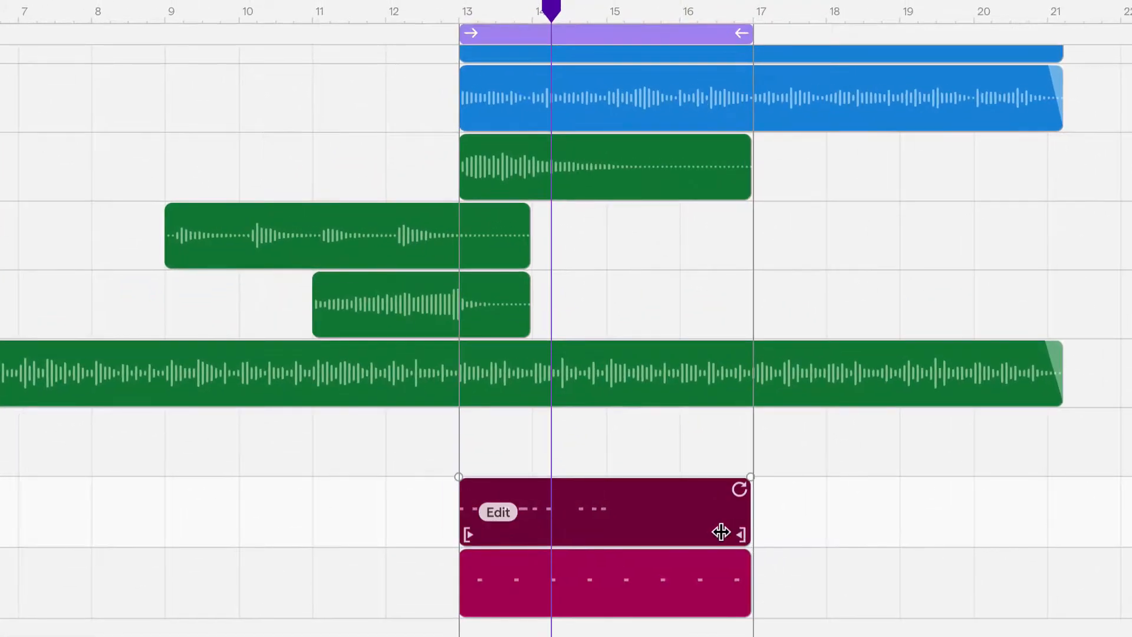
Shorten the Kick region to end at bar 15 and paste a copy of it starting at bar 15
{"action": "left_click_drag", "start_coordinate": [721, 532], "coordinate": [582, 529]}
{"action": "key", "text": "super+c"}
{"action": "left_click", "coordinate": [607, 9]}
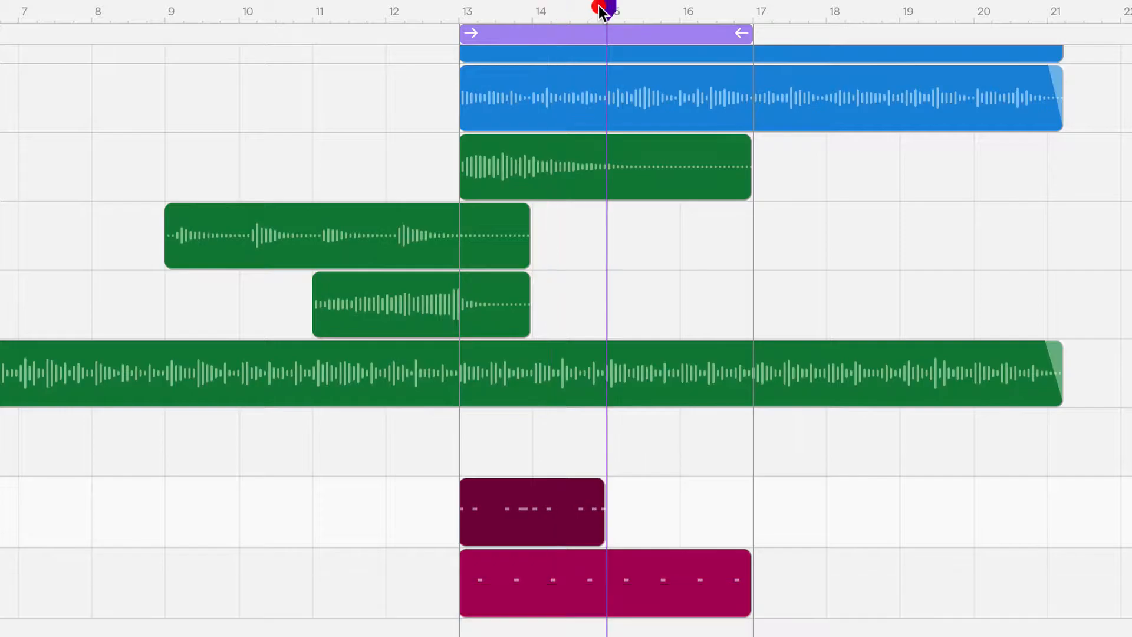
{"action": "key", "text": "super+v"}
Merge the two adjacent Kick regions into one four-bar region
{"action": "left_click_drag", "start_coordinate": [787, 506], "coordinate": [569, 513]}
{"action": "right_click", "coordinate": [573, 511]}
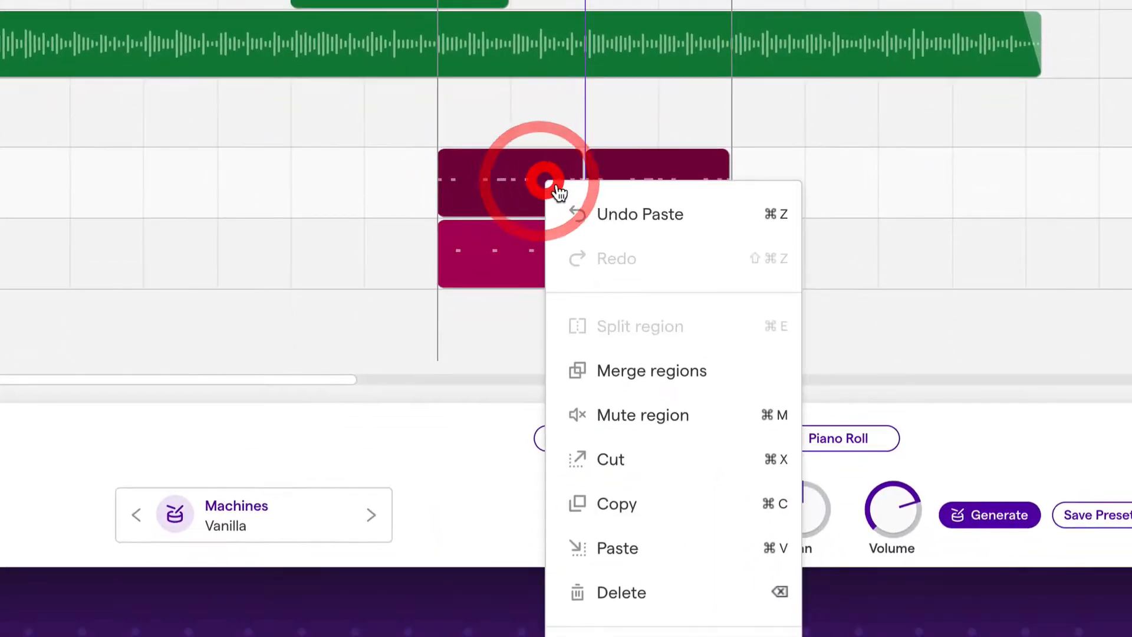
{"action": "left_click", "coordinate": [652, 370]}
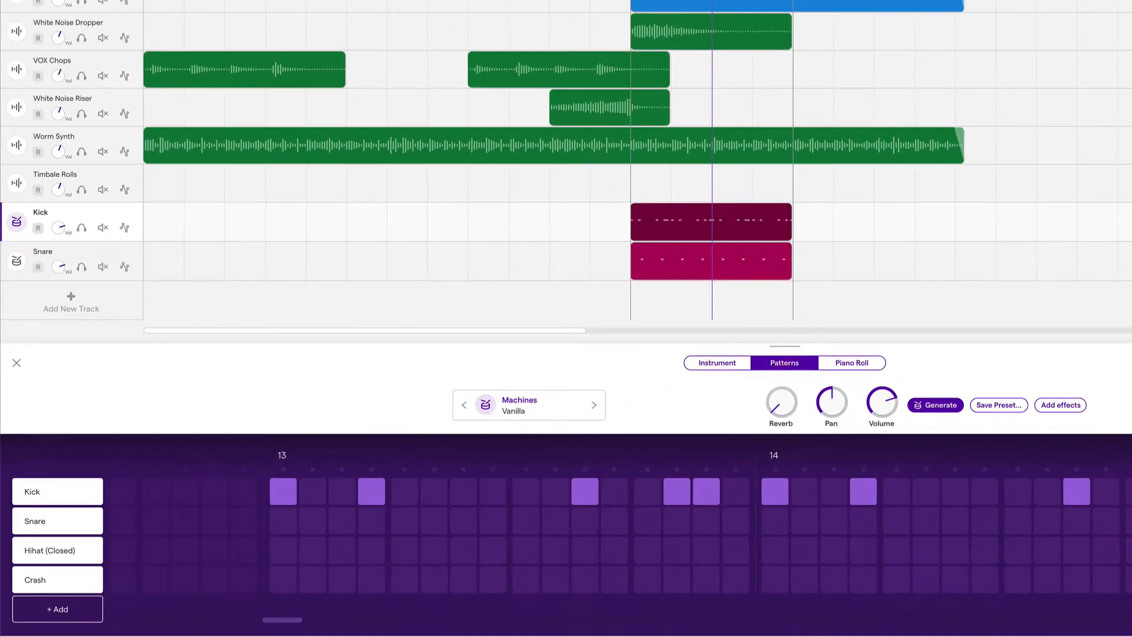
Solo the Kick and Snare tracks and listen to the looped drum pattern
{"action": "left_click", "coordinate": [80, 227]}
{"action": "left_click", "coordinate": [81, 267]}
{"action": "key", "text": "space"}
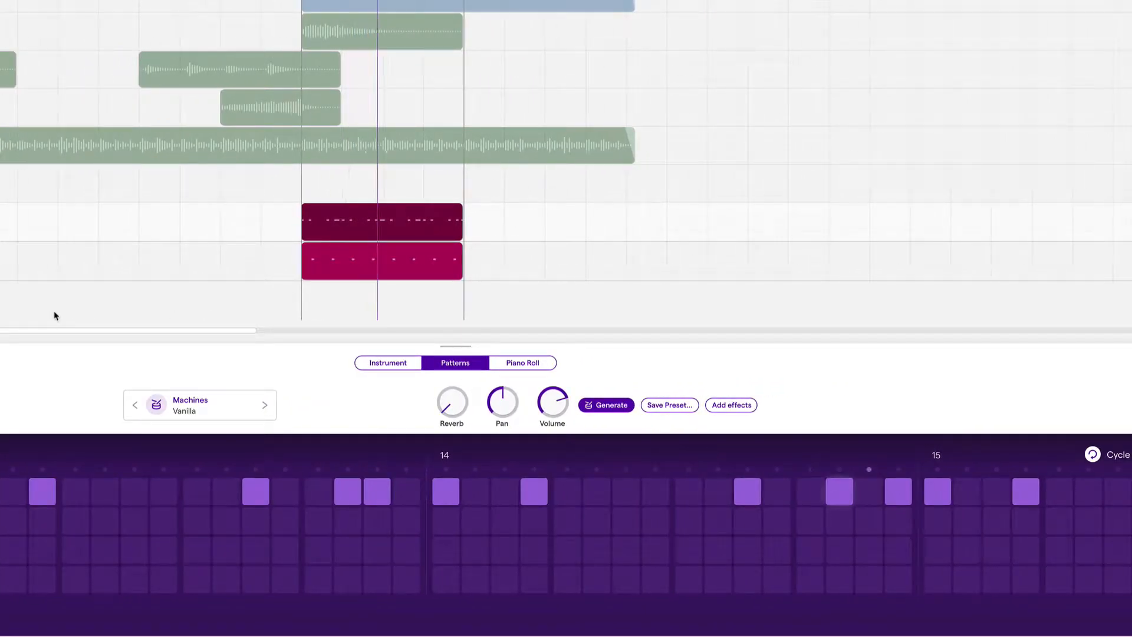
{"action": "key", "text": "space"}
Unsolo the Kick and Snare tracks and play the full mix from bar 13
{"action": "left_click", "coordinate": [82, 228]}
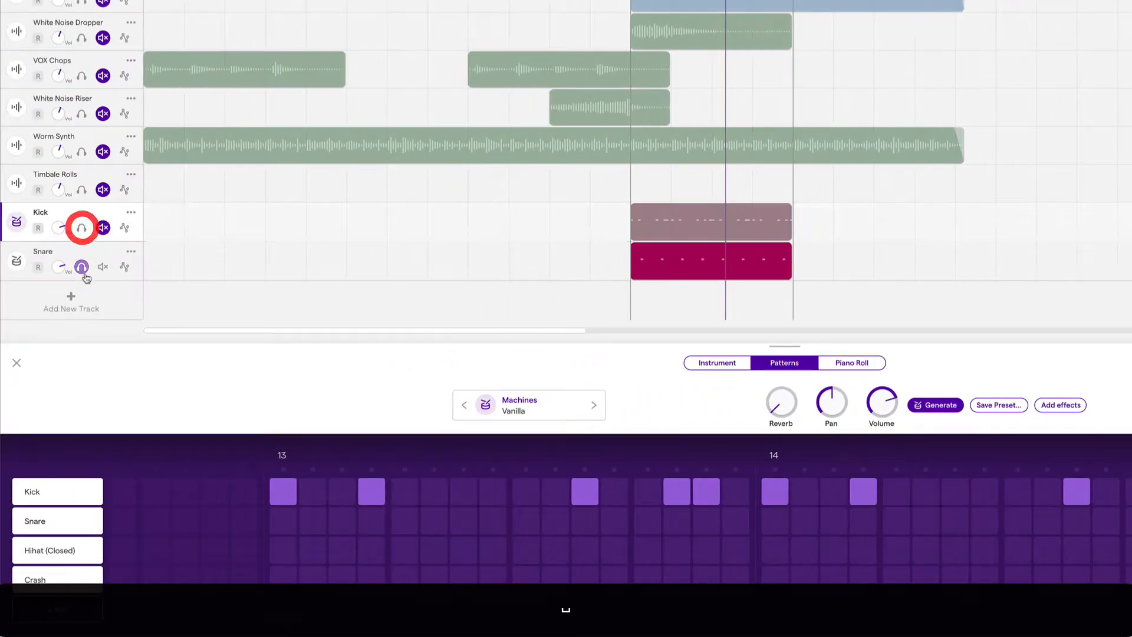
{"action": "left_click", "coordinate": [82, 267]}
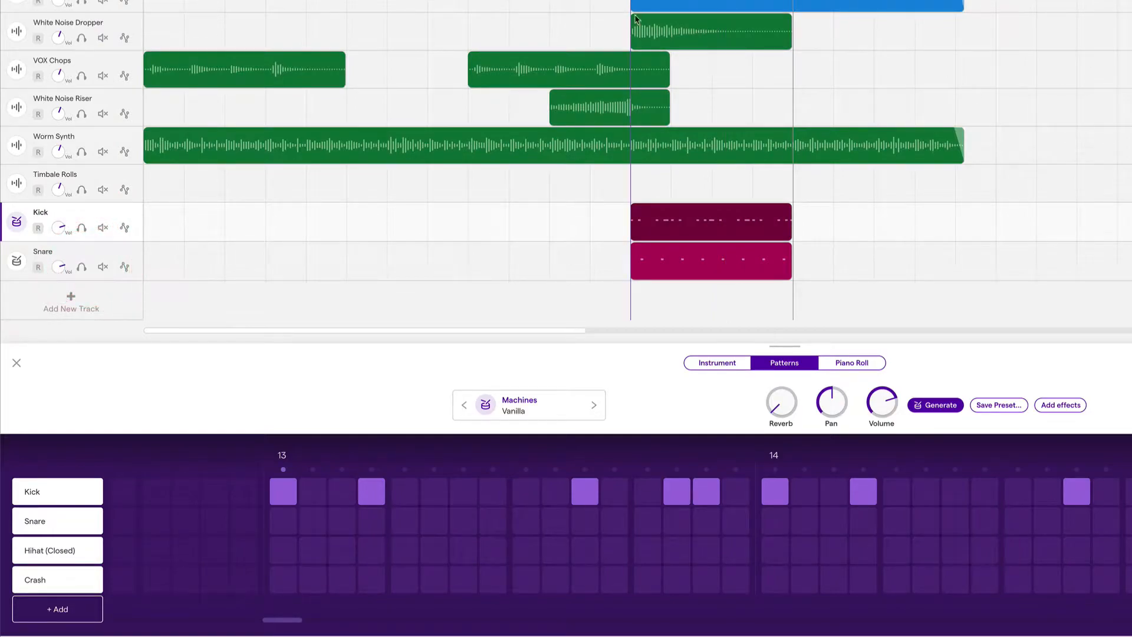
{"action": "key", "text": "space"}
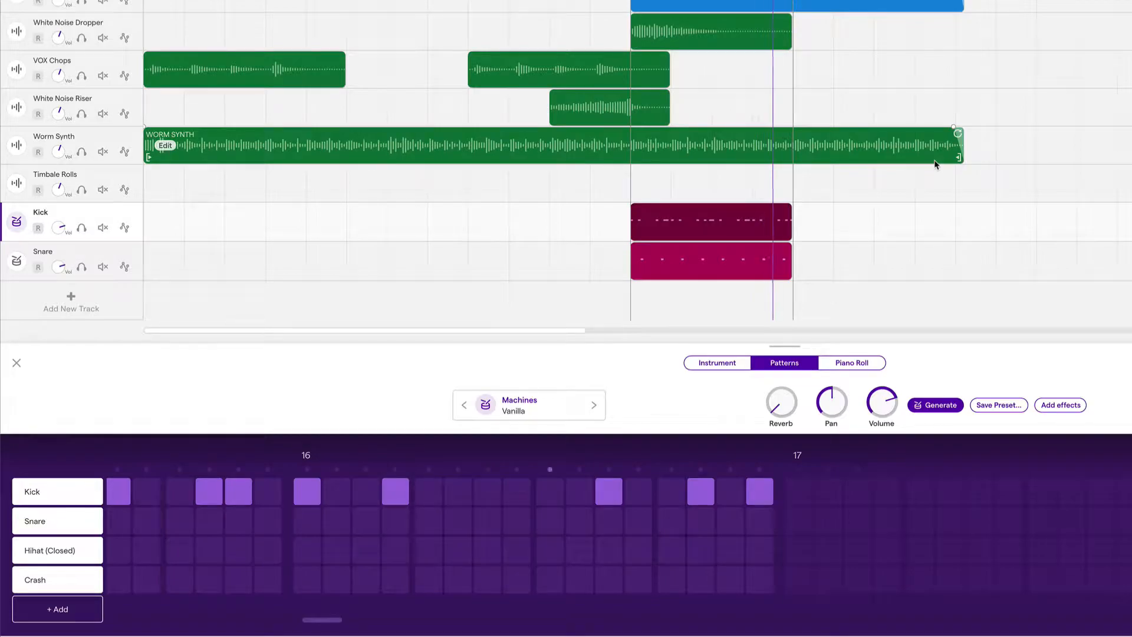
Stop playback, then copy the four-bar Kick and Snare regions and paste them starting at bar 17
{"action": "key", "text": "space"}
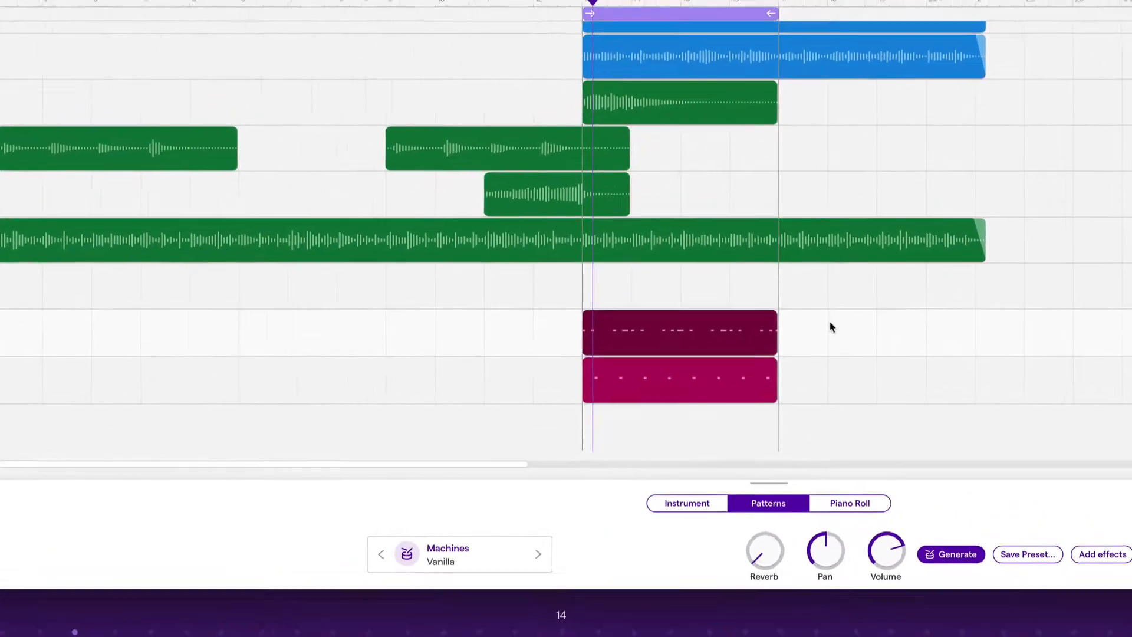
{"action": "left_click", "coordinate": [754, 256], "text": "shift"}
{"action": "key", "text": "super+c"}
{"action": "left_click", "coordinate": [764, 48]}
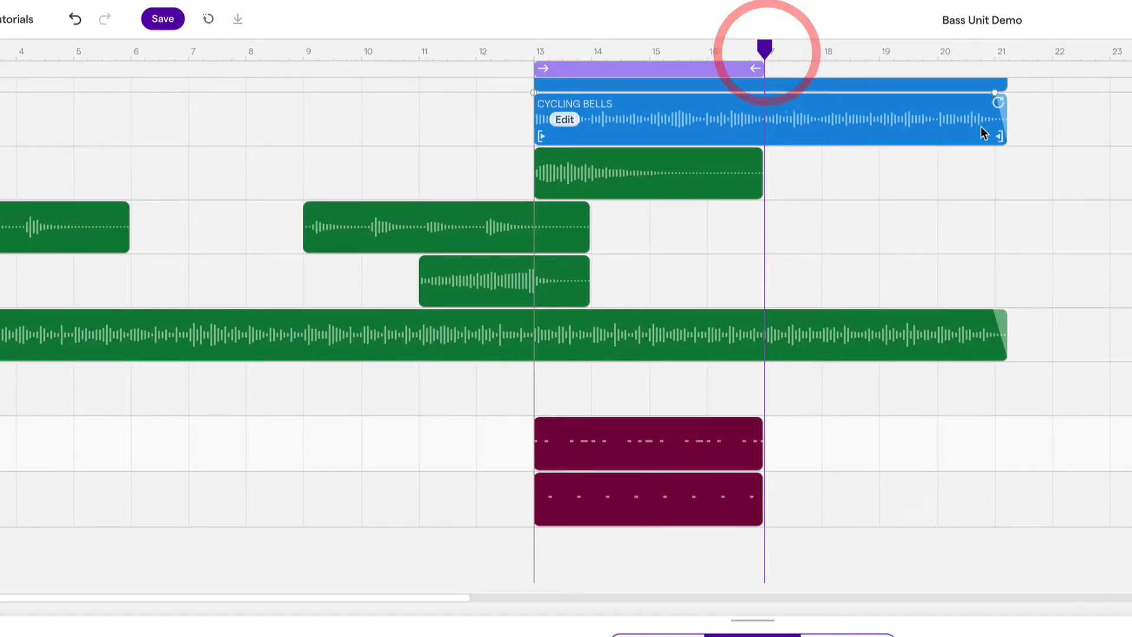
{"action": "key", "text": "super+v"}
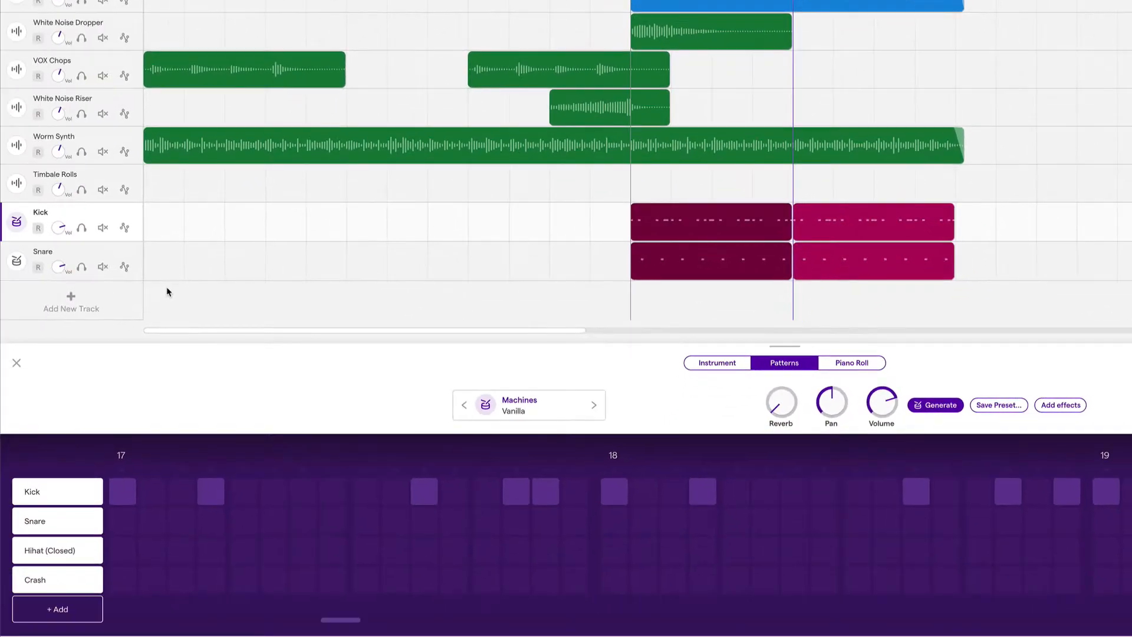
Add a new guitar and bass instrument track below Snare and set its color to dark blue
{"action": "left_click", "coordinate": [81, 298]}
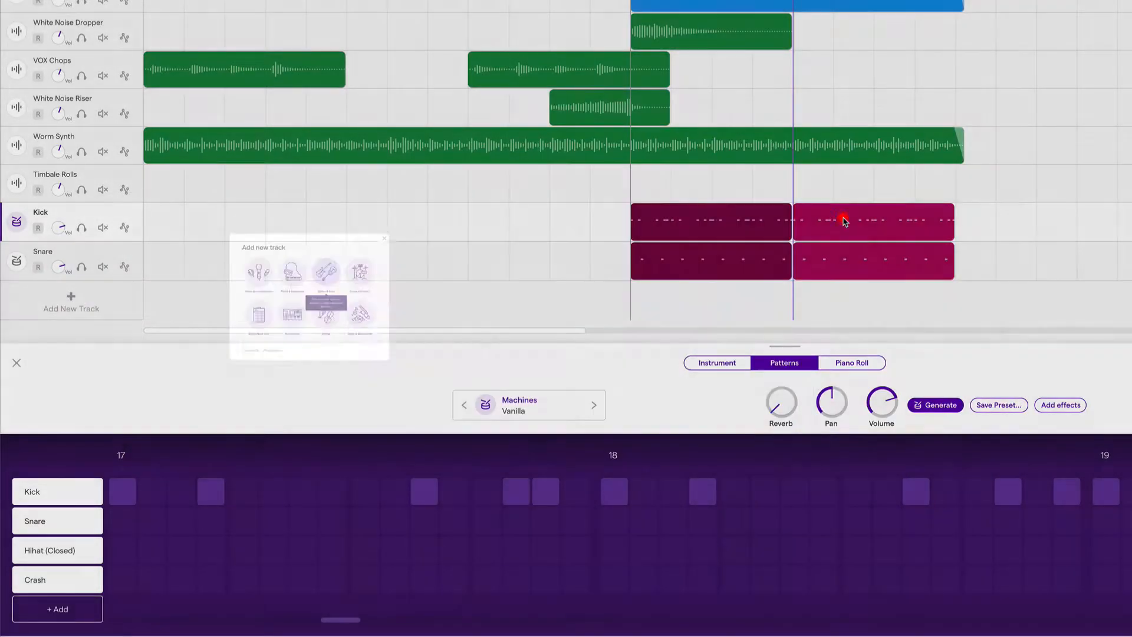
{"action": "left_click", "coordinate": [844, 222]}
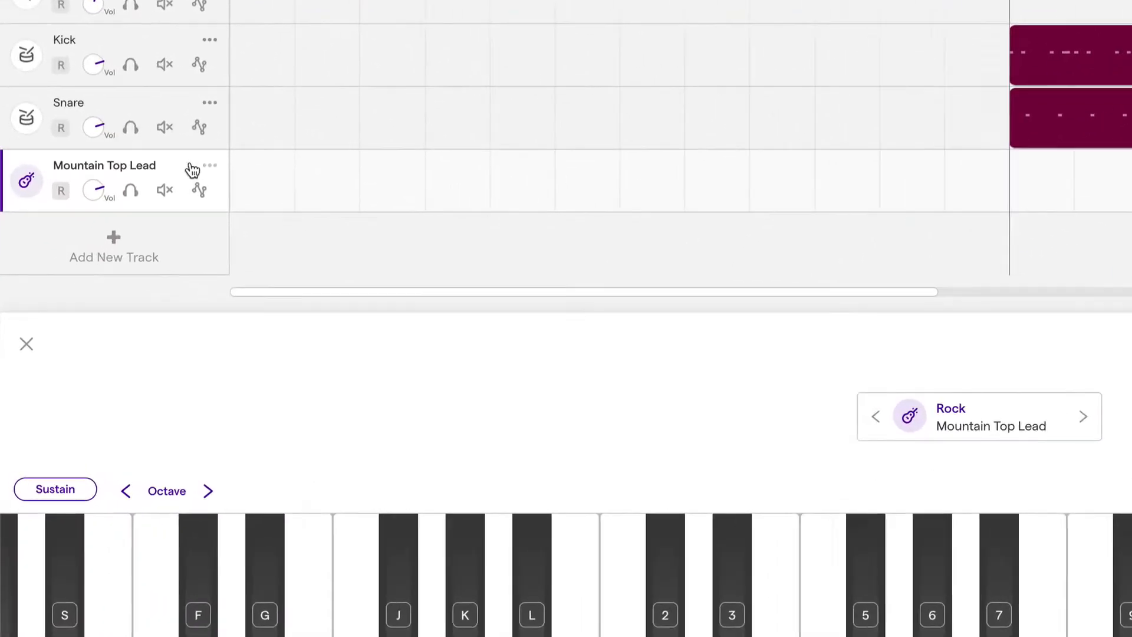
{"action": "double_click", "coordinate": [128, 167]}
{"action": "left_click", "coordinate": [206, 171]}
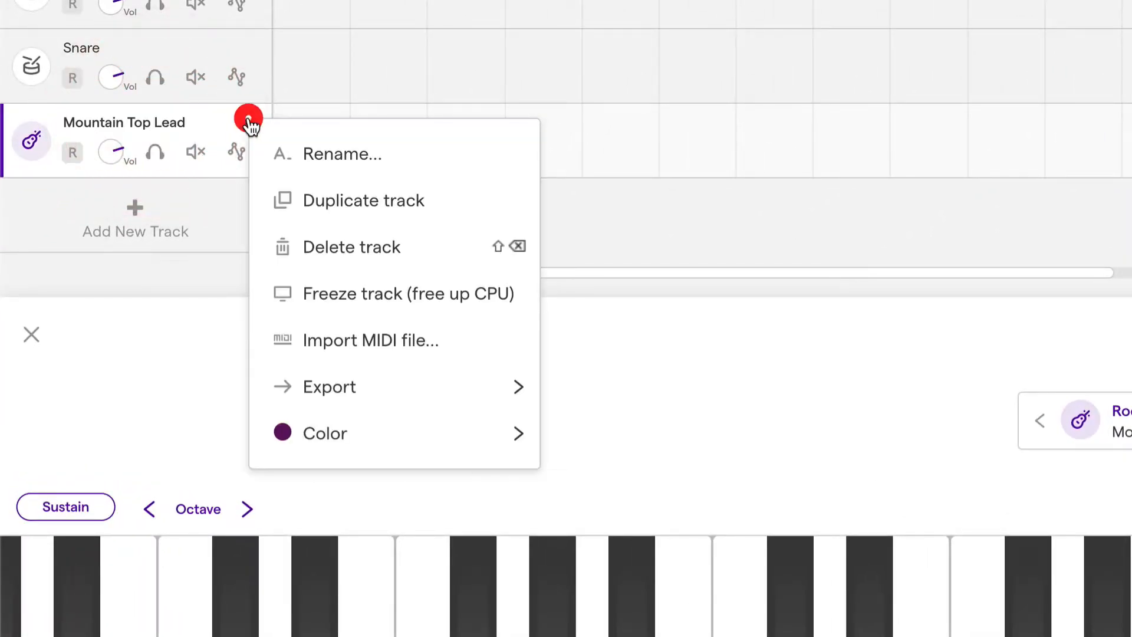
{"action": "mouse_move", "coordinate": [416, 437]}
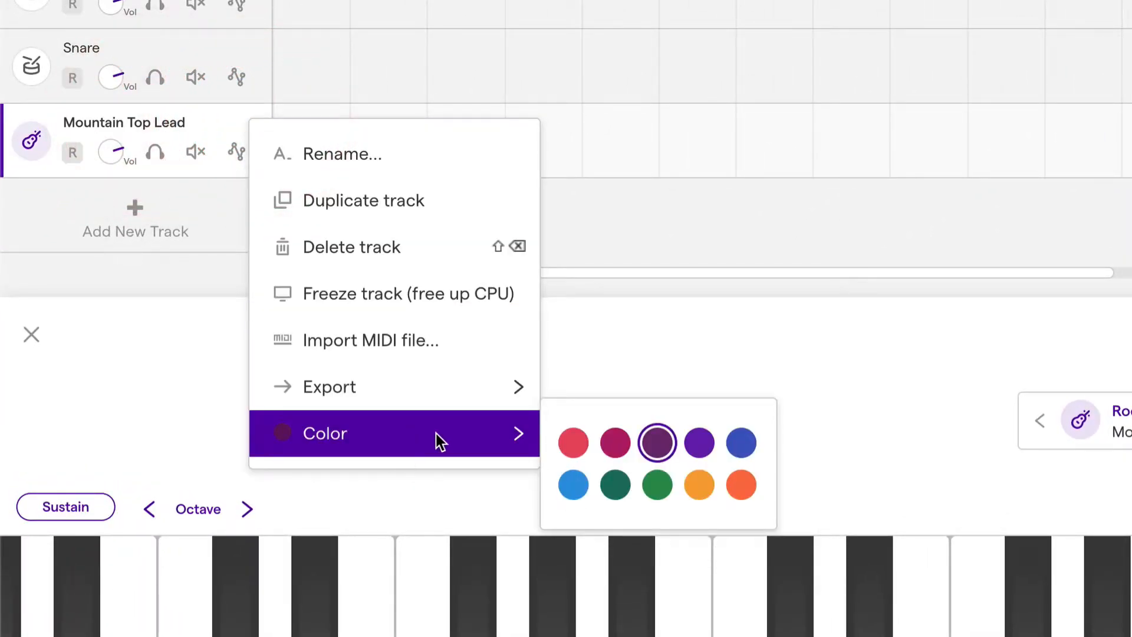
{"action": "left_click", "coordinate": [742, 448]}
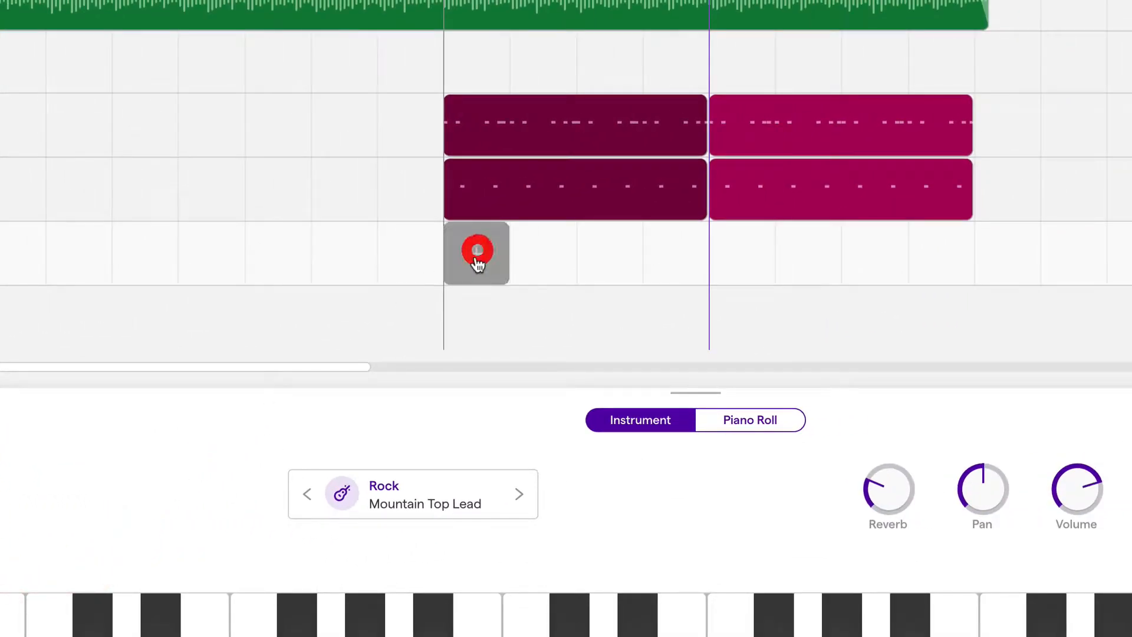
Create an empty region at bar 13 on the new bass track and extend it to bar 17
{"action": "left_click", "coordinate": [478, 264]}
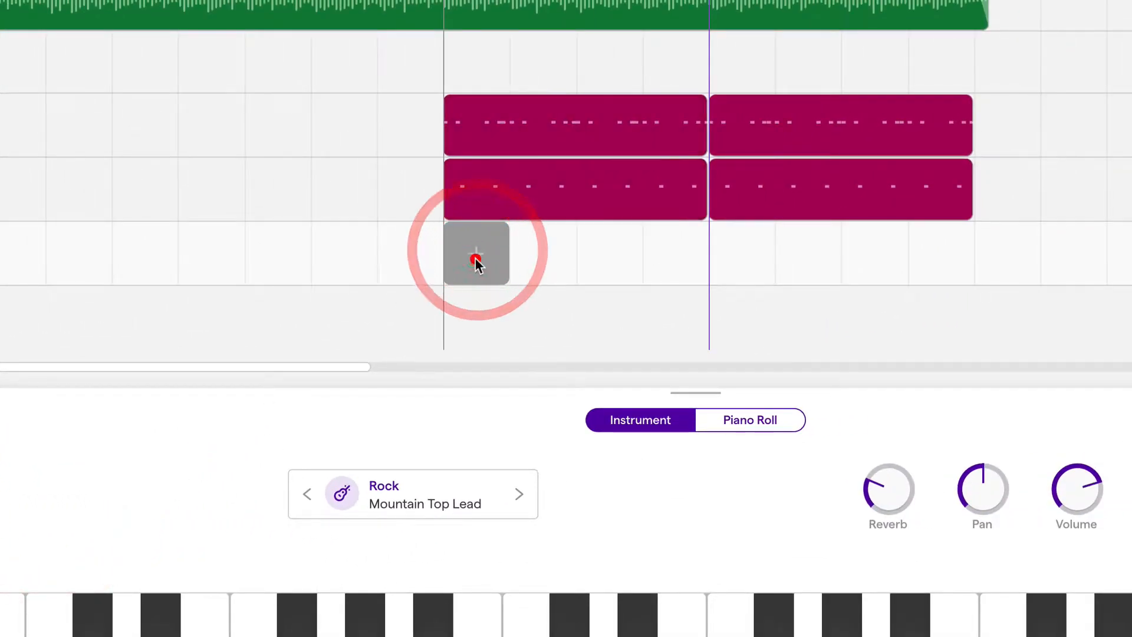
{"action": "left_click_drag", "start_coordinate": [506, 259], "coordinate": [699, 257]}
{"action": "left_click", "coordinate": [699, 258]}
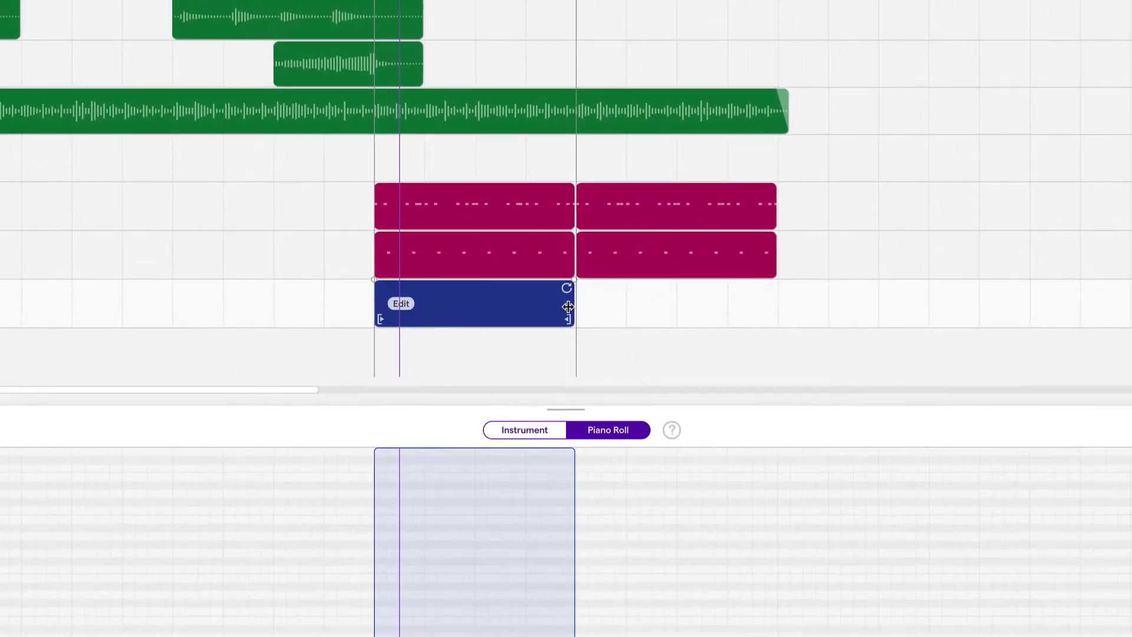
Open the bass track's instrument presets and list the Bass - Kick (808) category
{"action": "left_click", "coordinate": [521, 435]}
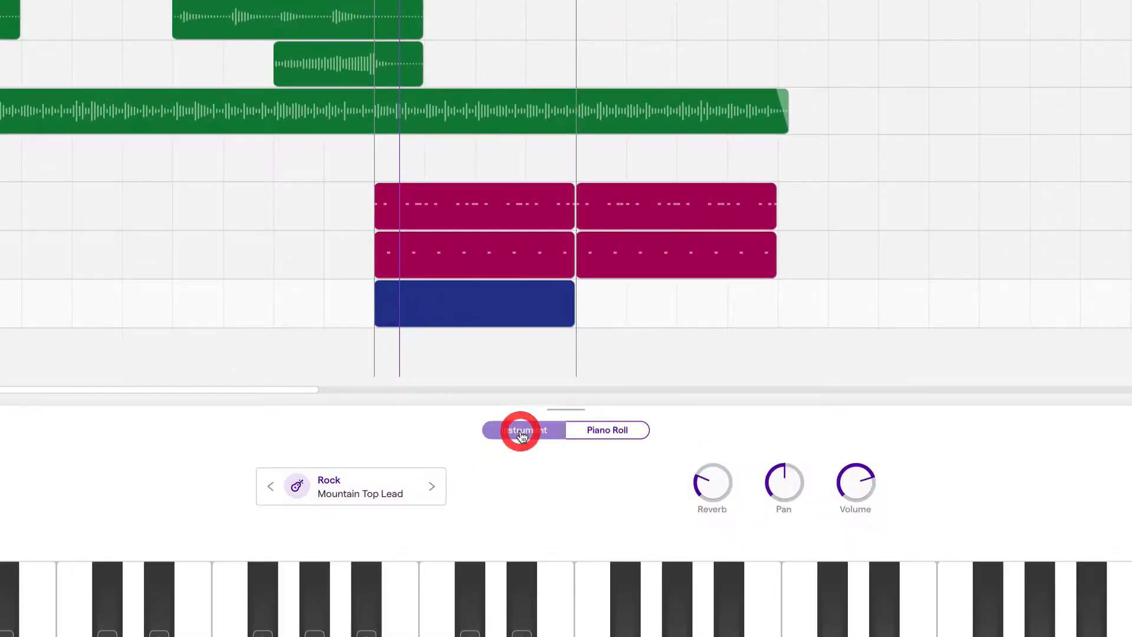
{"action": "left_click", "coordinate": [348, 487]}
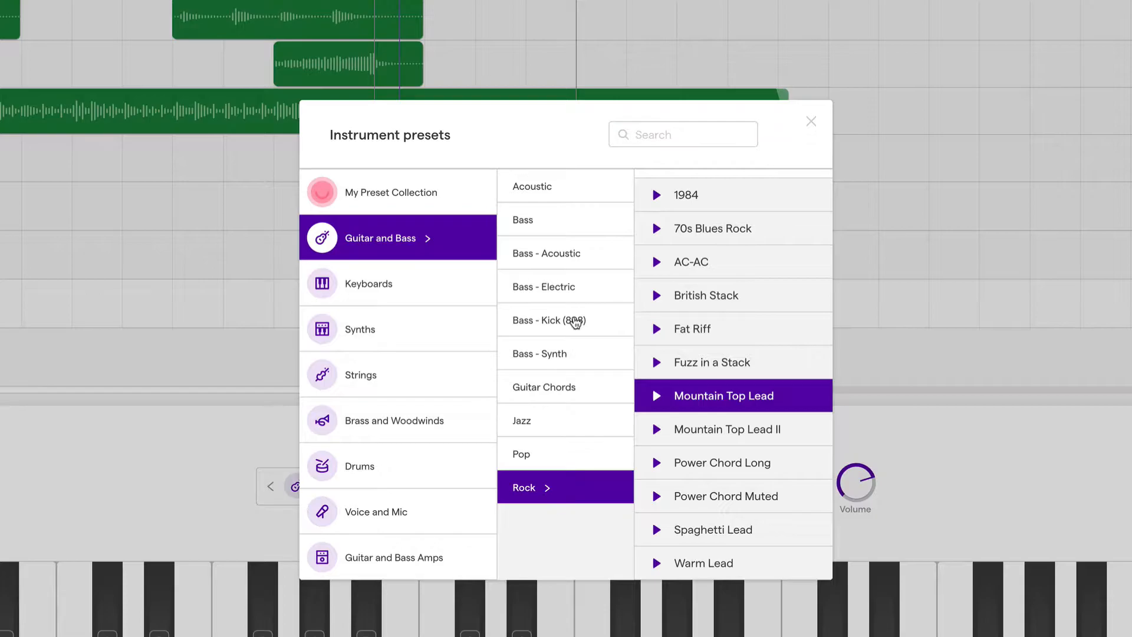
{"action": "left_click", "coordinate": [576, 322]}
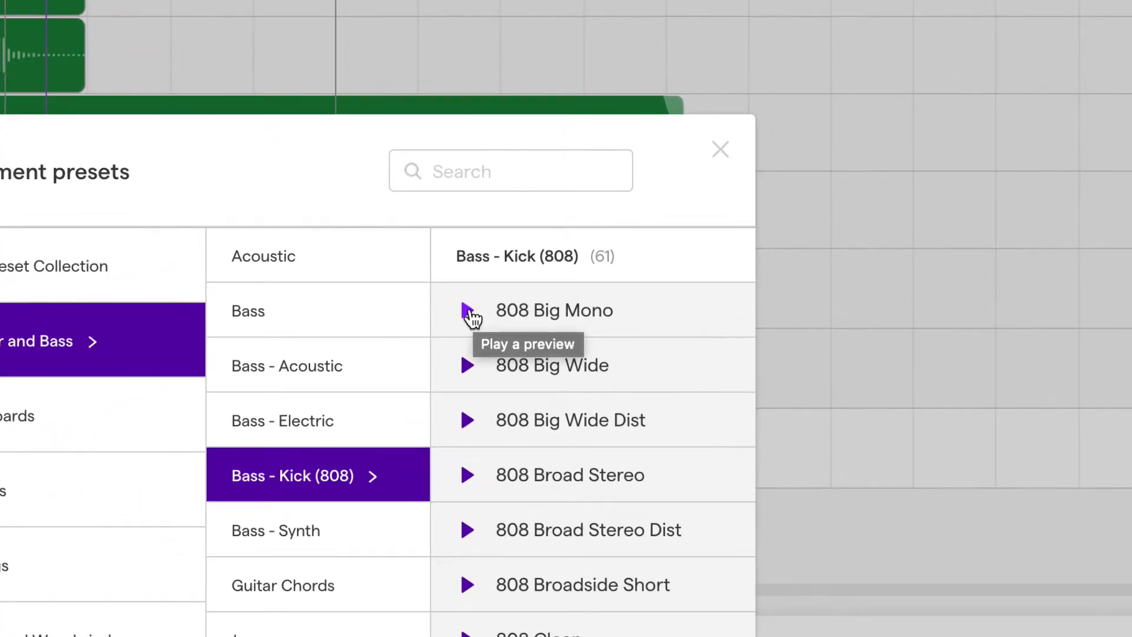
Preview the 808 bass presets from 808 Big Mono through 808 Clean Harmonic
{"action": "left_click", "coordinate": [656, 219]}
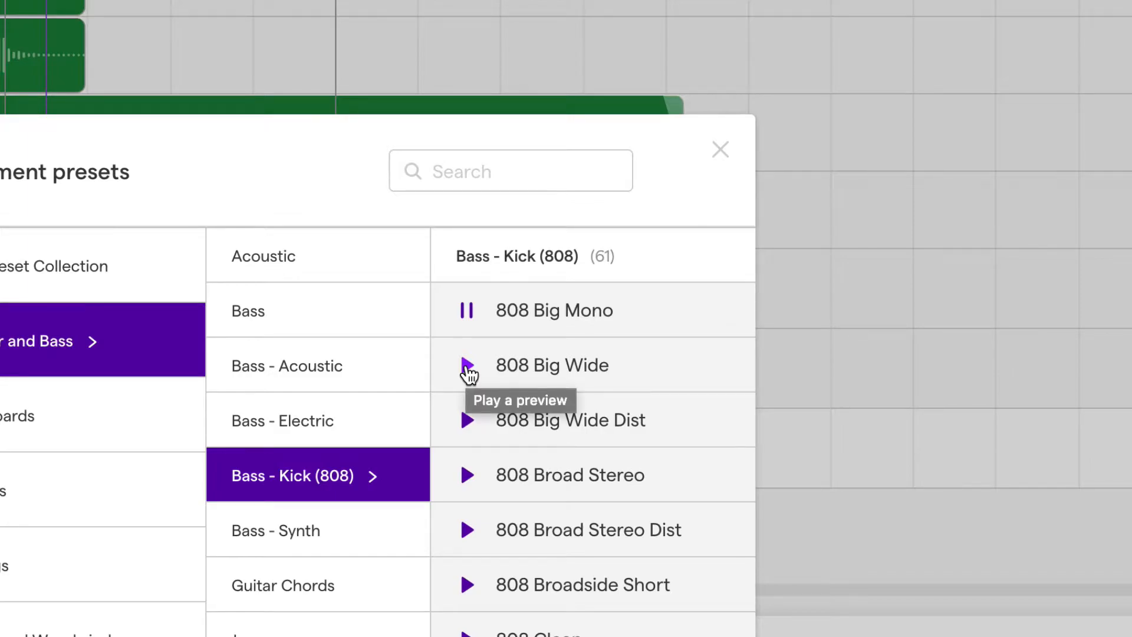
{"action": "left_click", "coordinate": [467, 315]}
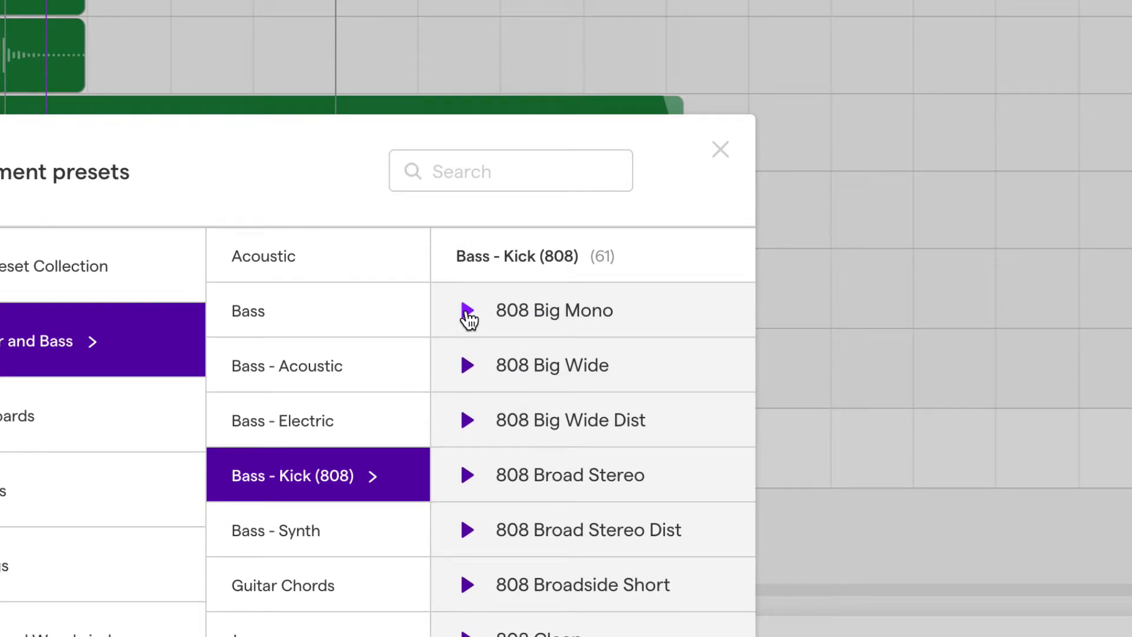
{"action": "left_click", "coordinate": [470, 365]}
{"action": "scroll", "coordinate": [481, 436], "scroll_direction": "down", "scroll_amount": 3}
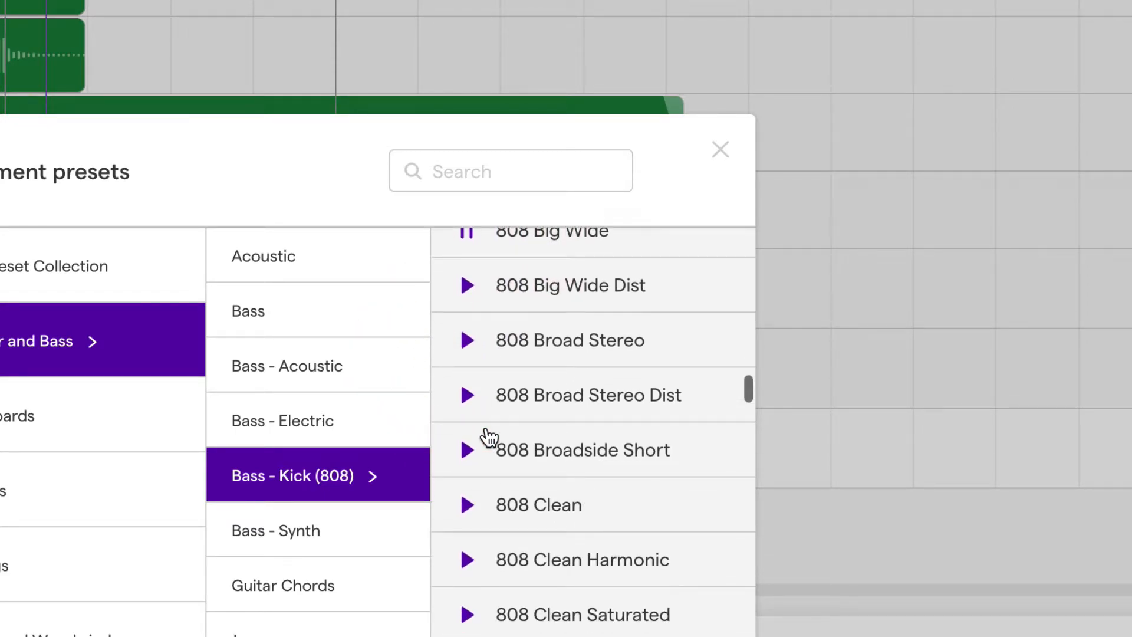
{"action": "left_click", "coordinate": [467, 286]}
{"action": "left_click", "coordinate": [468, 340]}
{"action": "left_click", "coordinate": [472, 400]}
{"action": "scroll", "coordinate": [468, 454], "scroll_direction": "down", "scroll_amount": 2}
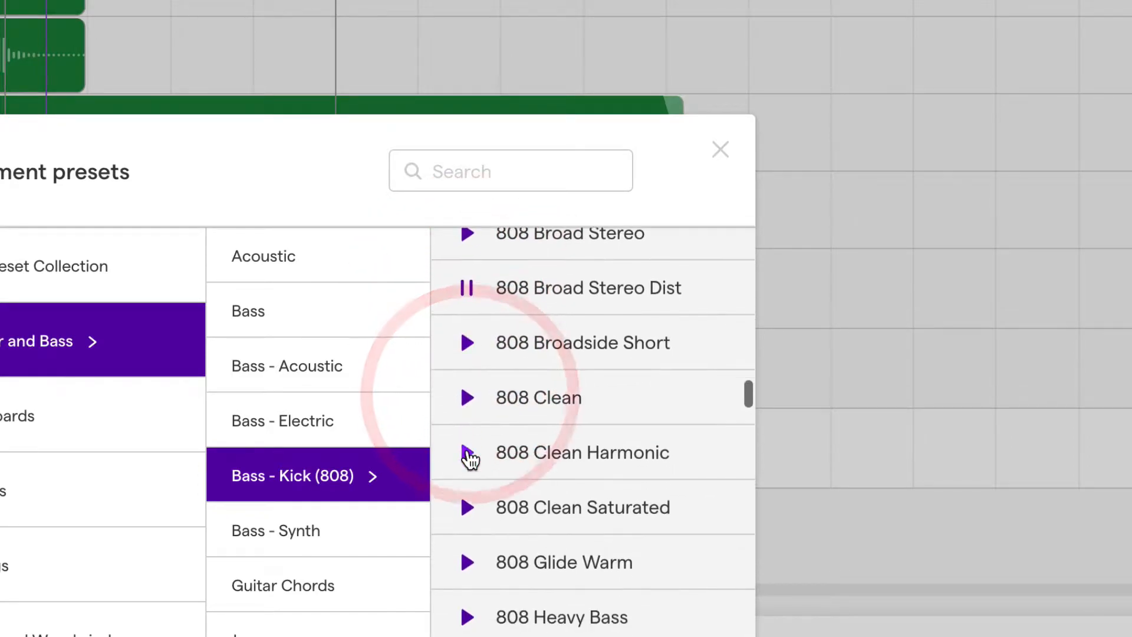
{"action": "left_click", "coordinate": [466, 348]}
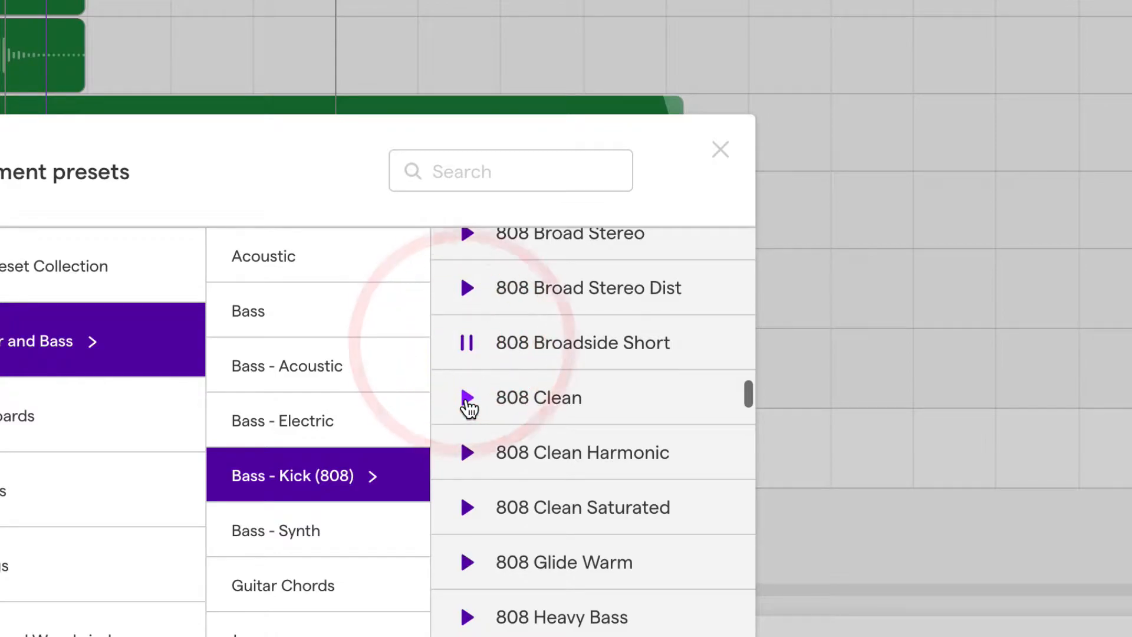
{"action": "left_click", "coordinate": [467, 400]}
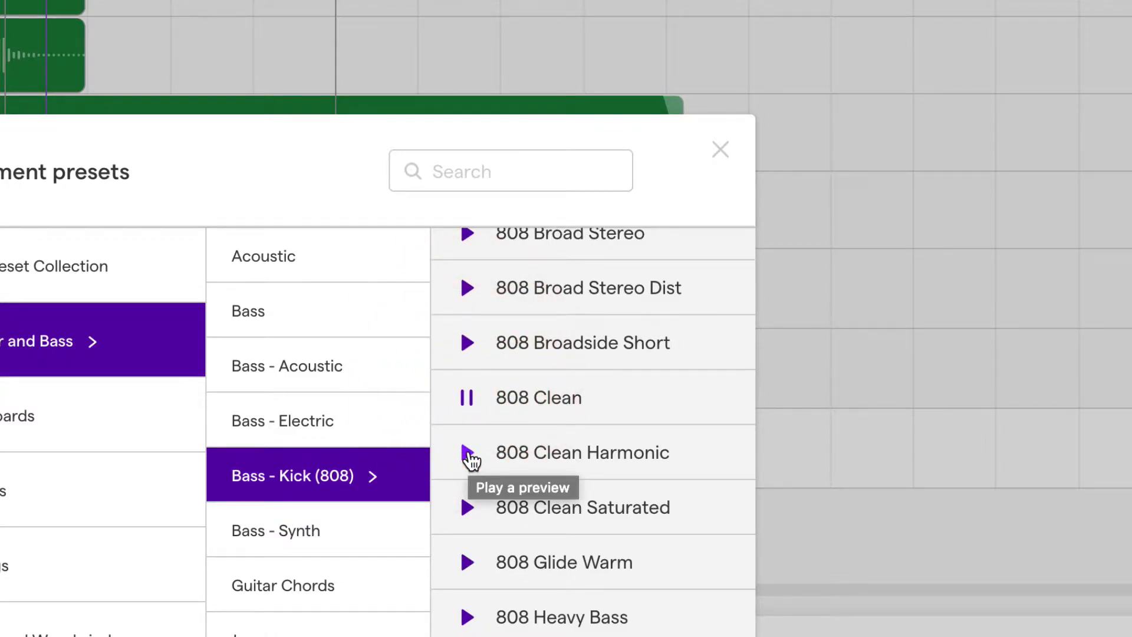
{"action": "left_click", "coordinate": [469, 454]}
{"action": "scroll", "coordinate": [468, 468], "scroll_direction": "down", "scroll_amount": 3}
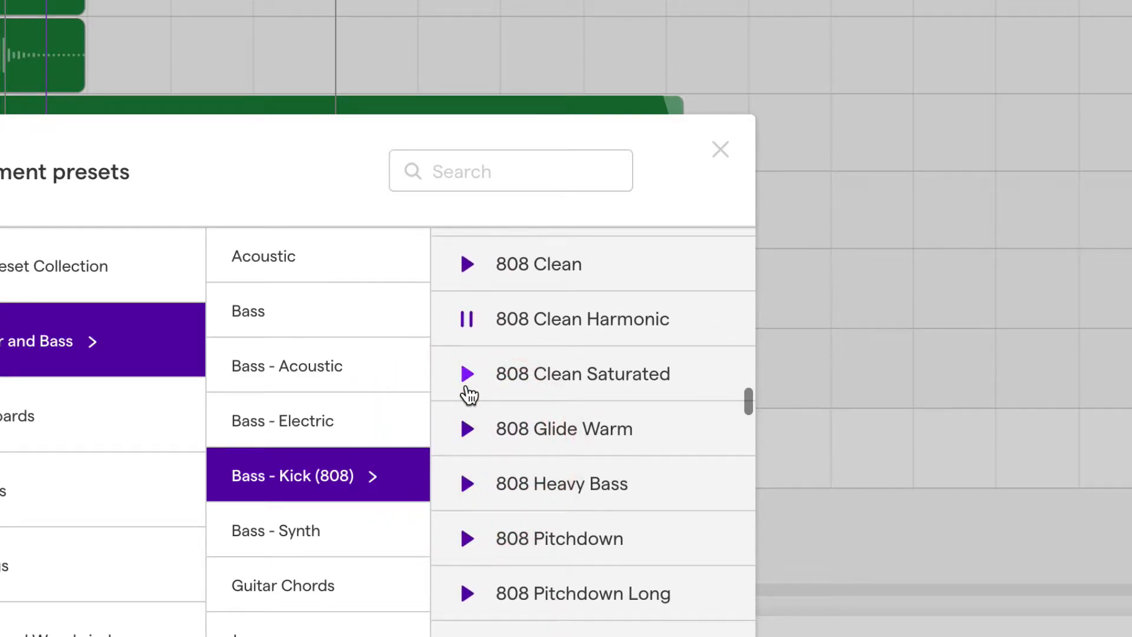
{"action": "left_click", "coordinate": [466, 315]}
Replay 808 Clean and preview the presets from 808 Clean Saturated through 808 Pitchdown
{"action": "scroll", "coordinate": [472, 310], "scroll_direction": "up", "scroll_amount": 3}
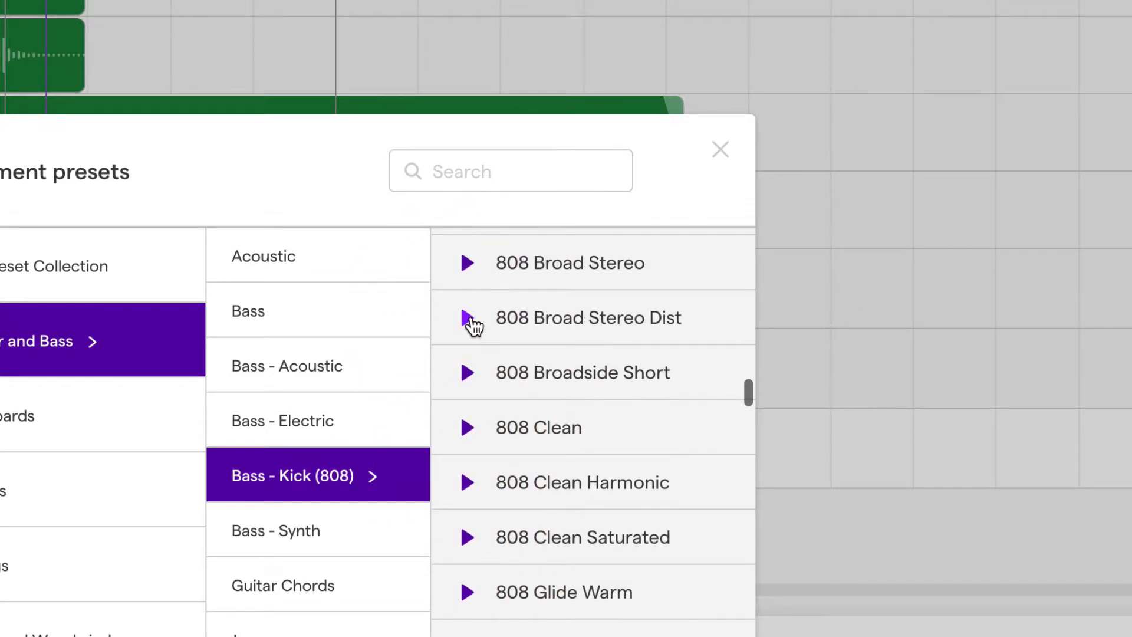
{"action": "left_click", "coordinate": [467, 430]}
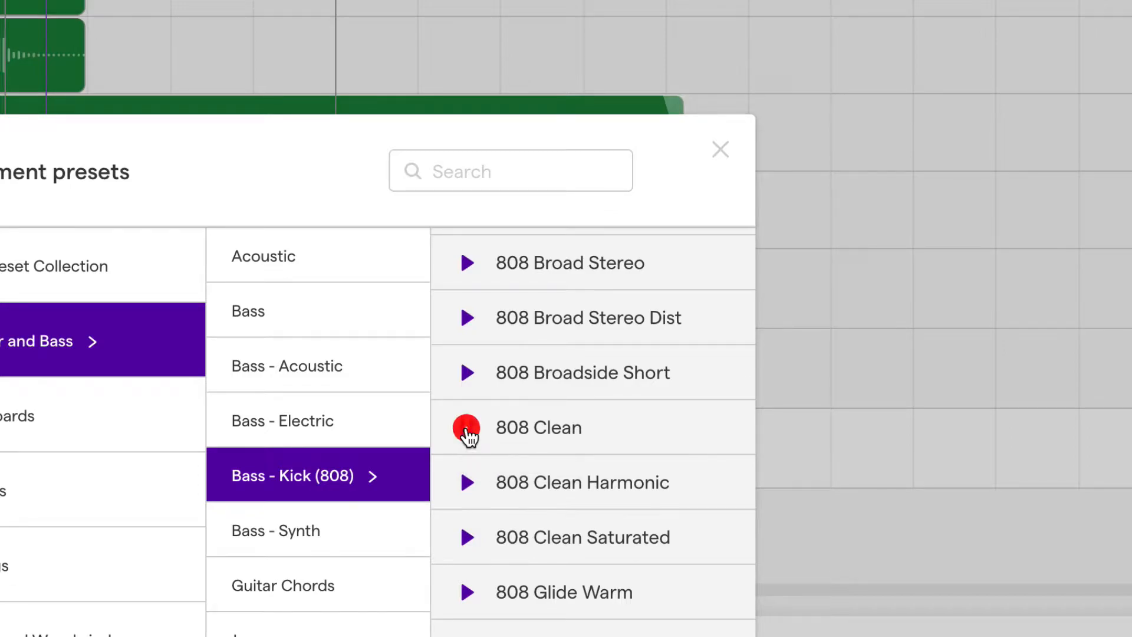
{"action": "left_click", "coordinate": [466, 429]}
{"action": "scroll", "coordinate": [472, 434], "scroll_direction": "down", "scroll_amount": 1}
{"action": "left_click", "coordinate": [465, 479]}
{"action": "scroll", "coordinate": [477, 480], "scroll_direction": "down", "scroll_amount": 3}
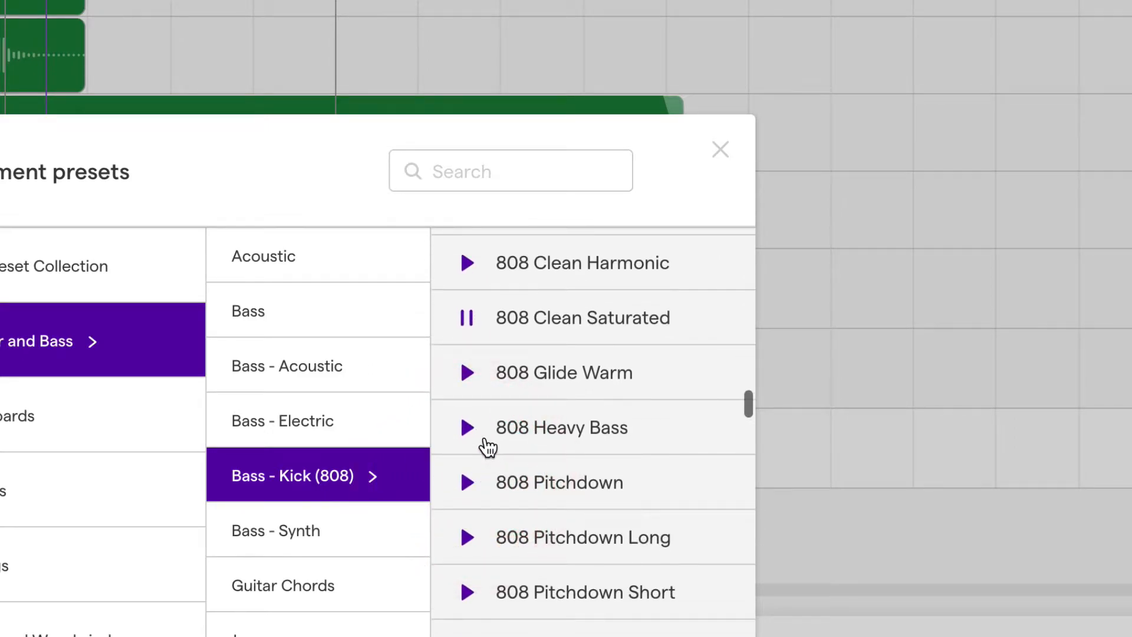
{"action": "left_click", "coordinate": [467, 373]}
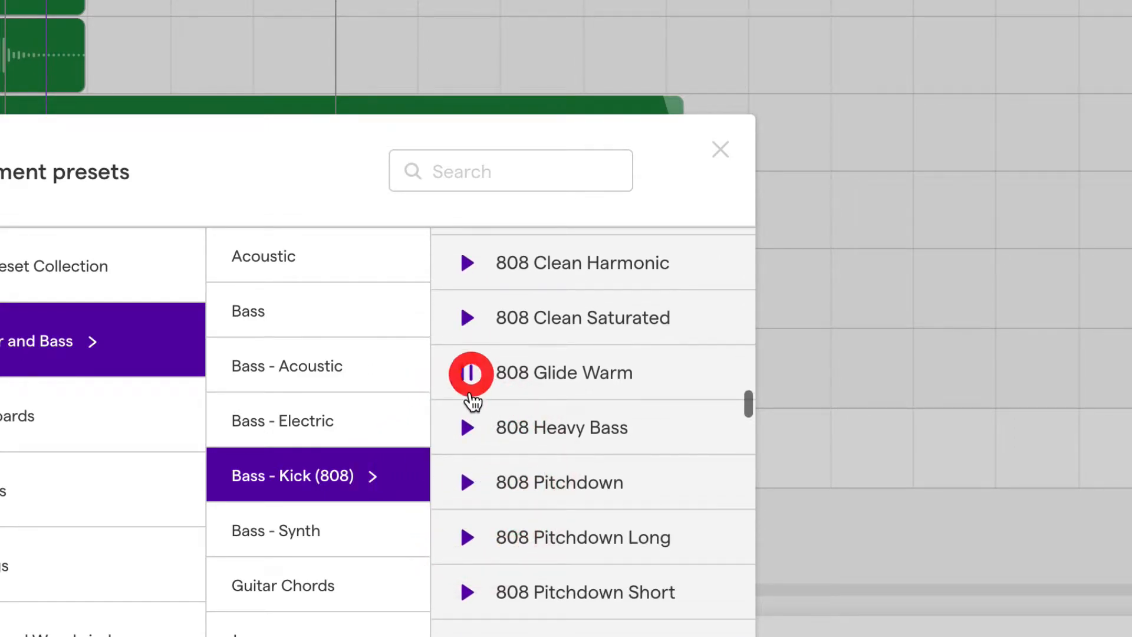
{"action": "left_click", "coordinate": [468, 432]}
{"action": "left_click", "coordinate": [470, 477]}
{"action": "scroll", "coordinate": [475, 490], "scroll_direction": "down", "scroll_amount": 2}
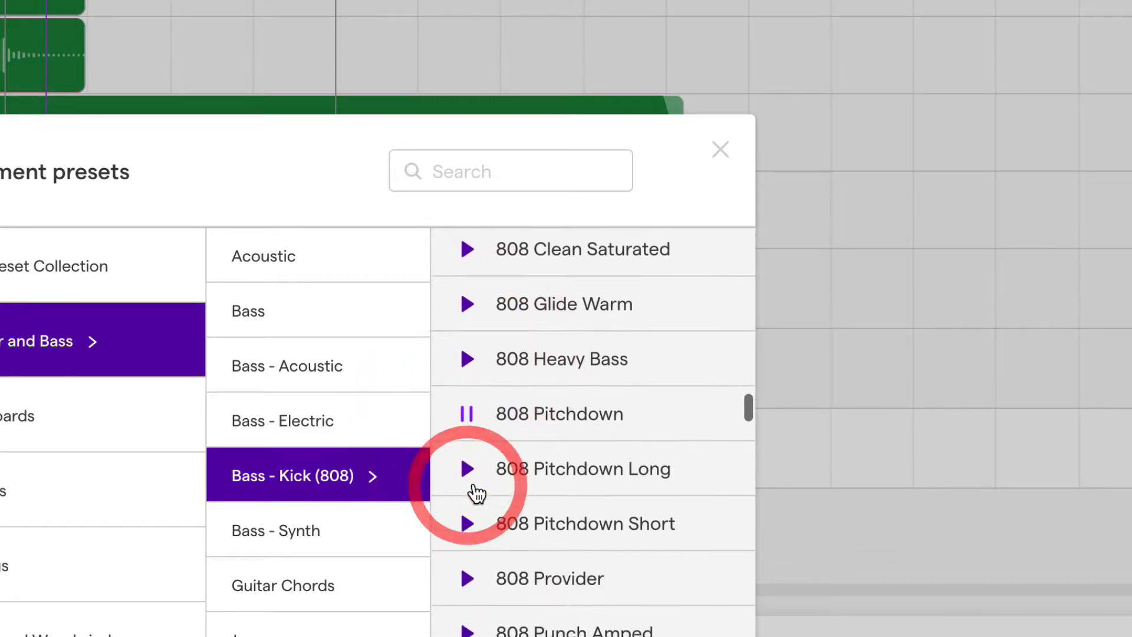
{"action": "left_click", "coordinate": [467, 420]}
{"action": "left_click", "coordinate": [468, 363]}
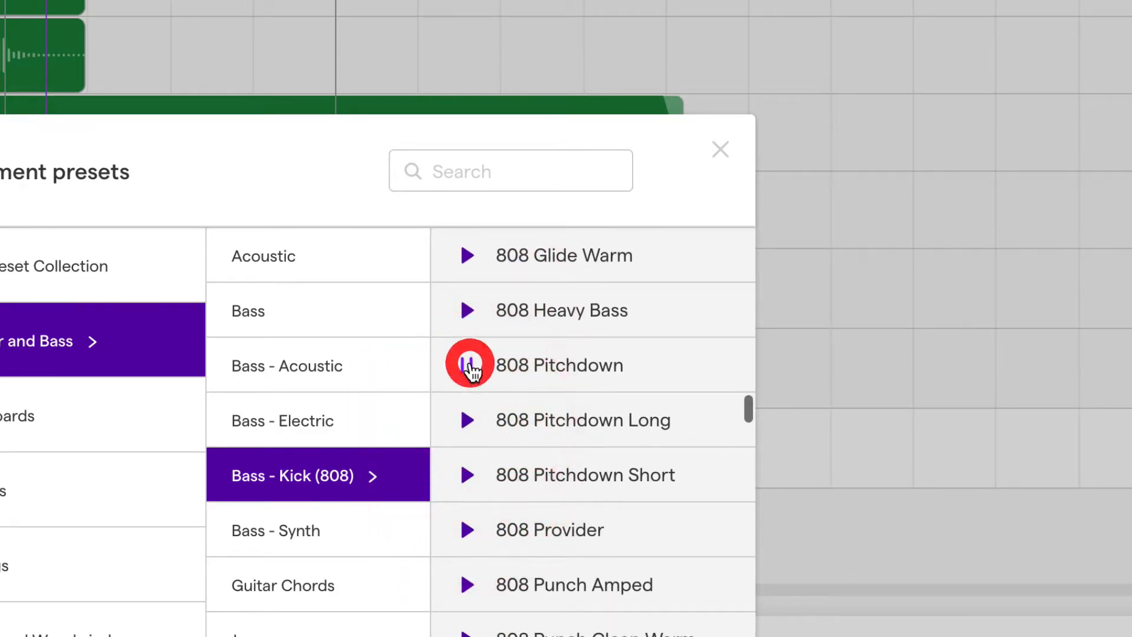
Preview the presets from 808 Pitchdown Long through 808 Punch Dist
{"action": "left_click", "coordinate": [467, 420]}
{"action": "left_click", "coordinate": [467, 475]}
{"action": "left_click", "coordinate": [467, 529]}
{"action": "scroll", "coordinate": [474, 545], "scroll_direction": "down", "scroll_amount": 3}
{"action": "left_click", "coordinate": [469, 414]}
{"action": "left_click", "coordinate": [467, 467]}
{"action": "left_click", "coordinate": [467, 523]}
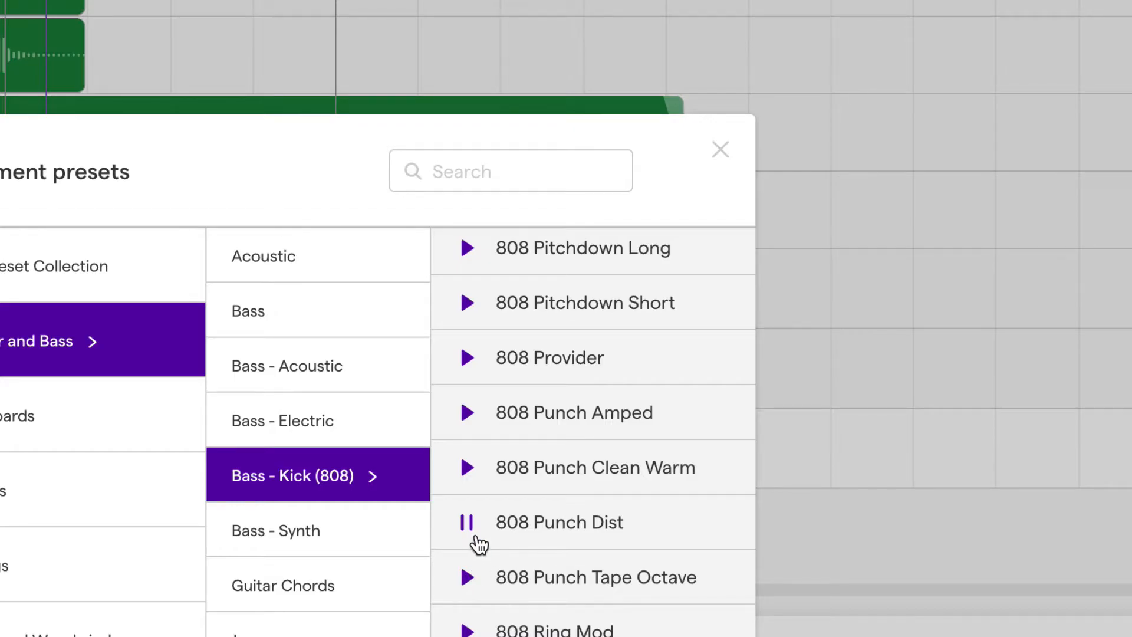
Preview 808 Punch Tape Octave, assign it as the bass track's instrument and close the presets
{"action": "left_click", "coordinate": [468, 578]}
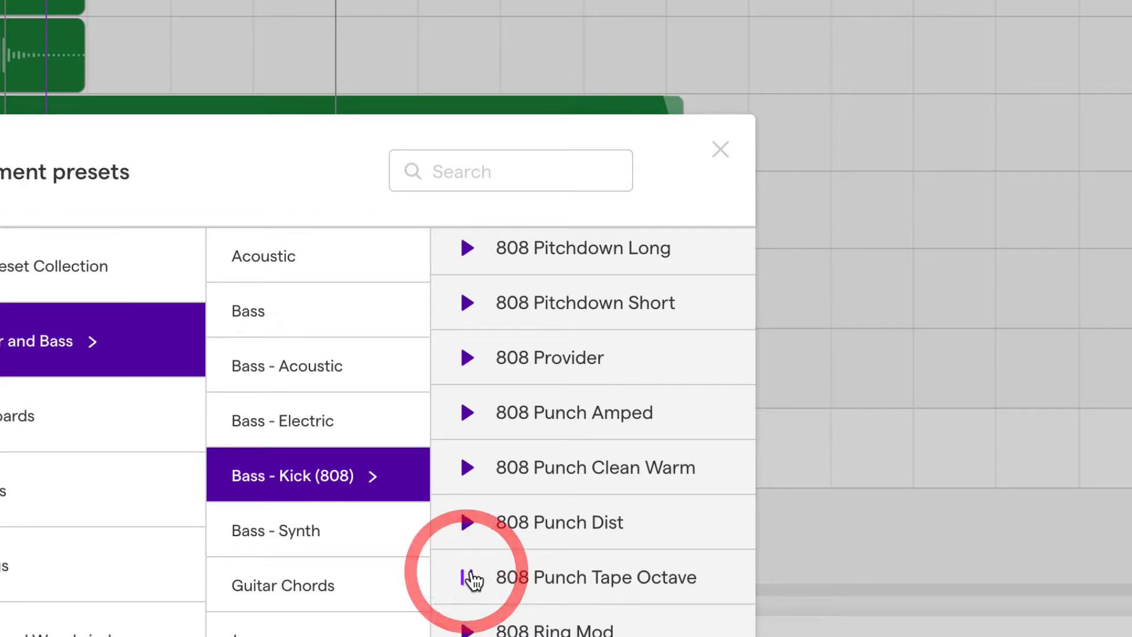
{"action": "left_click", "coordinate": [574, 578]}
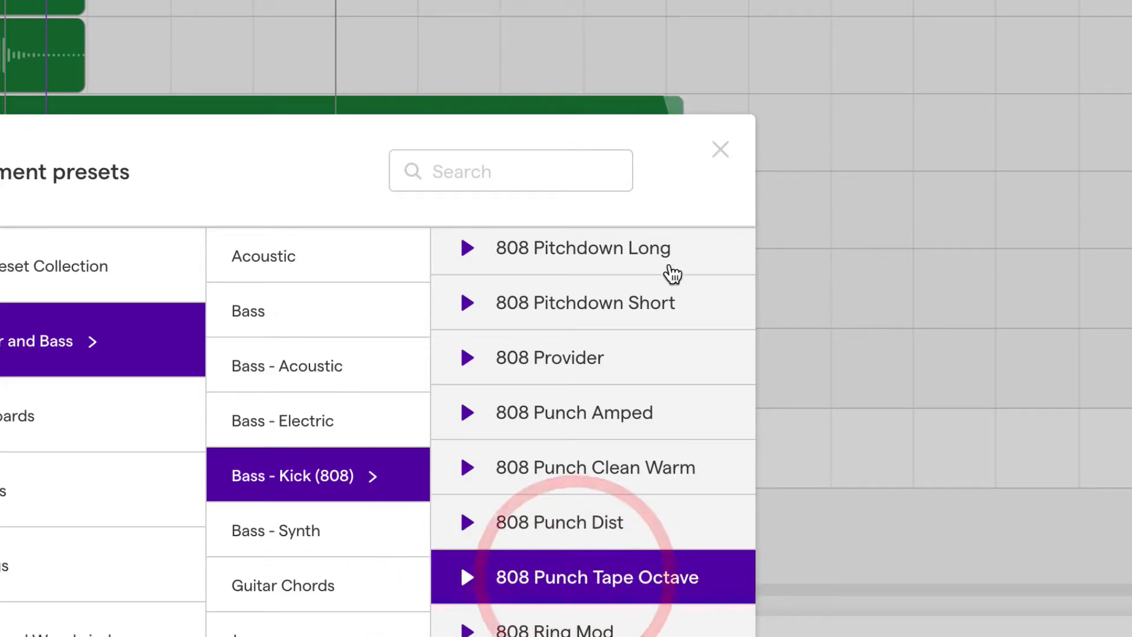
{"action": "left_click", "coordinate": [720, 149]}
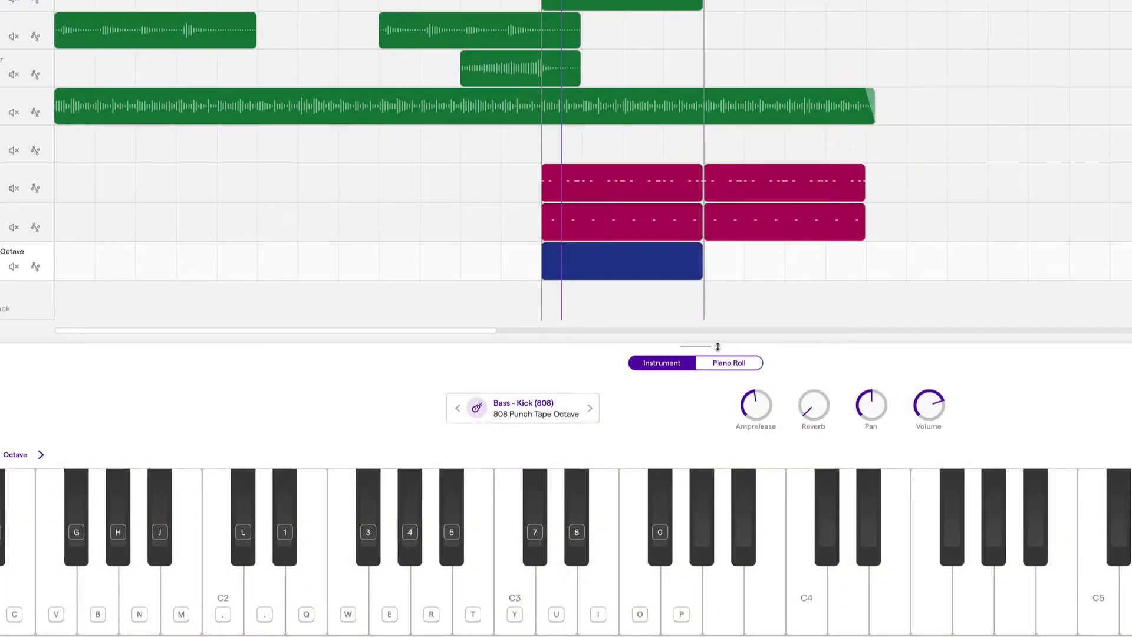
Move the CHORDS track down the track list to sit directly above the 808 Punch Tape Octave track
{"action": "scroll", "coordinate": [602, 283], "scroll_direction": "up", "scroll_amount": 5}
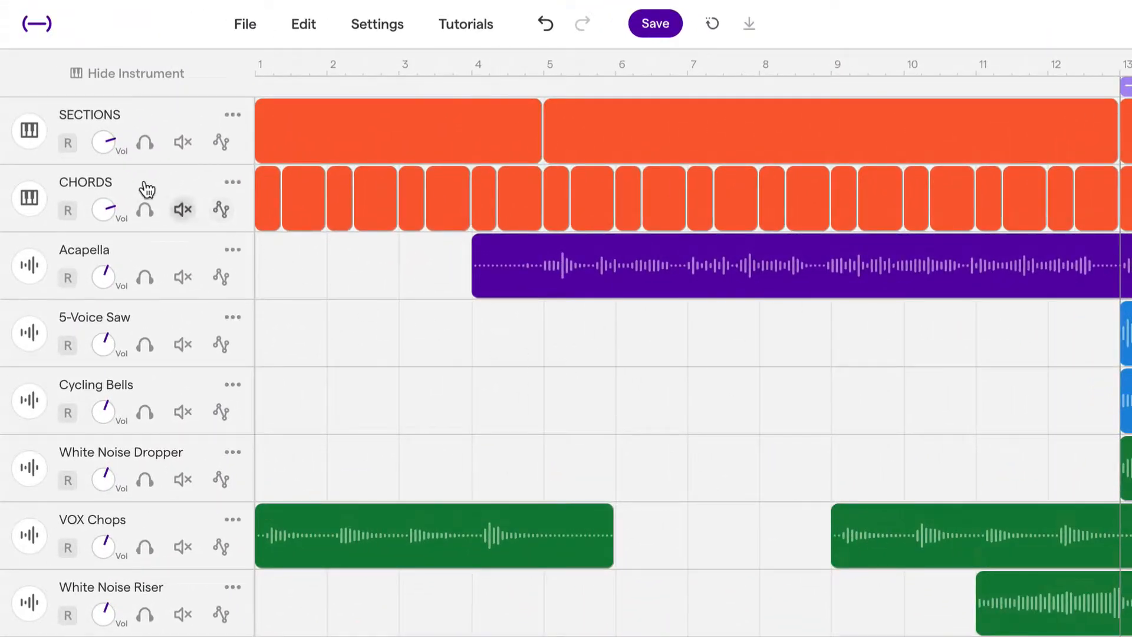
{"action": "left_click_drag", "start_coordinate": [144, 183], "coordinate": [121, 480]}
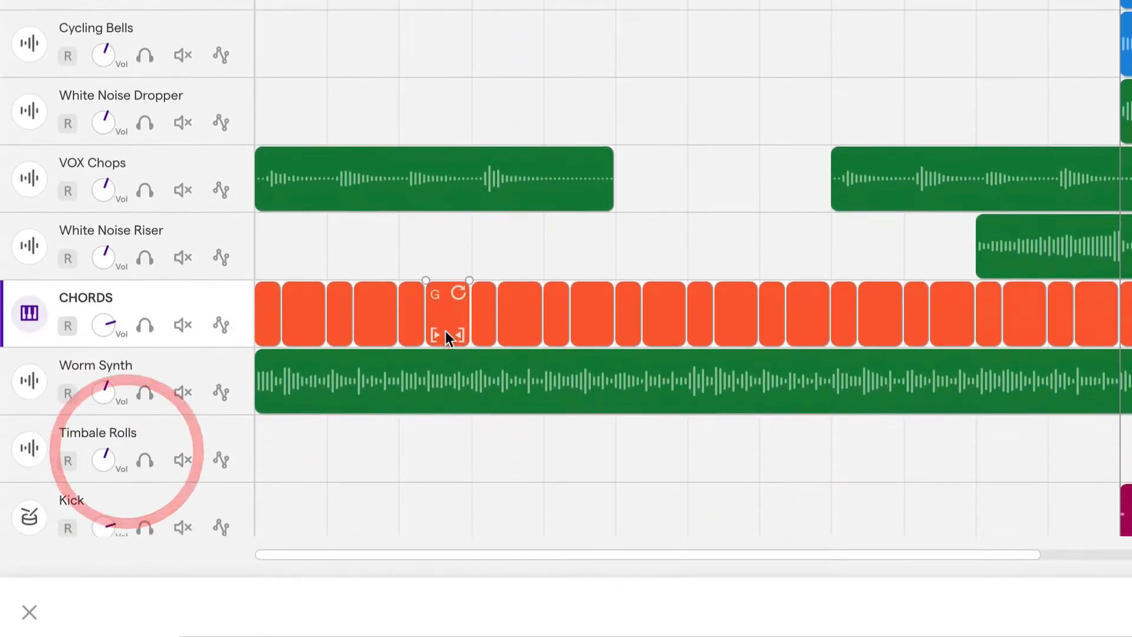
{"action": "scroll", "coordinate": [412, 307], "scroll_direction": "down", "scroll_amount": 3}
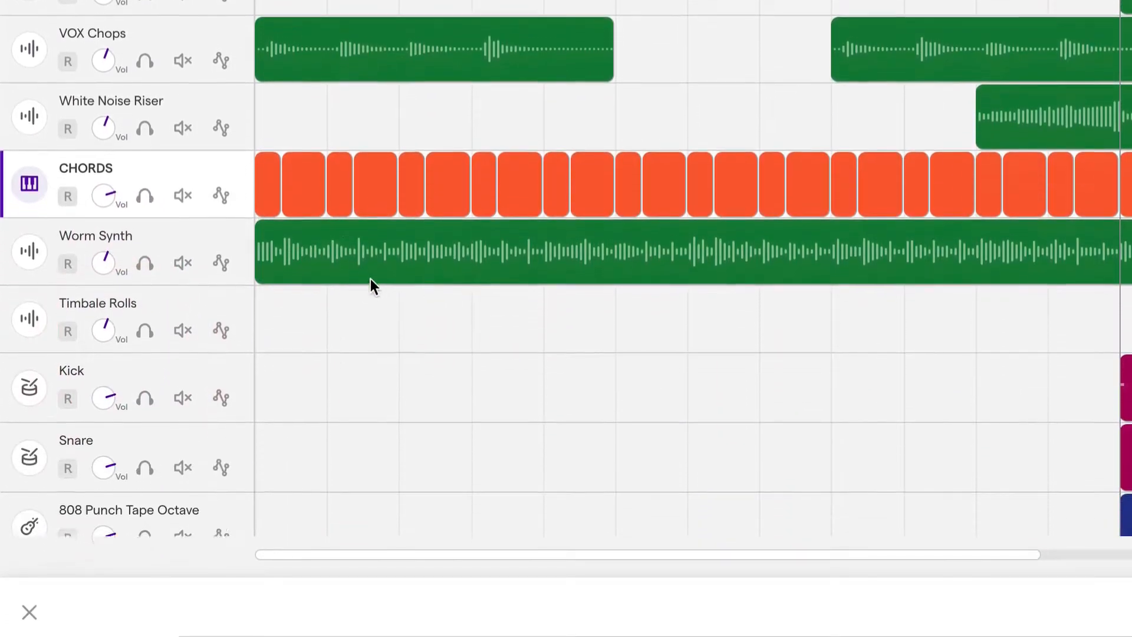
{"action": "left_click_drag", "start_coordinate": [174, 133], "coordinate": [175, 478]}
{"action": "scroll", "coordinate": [623, 351], "scroll_direction": "down", "scroll_amount": 1}
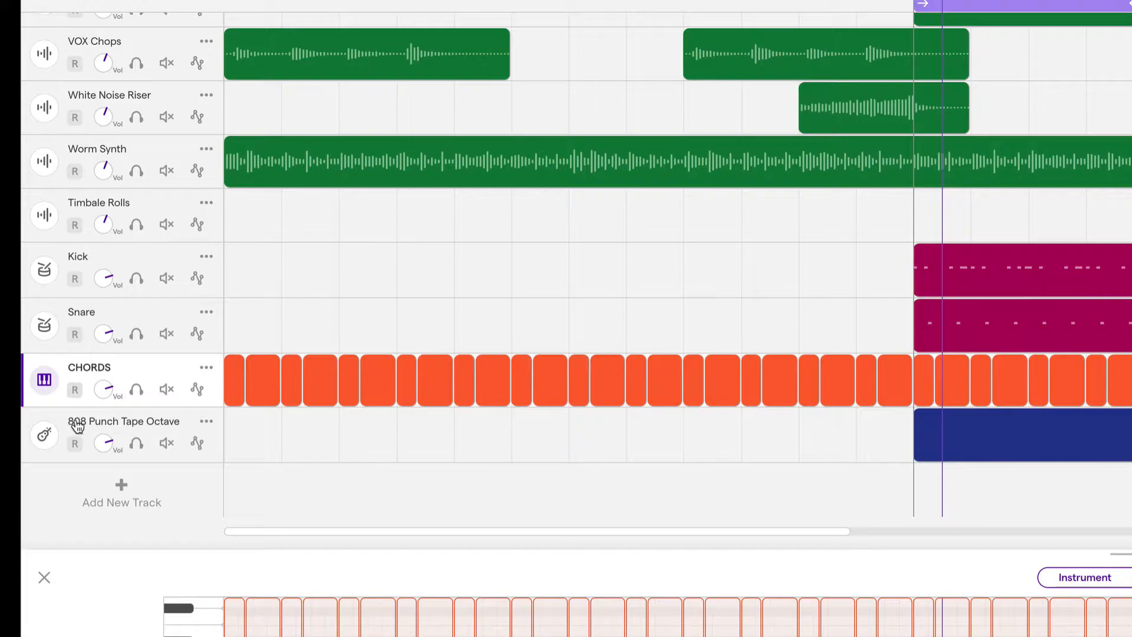
Rename the 808 Punch Tape Octave track to 808
{"action": "double_click", "coordinate": [157, 420]}
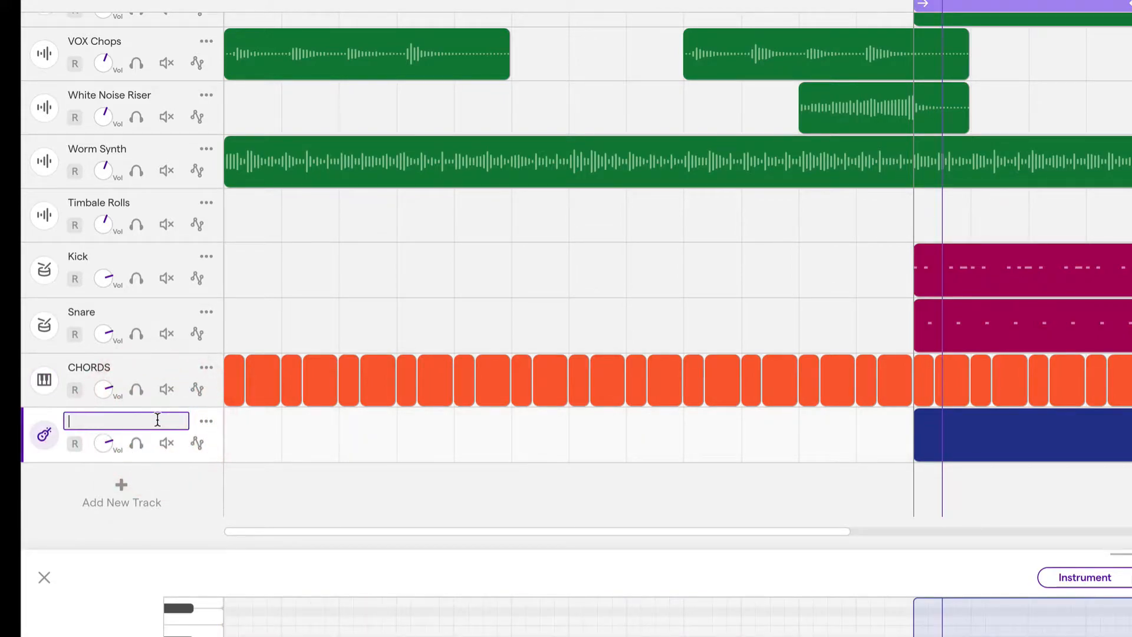
{"action": "type", "text": "808"}
{"action": "key", "text": "Return"}
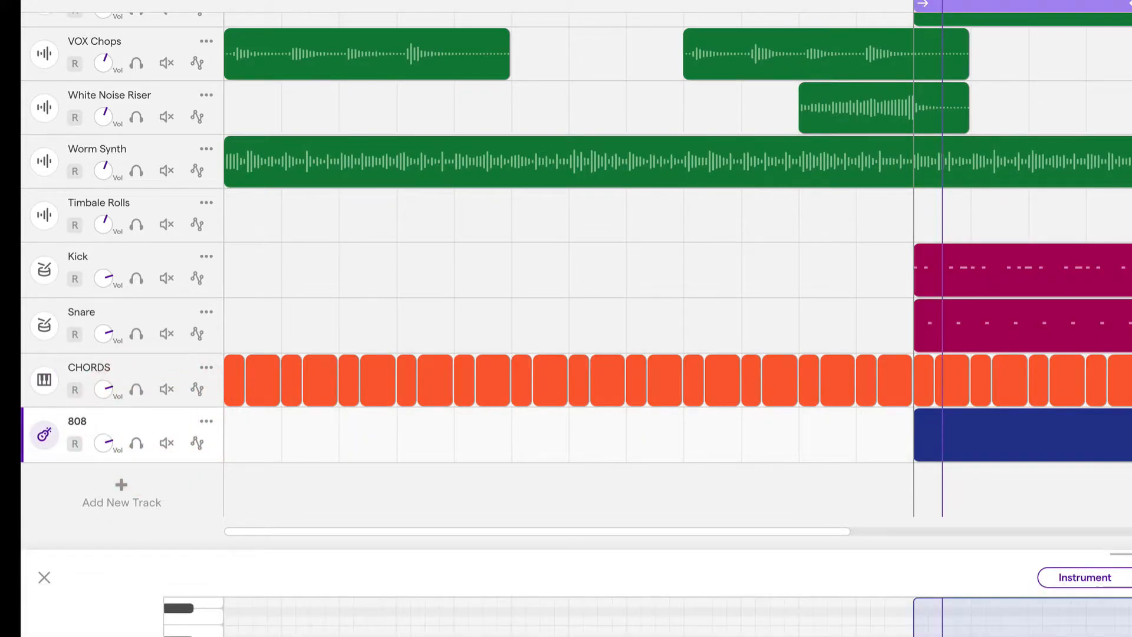
Check the chord names of the first four CHORDS regions above the empty 808 region
{"action": "left_click", "coordinate": [1024, 416]}
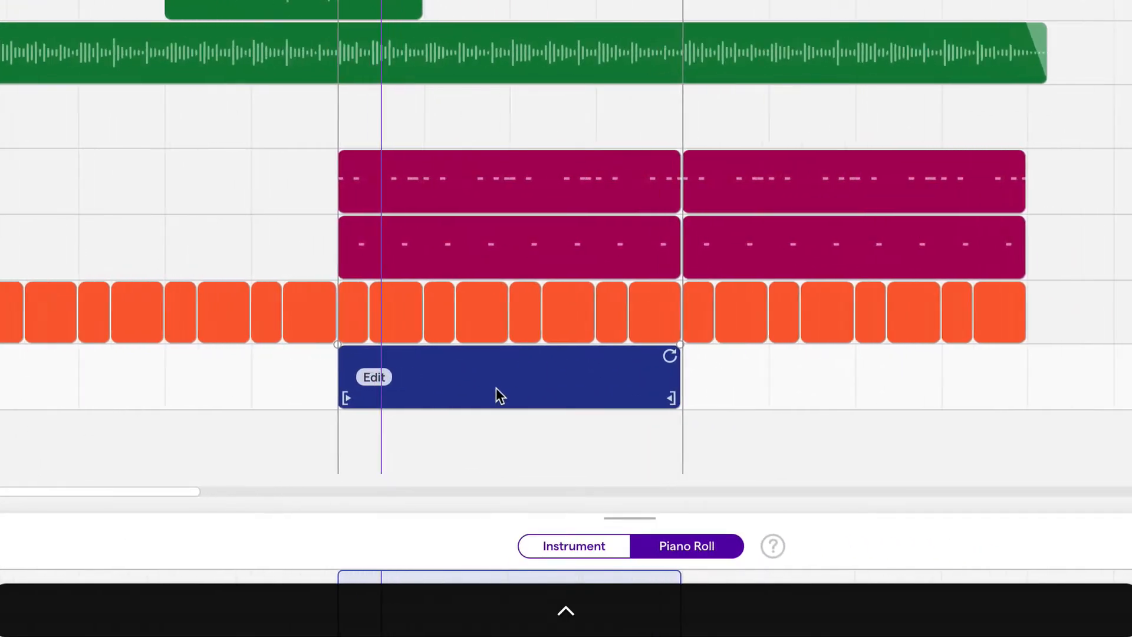
{"action": "scroll", "coordinate": [500, 395], "scroll_direction": "up", "scroll_amount": 6}
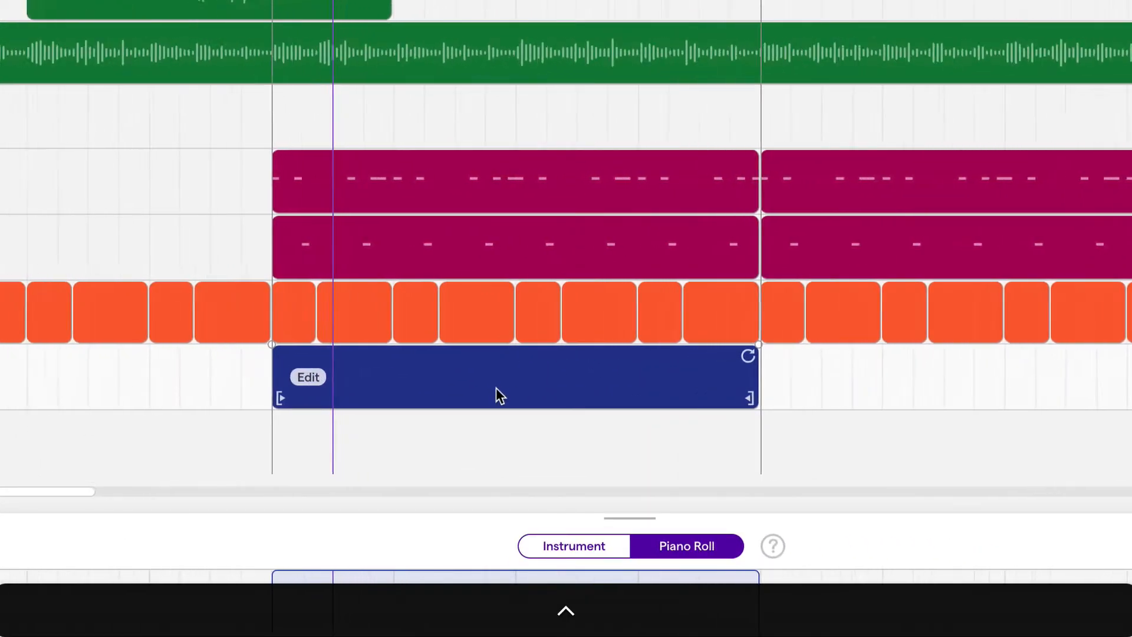
{"action": "left_click", "coordinate": [110, 306]}
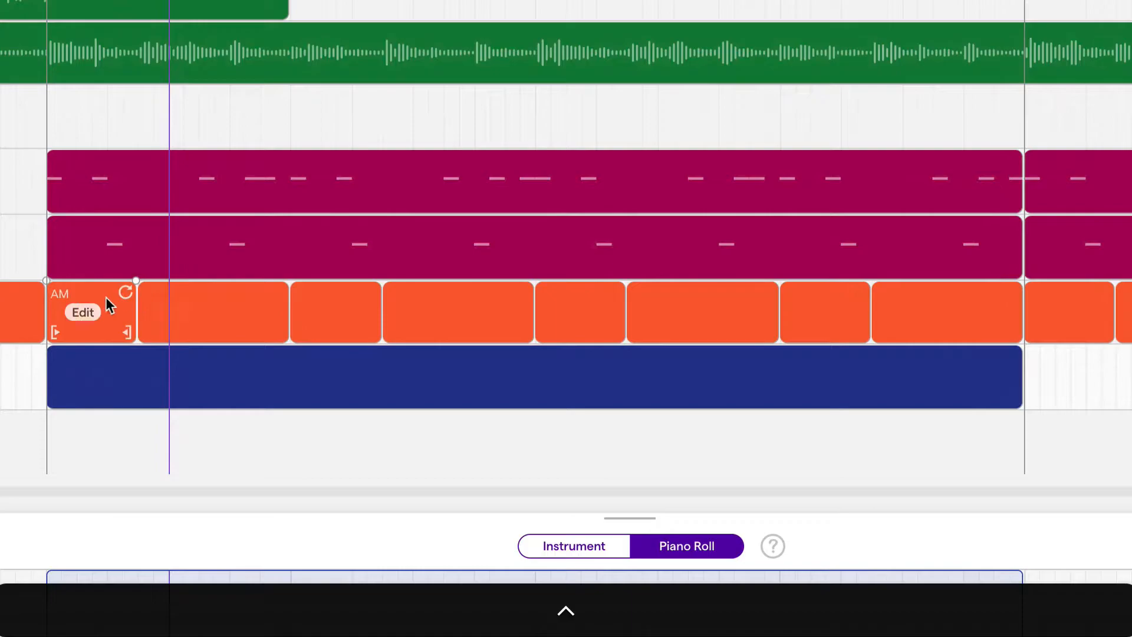
{"action": "left_click", "coordinate": [248, 308]}
{"action": "left_click", "coordinate": [341, 310]}
{"action": "left_click", "coordinate": [472, 310]}
{"action": "left_click", "coordinate": [566, 310]}
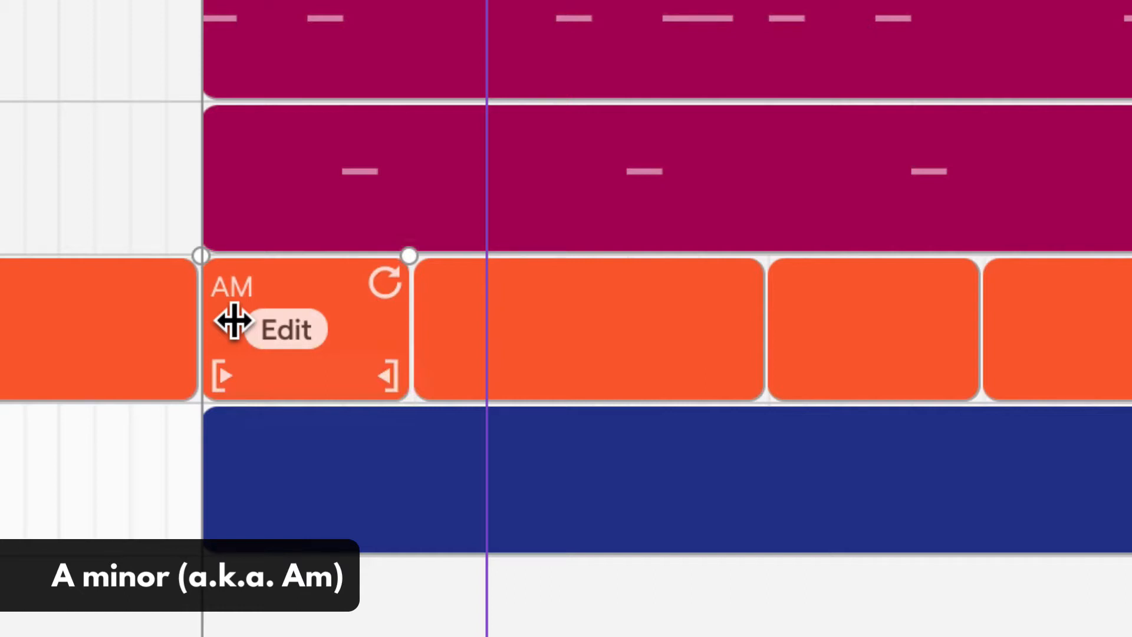
{"action": "left_click", "coordinate": [560, 328]}
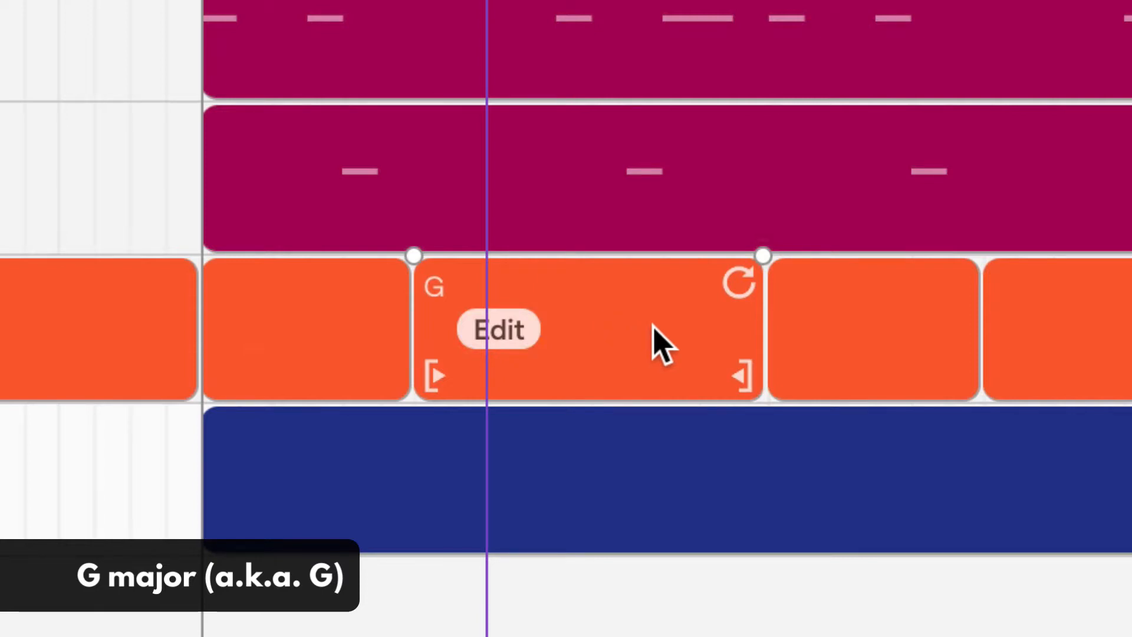
{"action": "left_click", "coordinate": [861, 333]}
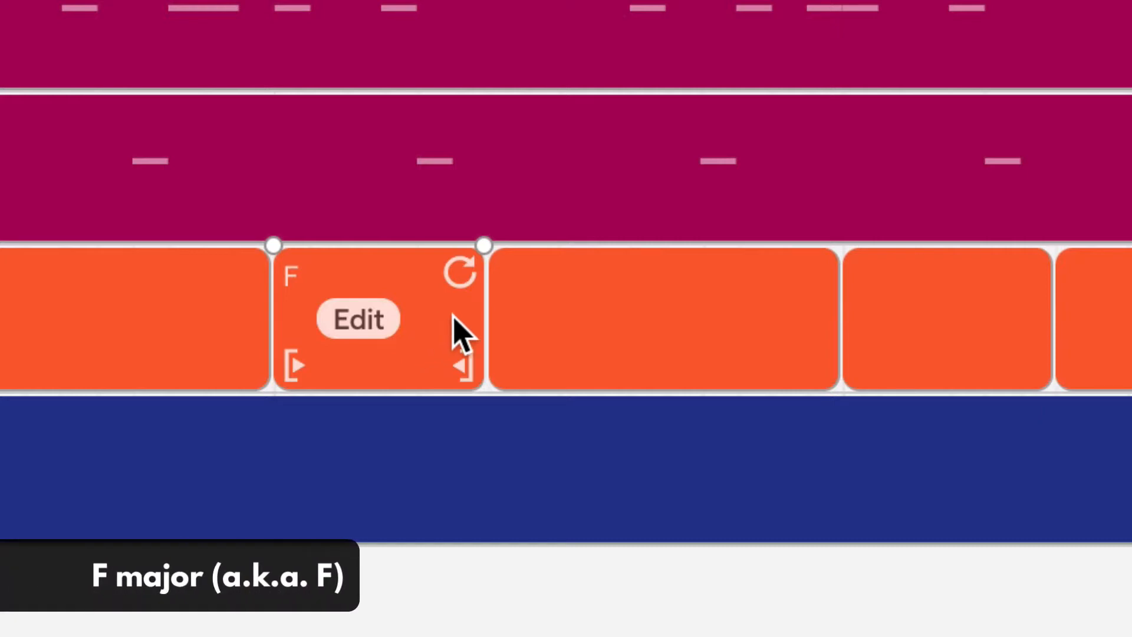
{"action": "left_click", "coordinate": [691, 324]}
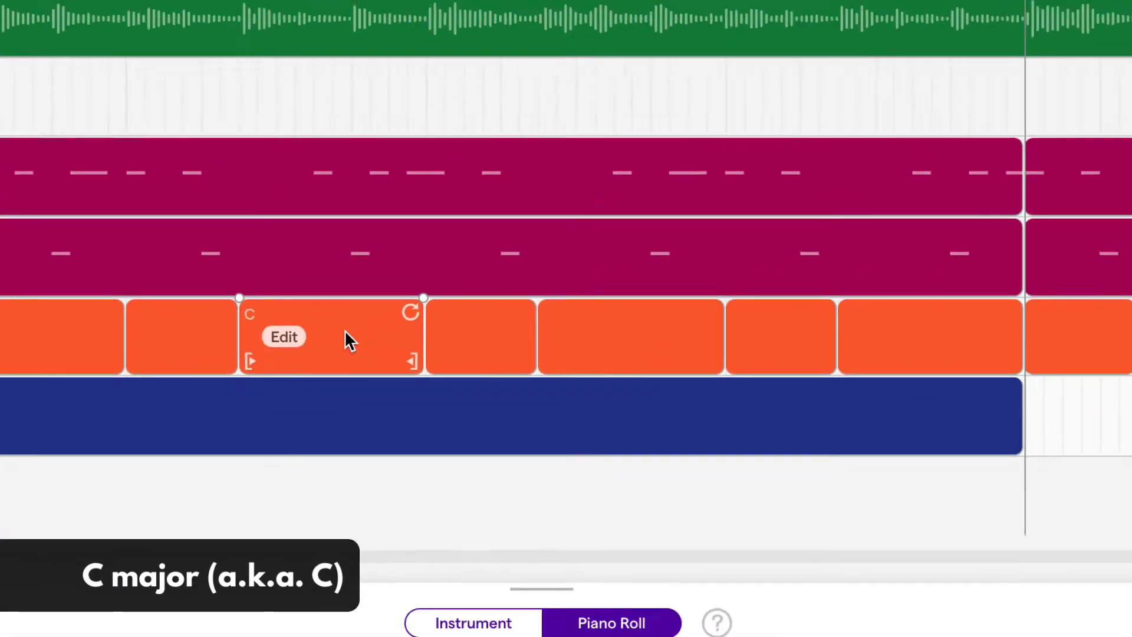
Check the chord names of the remaining CHORDS regions over the 808 region and recheck the first ones
{"action": "left_click", "coordinate": [439, 337]}
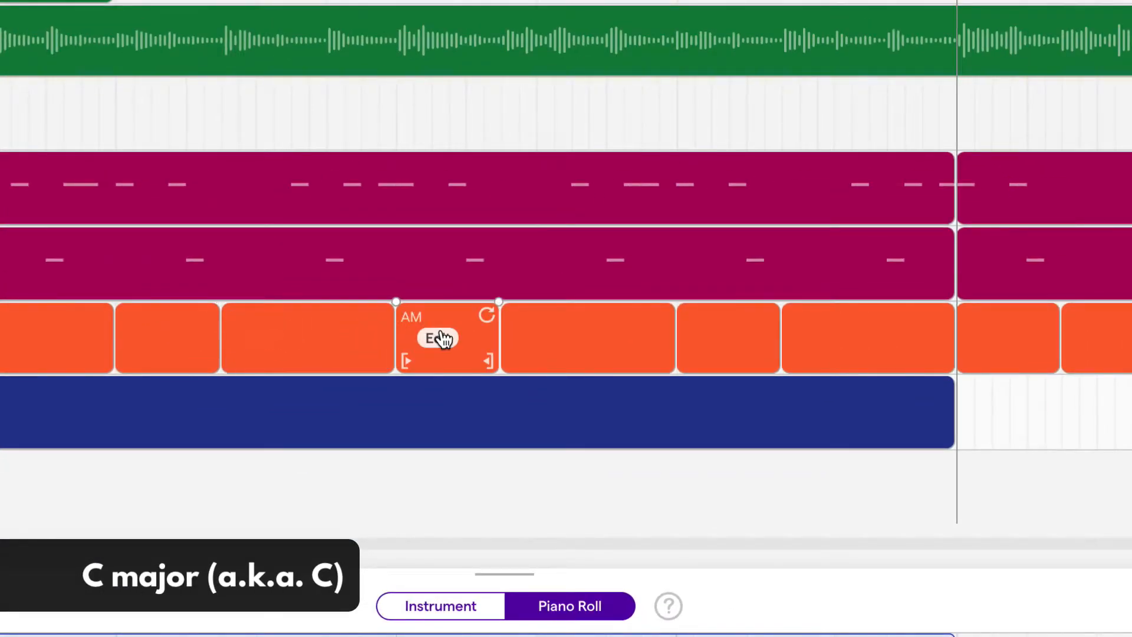
{"action": "left_click", "coordinate": [602, 327]}
{"action": "left_click", "coordinate": [748, 339]}
{"action": "left_click", "coordinate": [873, 334]}
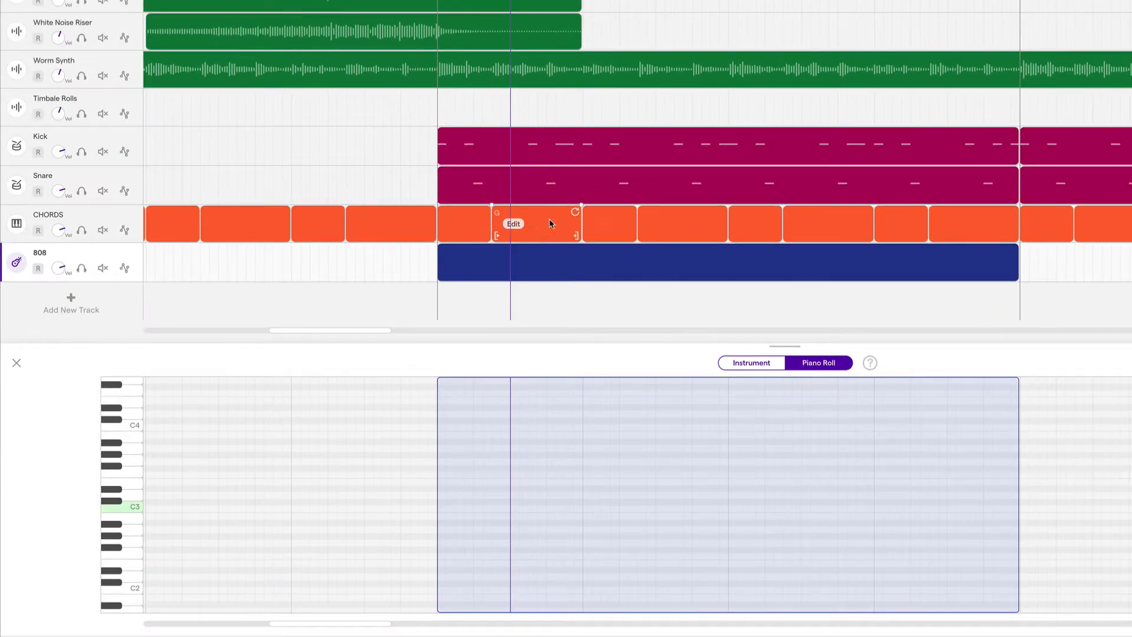
{"action": "left_click", "coordinate": [625, 227]}
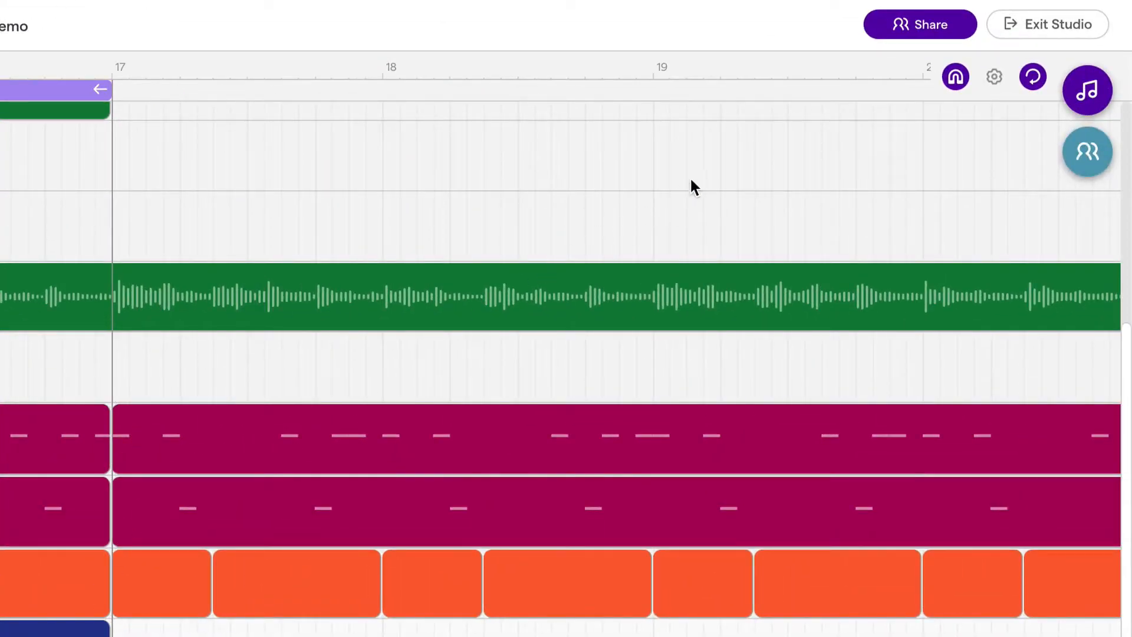
Check the studio's snap-to-grid and grid settings, and inspect the grid over the 808 region
{"action": "left_click", "coordinate": [955, 79]}
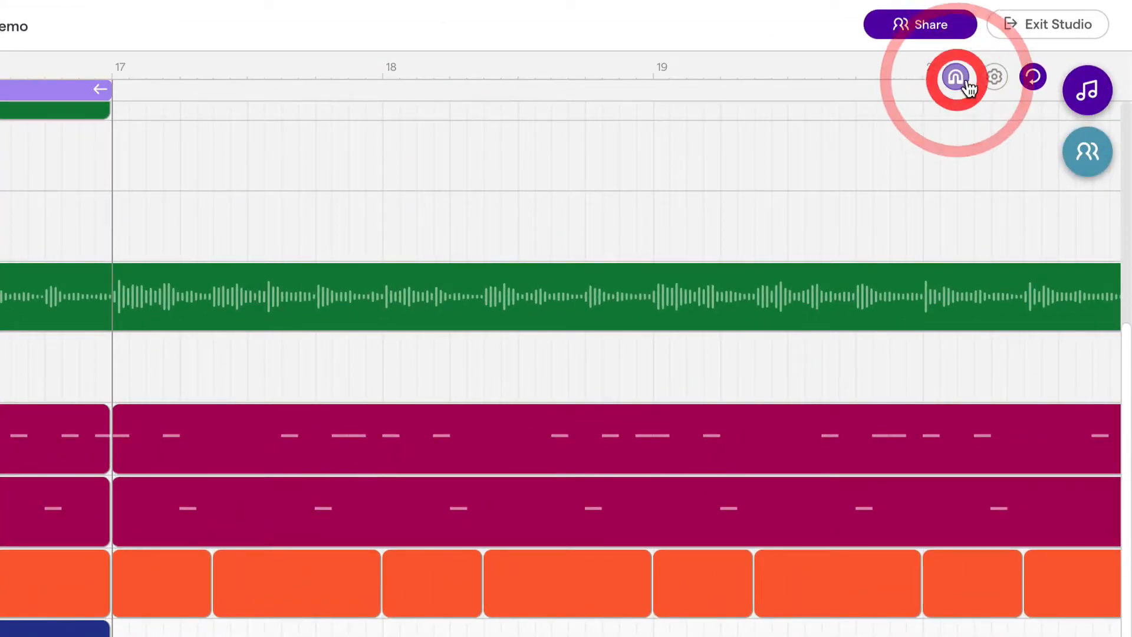
{"action": "left_click", "coordinate": [994, 76]}
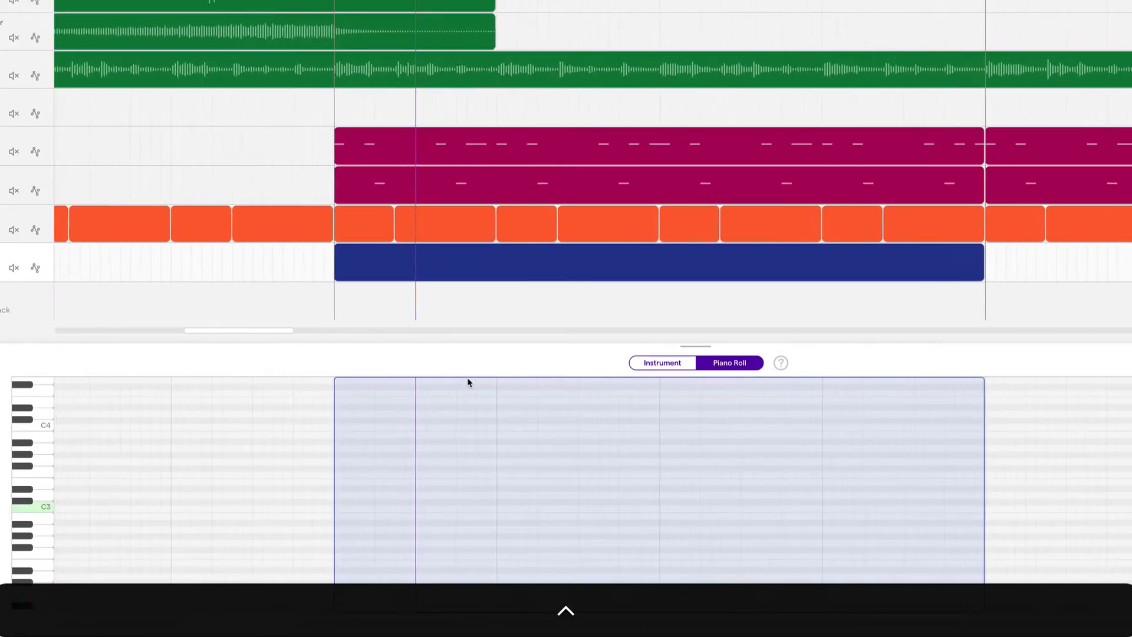
{"action": "scroll", "coordinate": [468, 383], "scroll_direction": "up", "scroll_amount": 3}
{"action": "scroll", "coordinate": [468, 383], "scroll_direction": "down", "scroll_amount": 2}
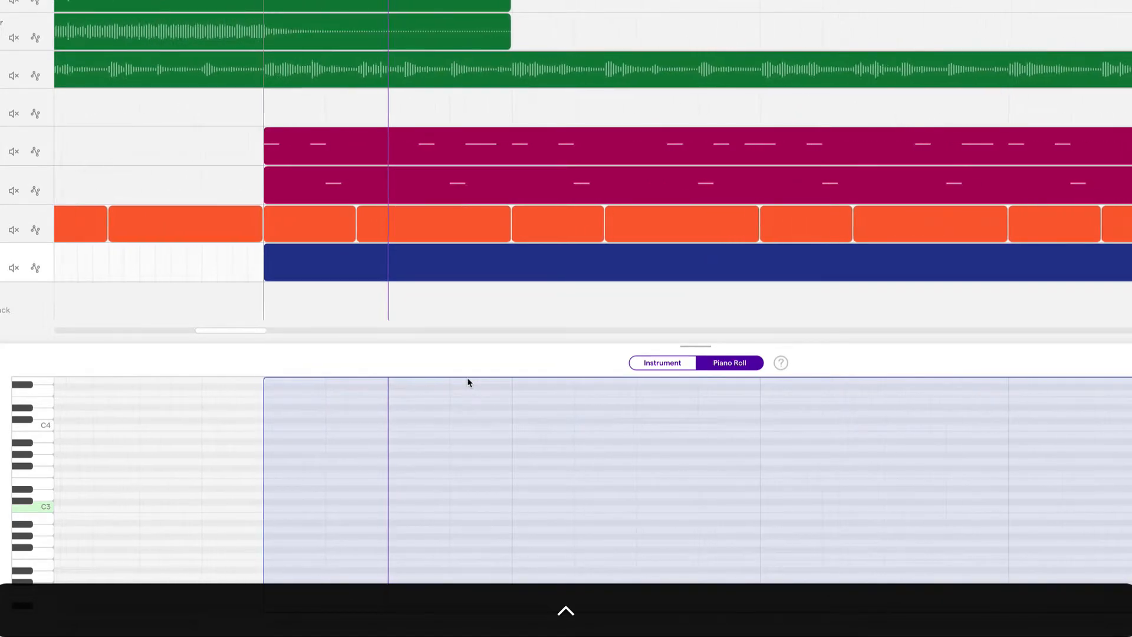
{"action": "scroll", "coordinate": [468, 383], "scroll_direction": "right", "scroll_amount": 5}
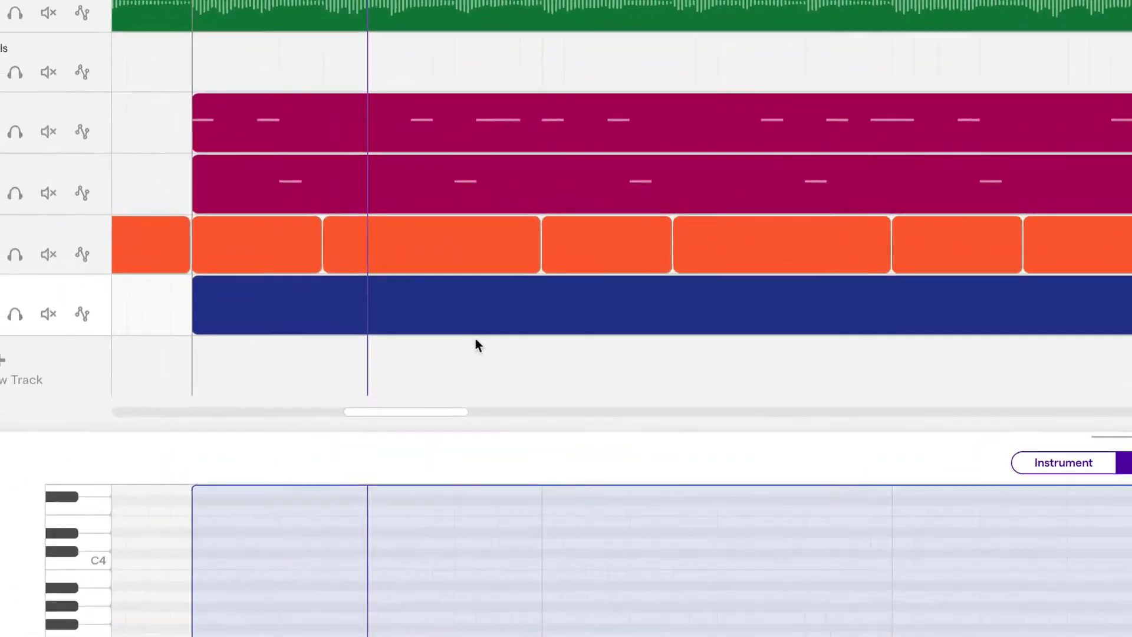
Draw an A3 note about five eighths of a bar long at the start of the 808 region and audition it
{"action": "mouse_move", "coordinate": [148, 223]}
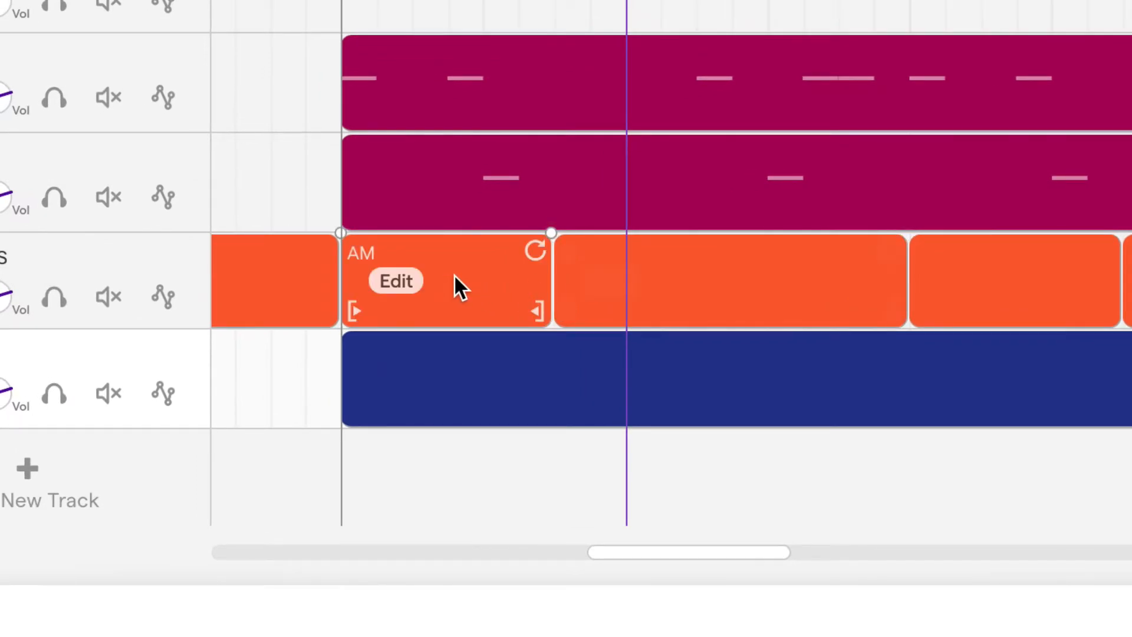
{"action": "double_click", "coordinate": [454, 277]}
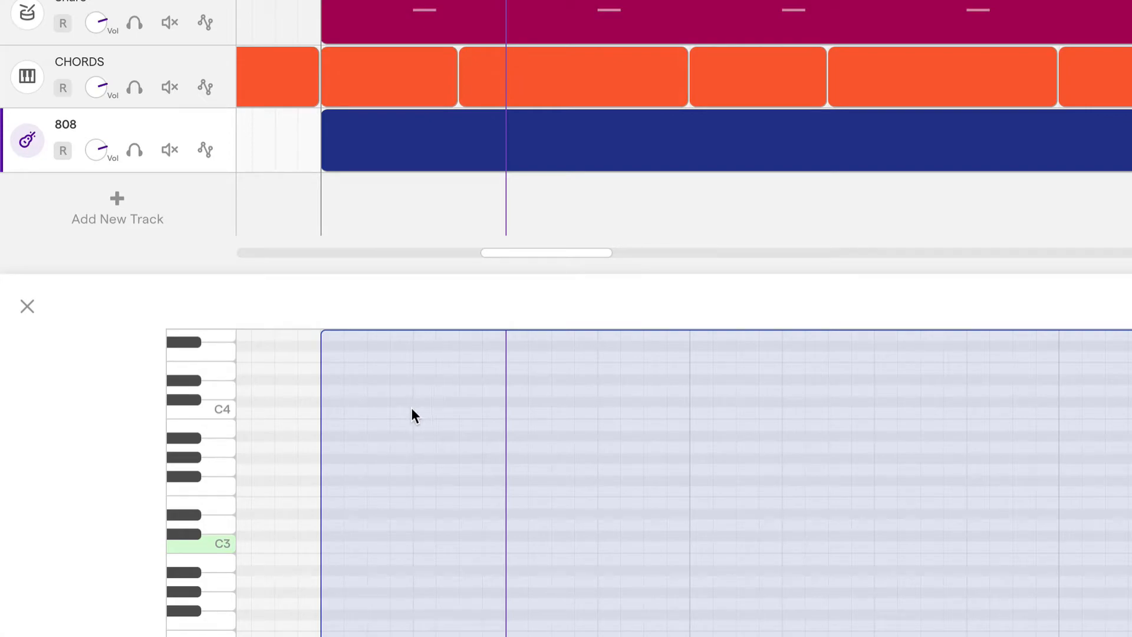
{"action": "key", "text": "alt"}
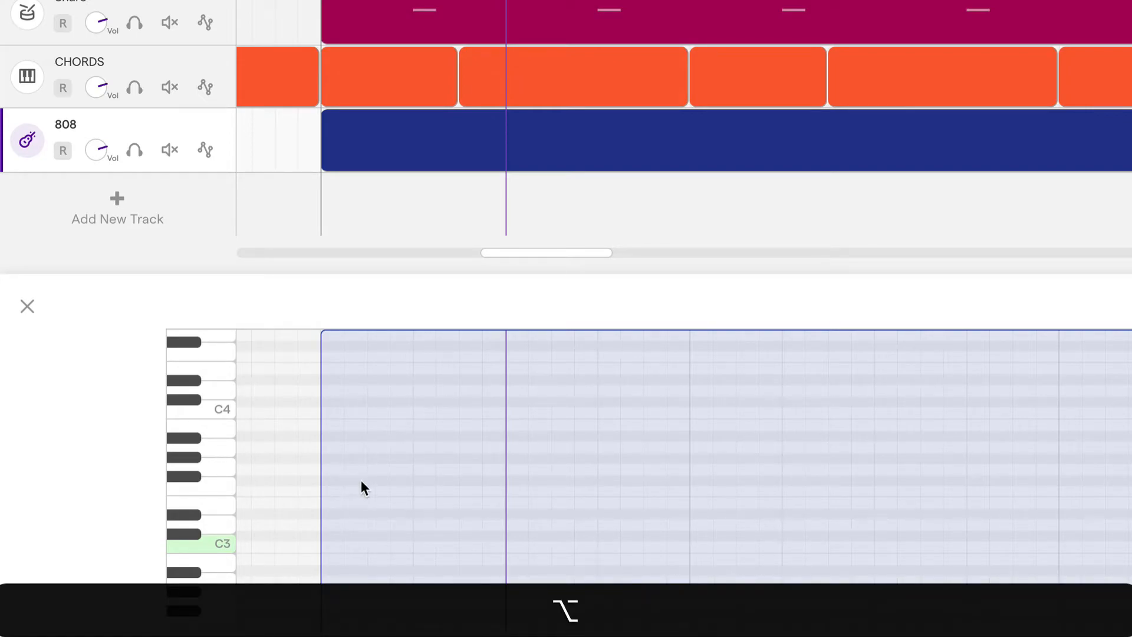
{"action": "key", "text": "alt"}
{"action": "left_click", "coordinate": [330, 447]}
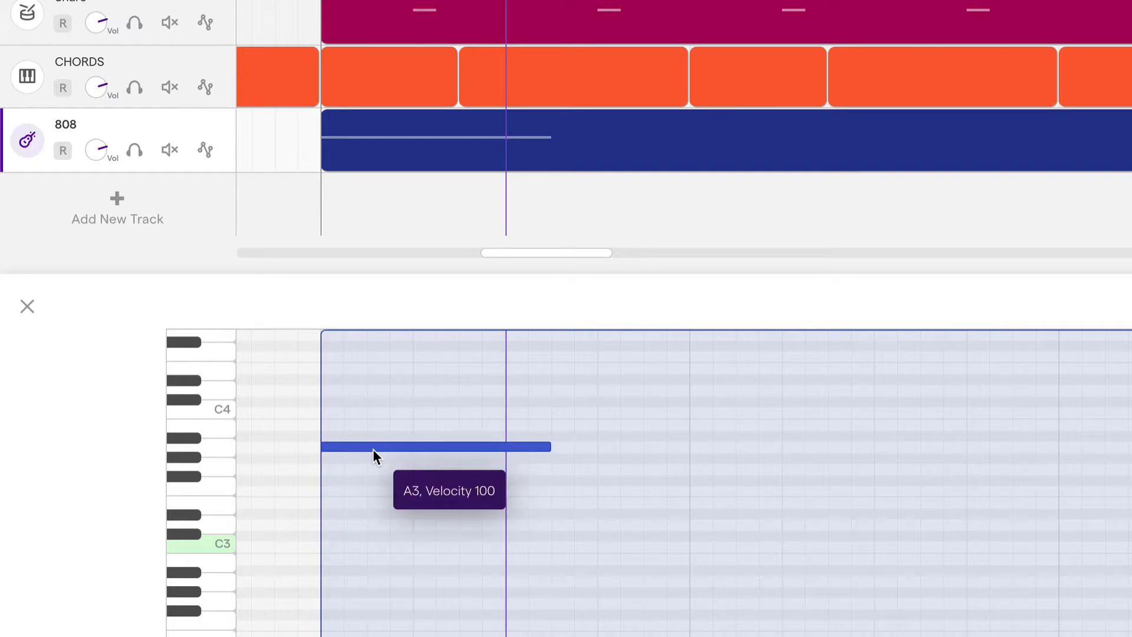
{"action": "left_click", "coordinate": [373, 448]}
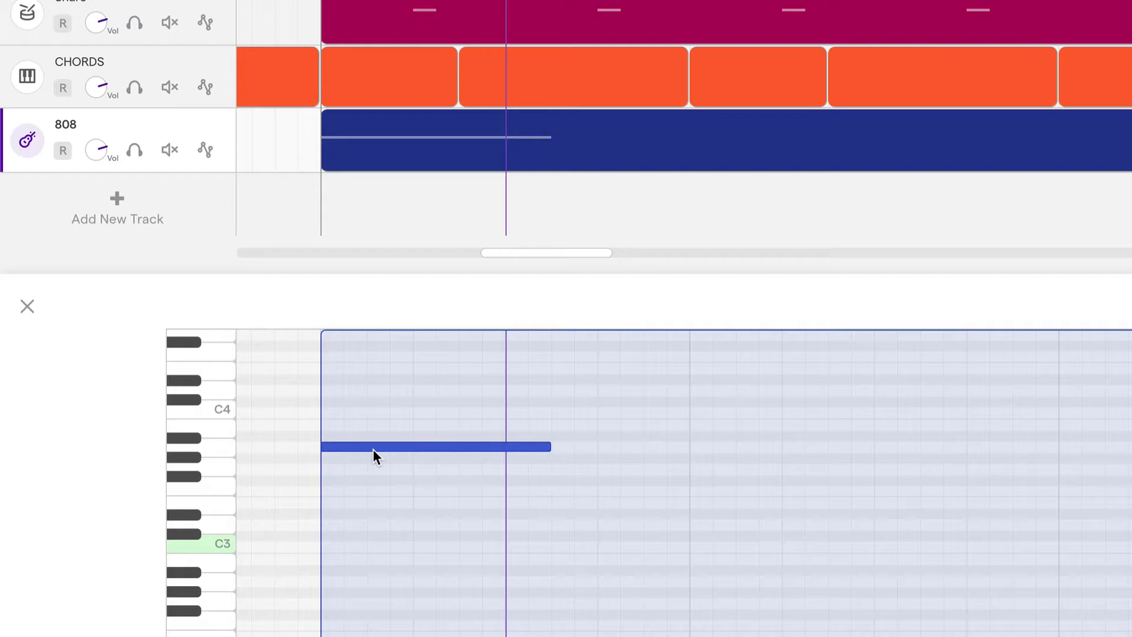
{"action": "left_click", "coordinate": [372, 448]}
Raise the 808 region's A3 note octave by octave to A5, auditioning it at the higher pitches
{"action": "scroll", "coordinate": [372, 448], "scroll_direction": "up", "scroll_amount": 3}
{"action": "left_click_drag", "start_coordinate": [367, 526], "coordinate": [843, 392]}
{"action": "scroll", "coordinate": [876, 423], "scroll_direction": "right", "scroll_amount": 2}
{"action": "left_click", "coordinate": [444, 389]}
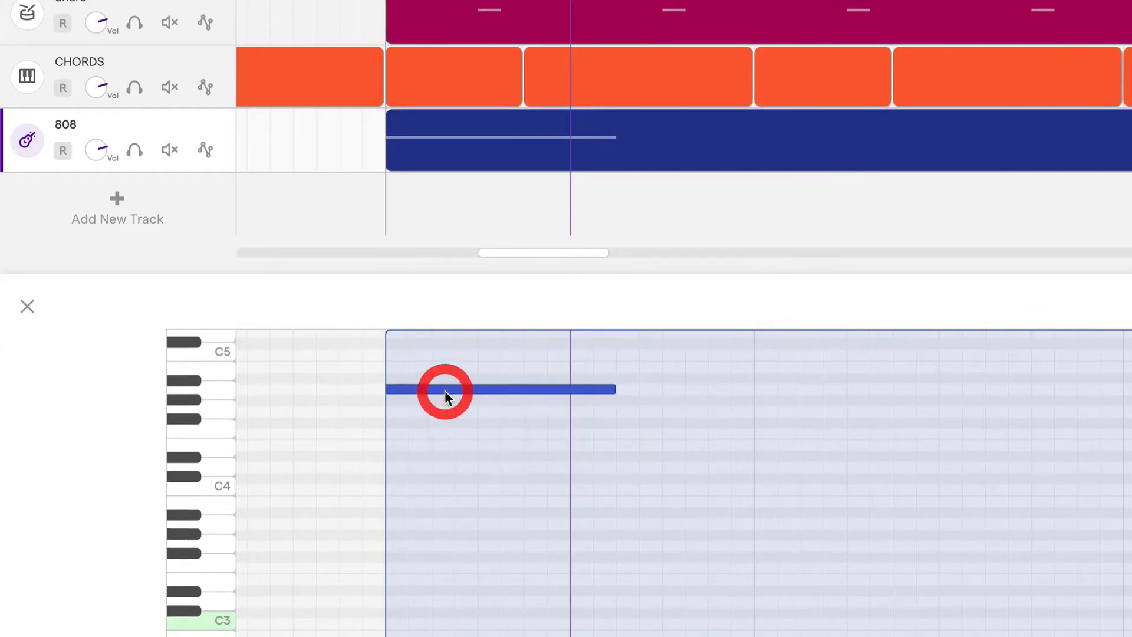
{"action": "scroll", "coordinate": [444, 391], "scroll_direction": "up", "scroll_amount": 3}
{"action": "left_click_drag", "start_coordinate": [460, 563], "coordinate": [478, 434]}
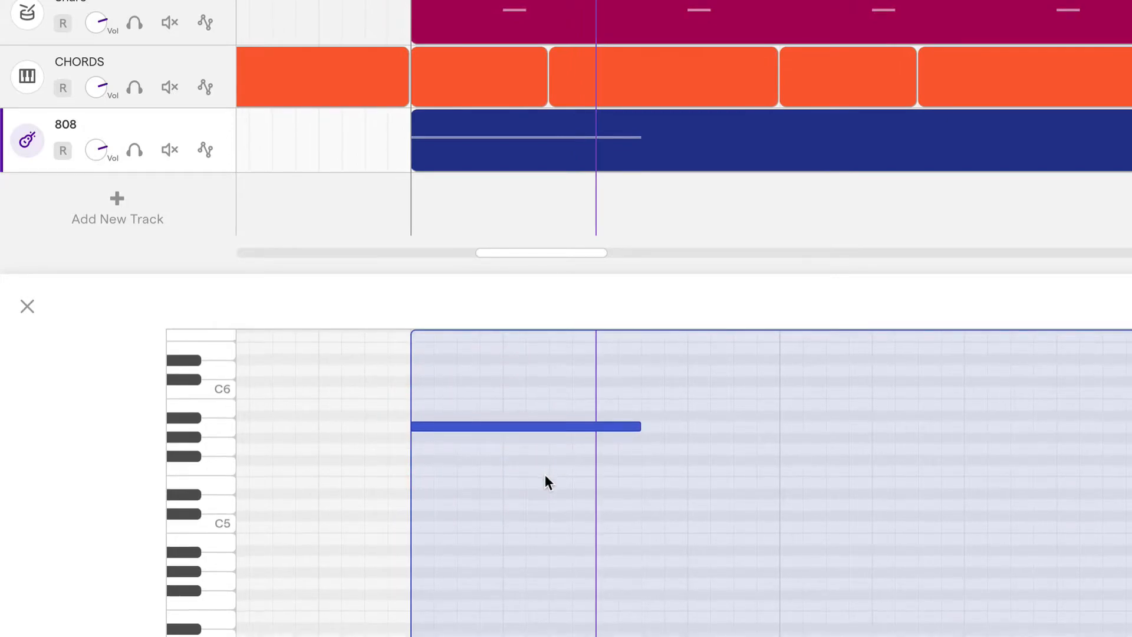
{"action": "scroll", "coordinate": [545, 475], "scroll_direction": "down", "scroll_amount": 2}
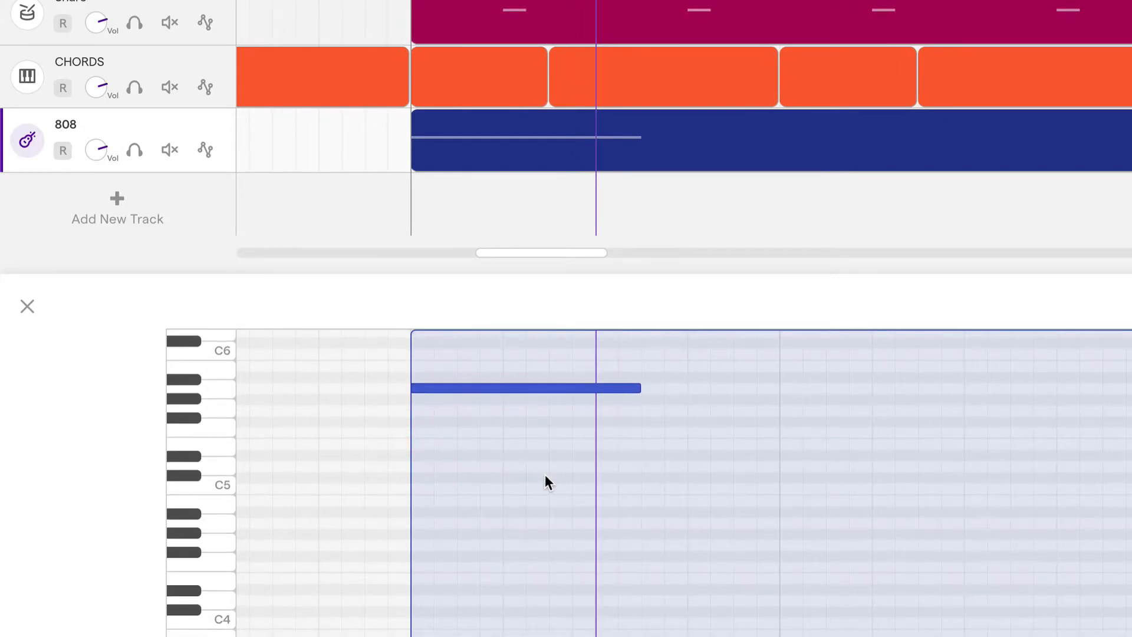
{"action": "left_click", "coordinate": [522, 388]}
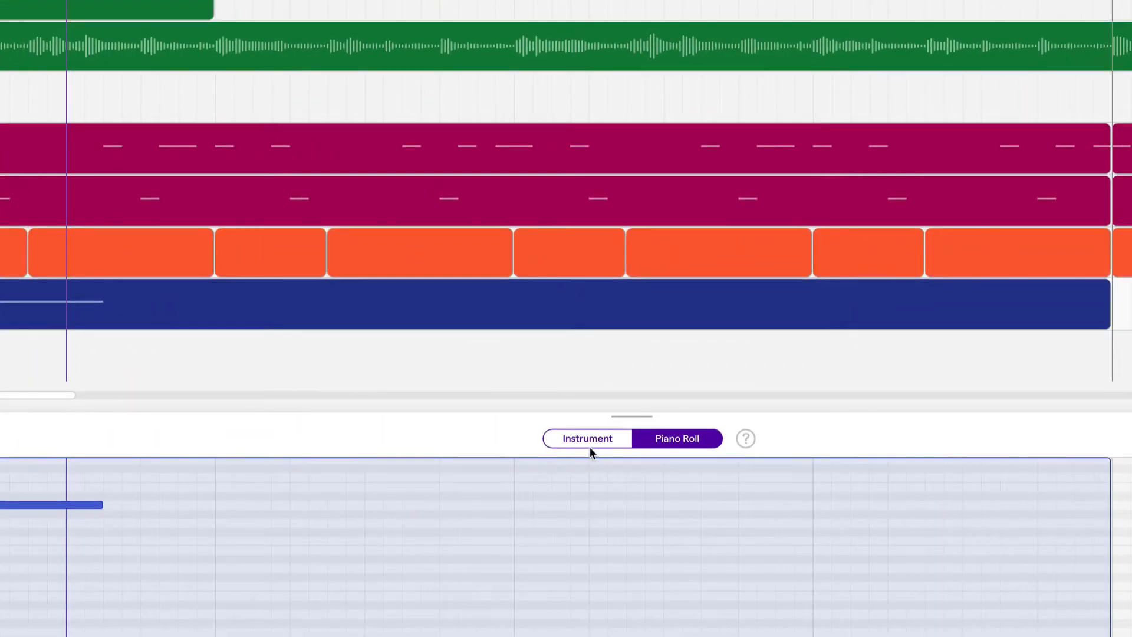
Open the 808 track's instrument presets, preview 808 Punch Tape Octave for comparison and close the presets
{"action": "left_click", "coordinate": [593, 446]}
{"action": "left_click", "coordinate": [601, 444]}
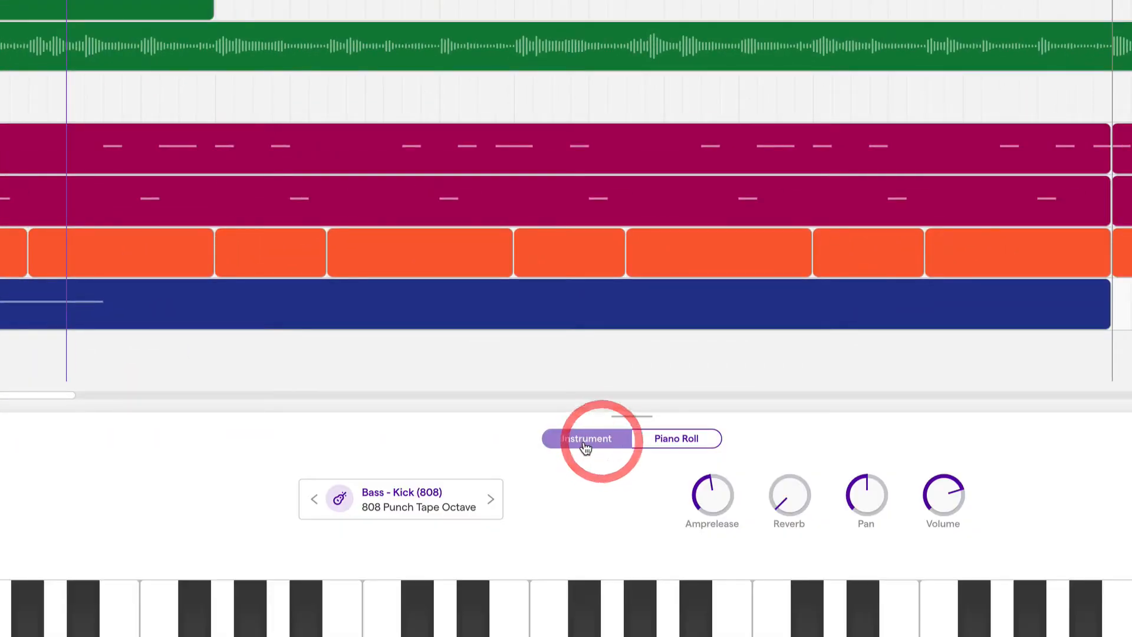
{"action": "left_click", "coordinate": [396, 499]}
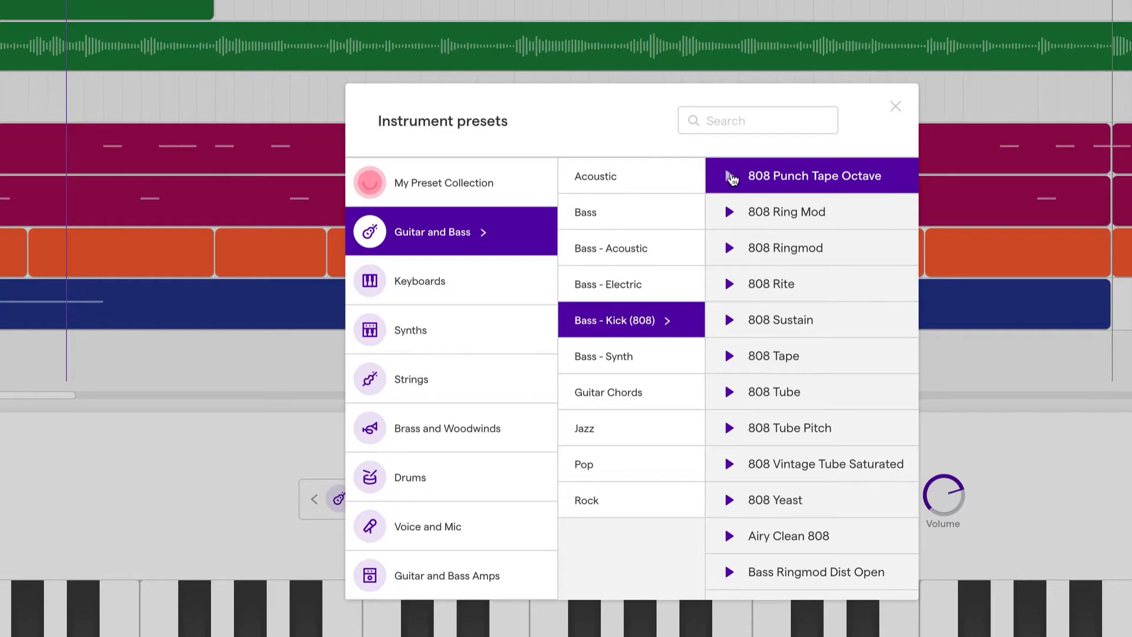
{"action": "left_click", "coordinate": [731, 178]}
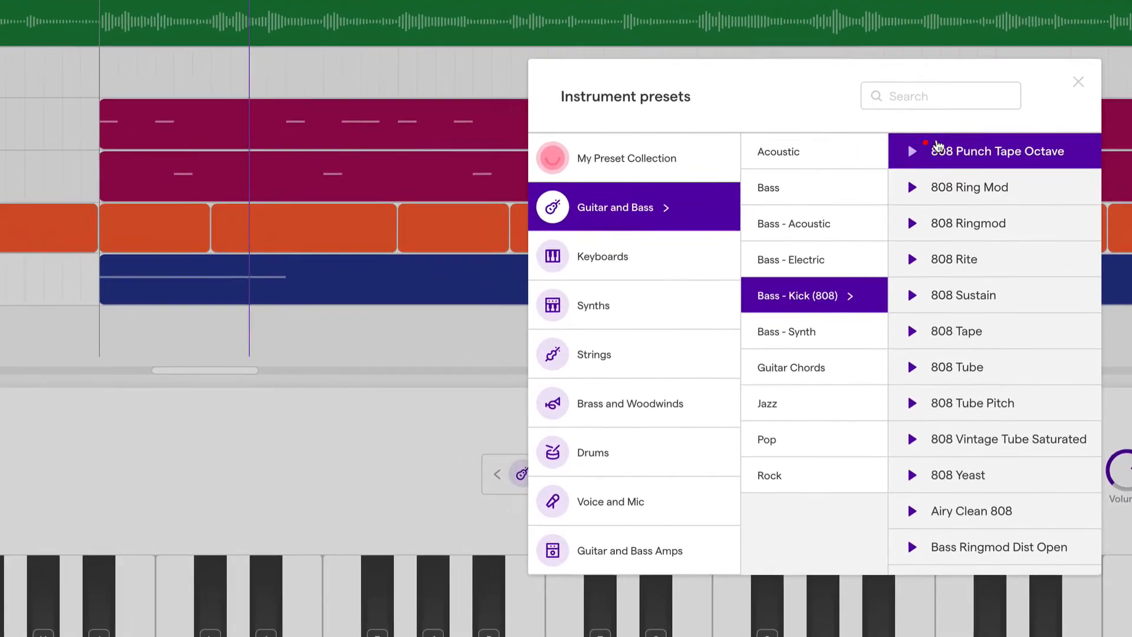
{"action": "left_click", "coordinate": [729, 177]}
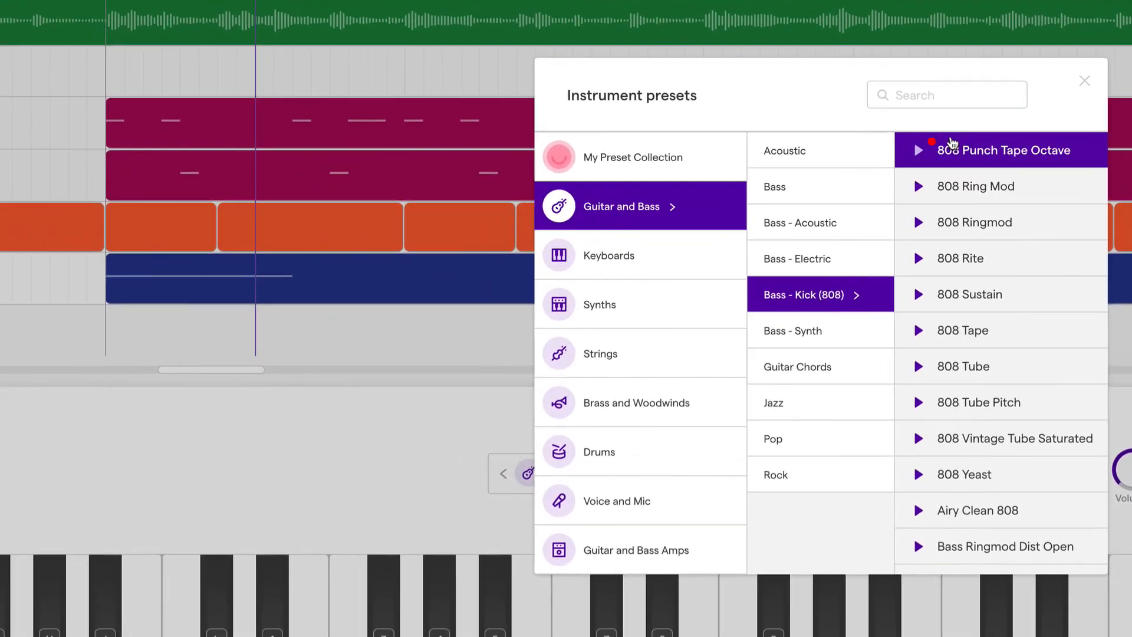
{"action": "left_click", "coordinate": [1084, 81]}
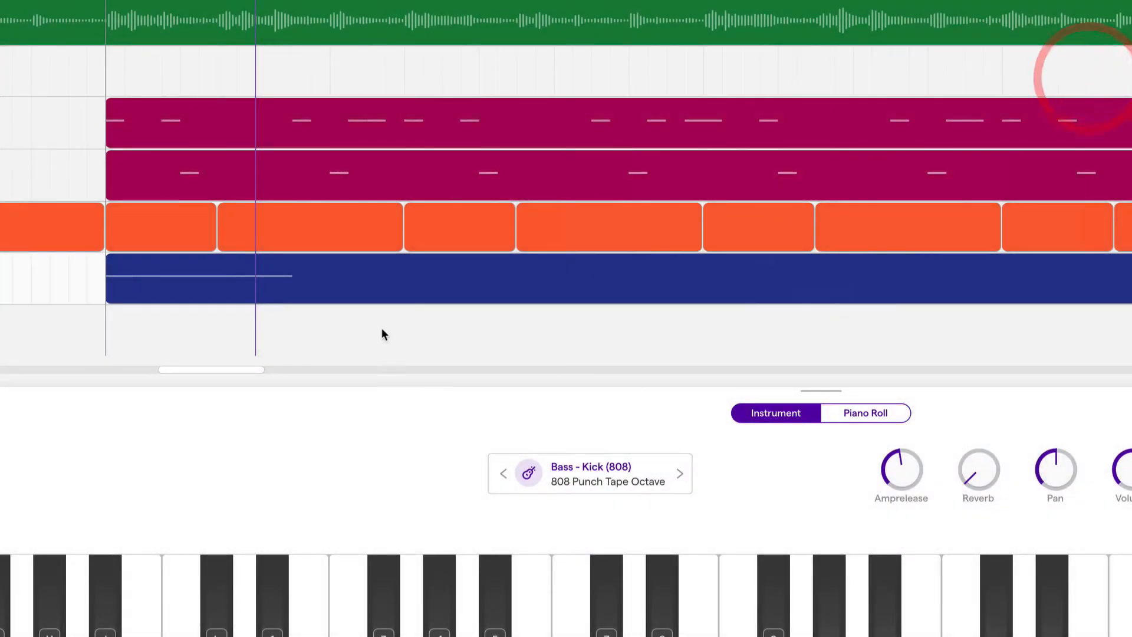
Return to the 808 region's notes, audition the A5 note and lower it octave by octave to A2
{"action": "left_click", "coordinate": [878, 412]}
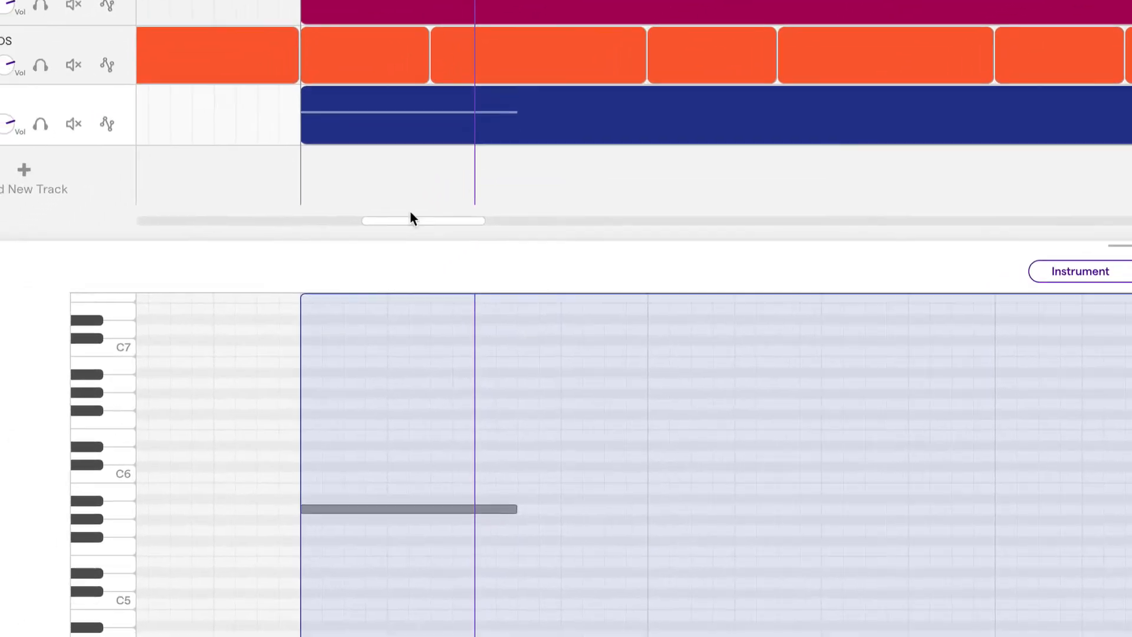
{"action": "left_click", "coordinate": [413, 509]}
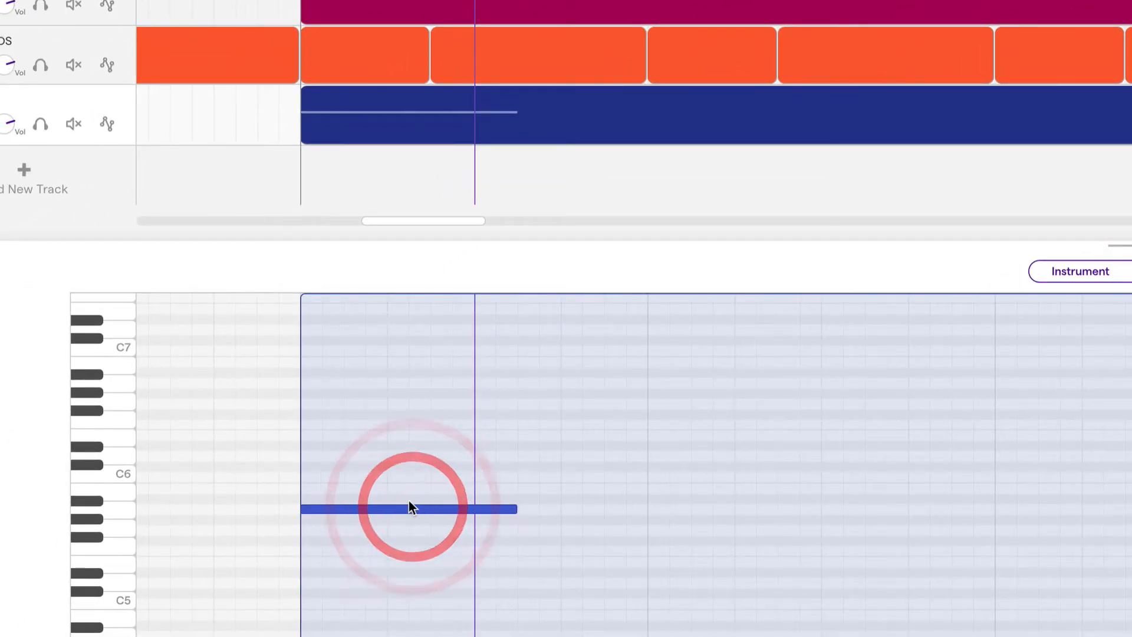
{"action": "scroll", "coordinate": [409, 505], "scroll_direction": "down", "scroll_amount": 5}
{"action": "left_click_drag", "start_coordinate": [381, 362], "coordinate": [373, 599]}
{"action": "scroll", "coordinate": [419, 509], "scroll_direction": "down", "scroll_amount": 3}
{"action": "left_click_drag", "start_coordinate": [380, 498], "coordinate": [381, 490]}
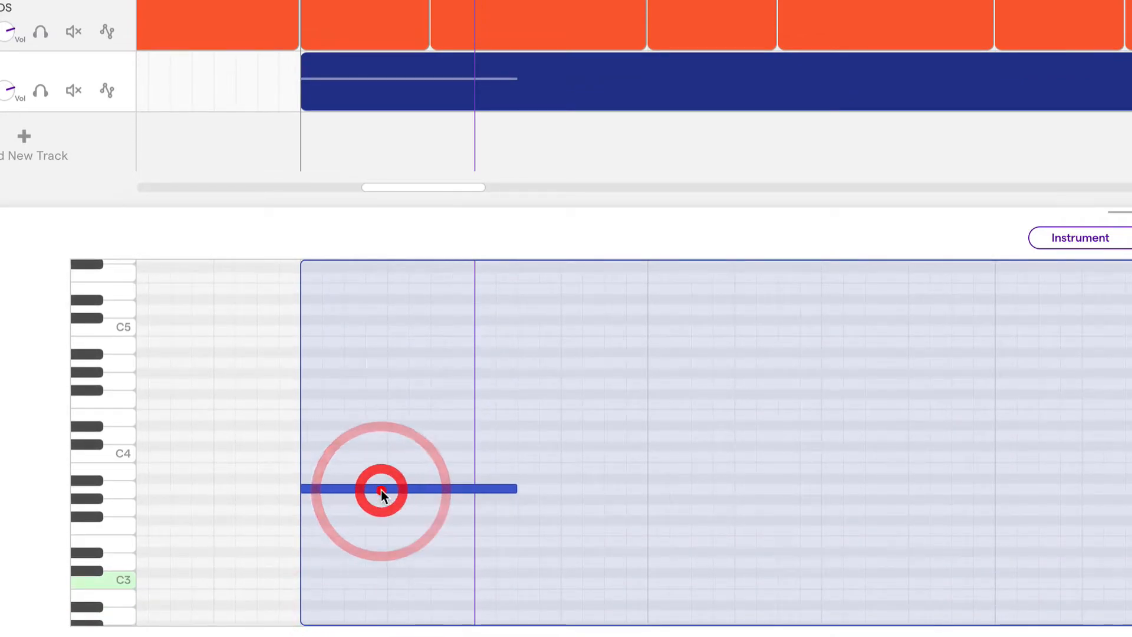
{"action": "scroll", "coordinate": [382, 490], "scroll_direction": "down", "scroll_amount": 5}
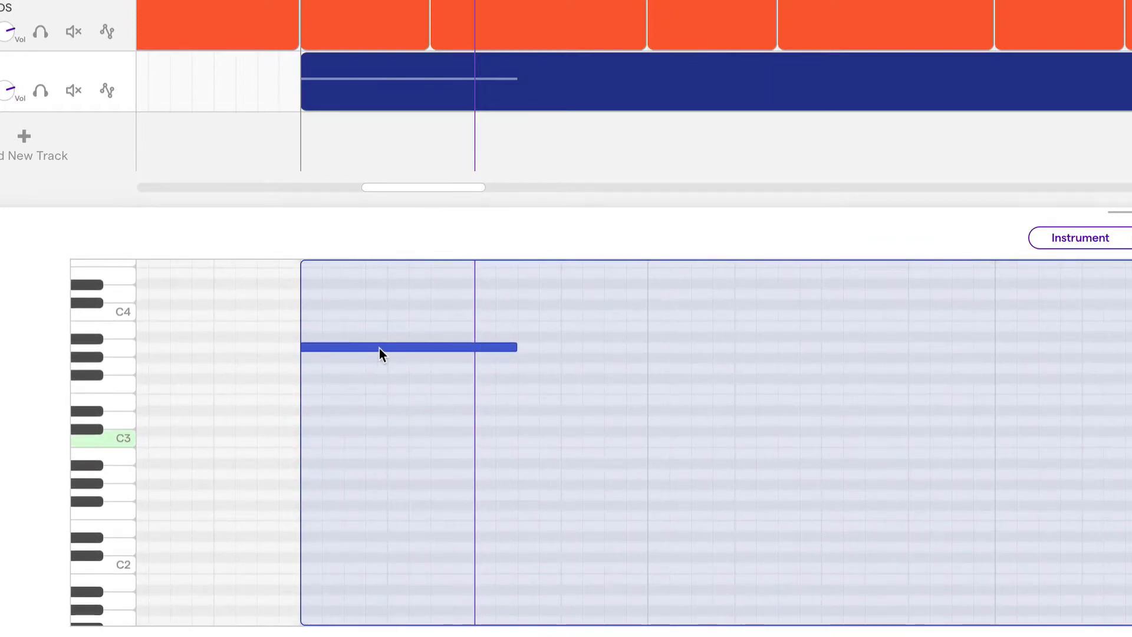
{"action": "left_click_drag", "start_coordinate": [379, 348], "coordinate": [379, 473]}
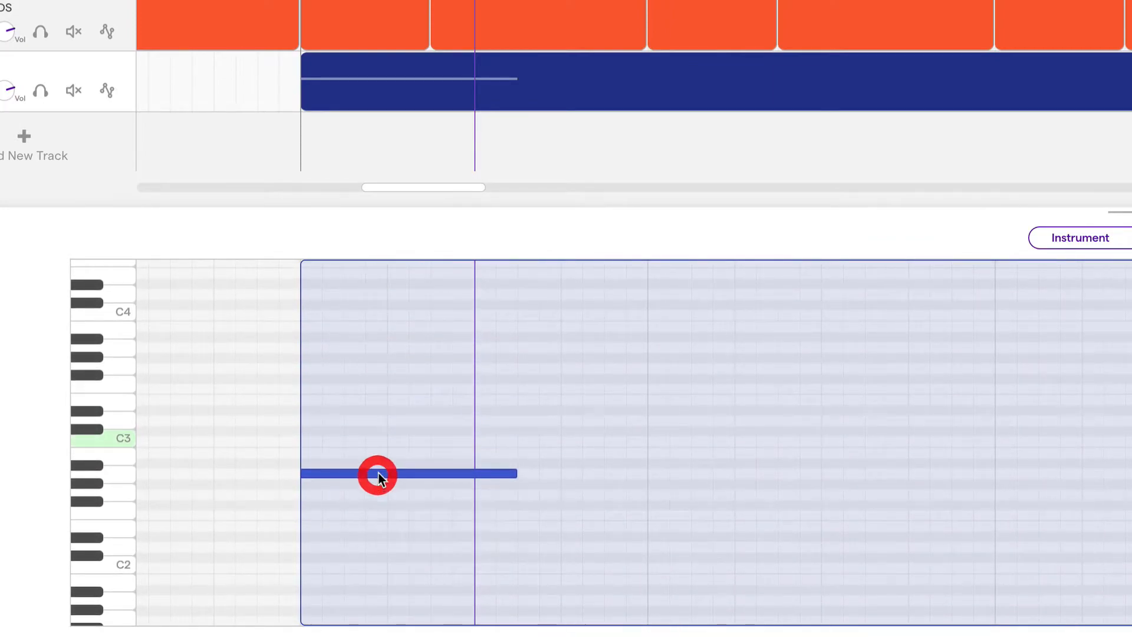
Audition the 808 region's A2 note, then preview the 808 Punch Tape Octave preset as a pitch reference and close the presets
{"action": "left_click", "coordinate": [378, 473]}
{"action": "left_click", "coordinate": [378, 473]}
{"action": "left_click", "coordinate": [628, 379]}
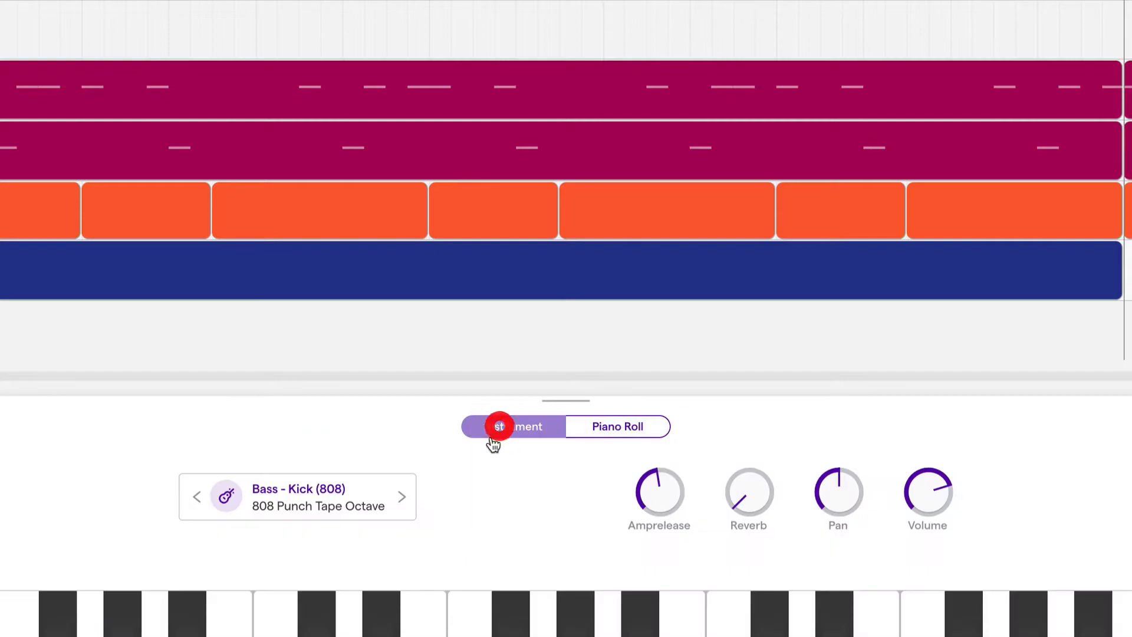
{"action": "left_click", "coordinate": [441, 436]}
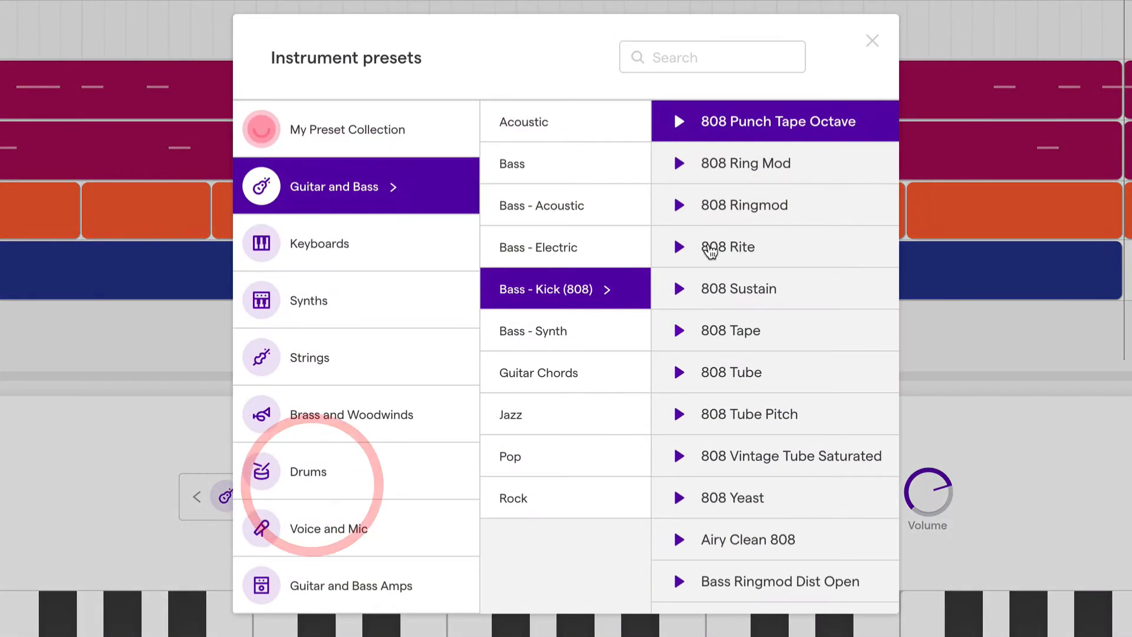
{"action": "left_click", "coordinate": [678, 122]}
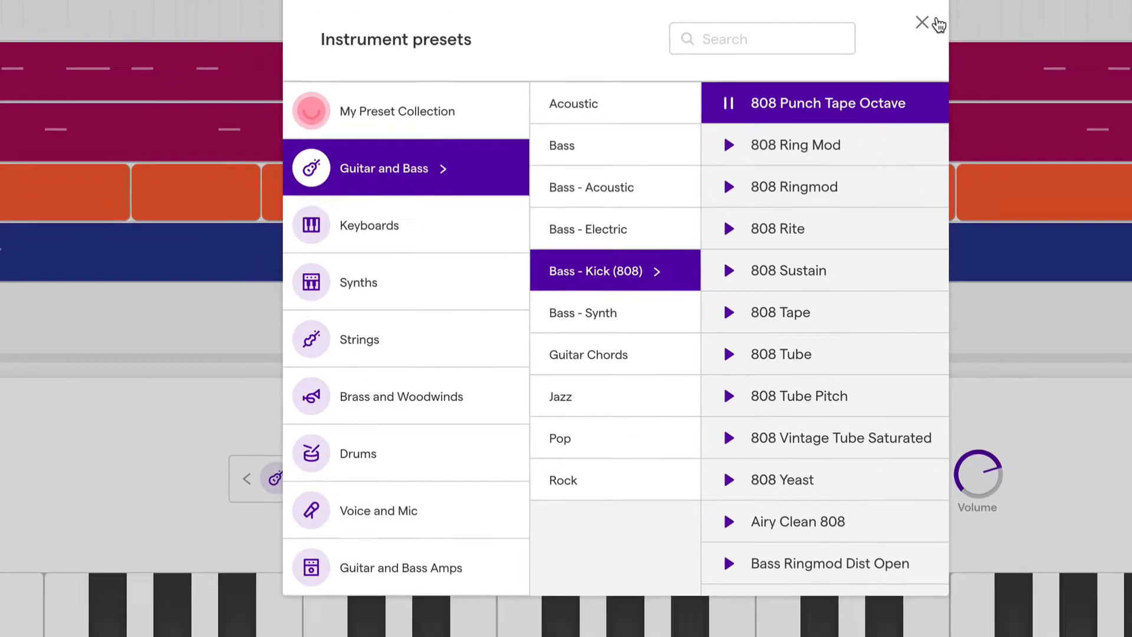
{"action": "left_click", "coordinate": [872, 41]}
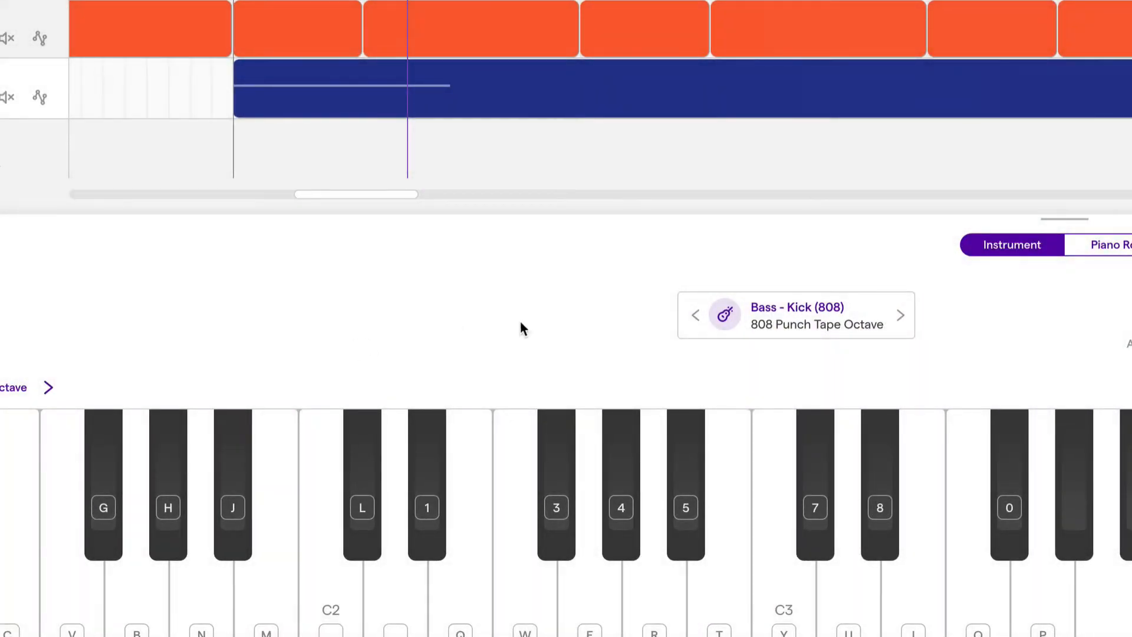
Return to the 808 region's notes, audition the A2 note and lower it one octave to A1
{"action": "left_click", "coordinate": [1102, 244]}
{"action": "scroll", "coordinate": [285, 405], "scroll_direction": "down", "scroll_amount": 3}
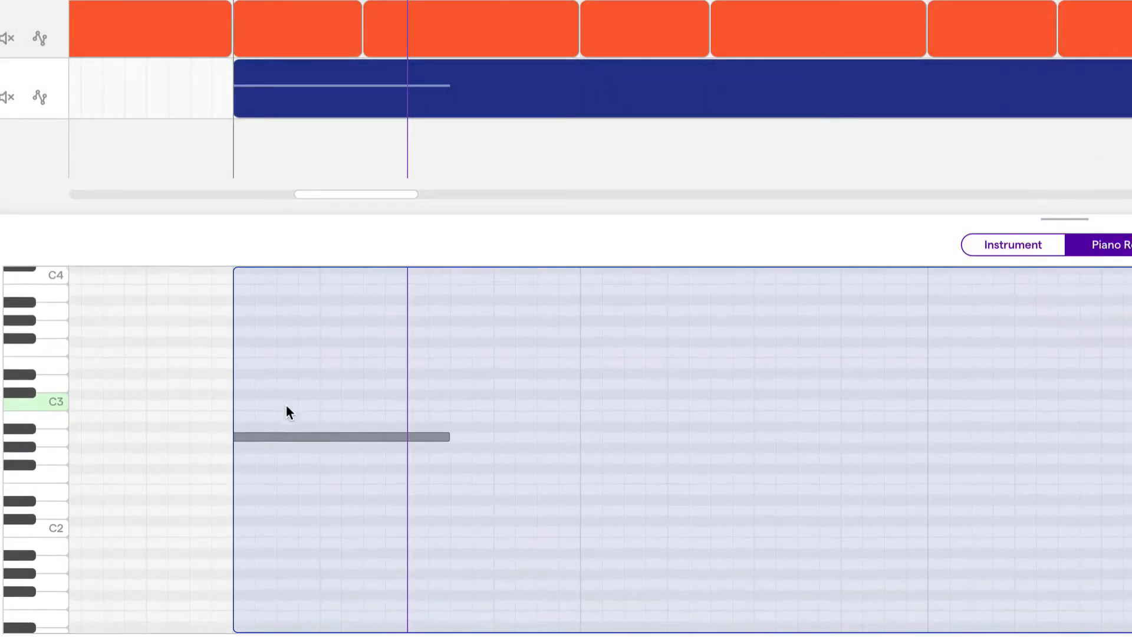
{"action": "left_click", "coordinate": [288, 382]}
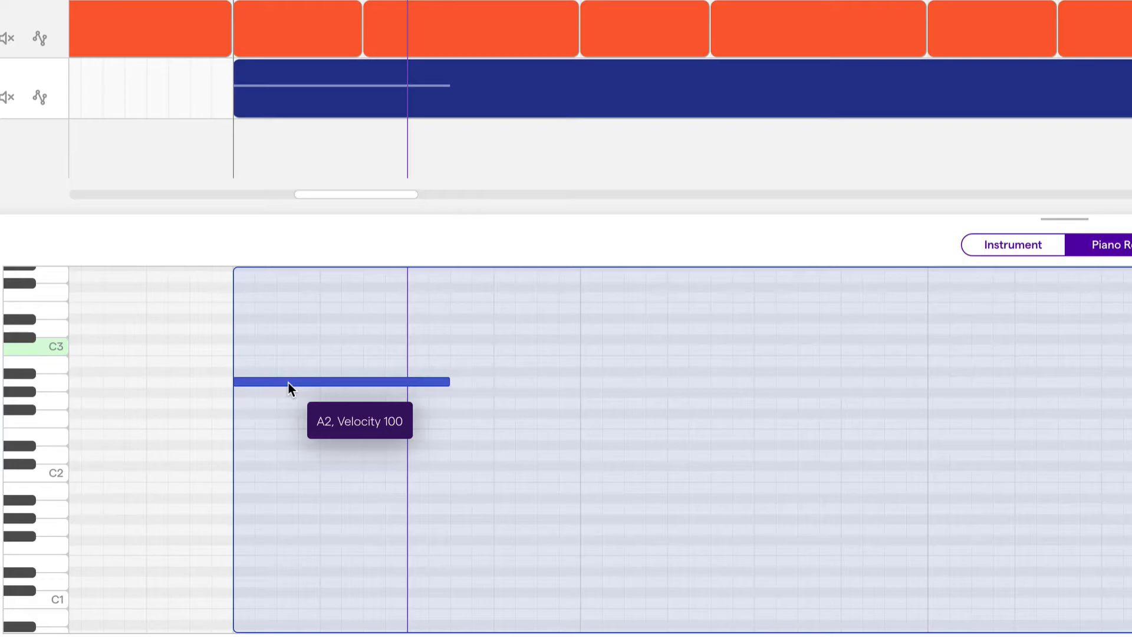
{"action": "left_click", "coordinate": [289, 383]}
{"action": "left_click", "coordinate": [289, 383]}
{"action": "left_click_drag", "start_coordinate": [288, 384], "coordinate": [297, 514]}
{"action": "left_click", "coordinate": [296, 508]}
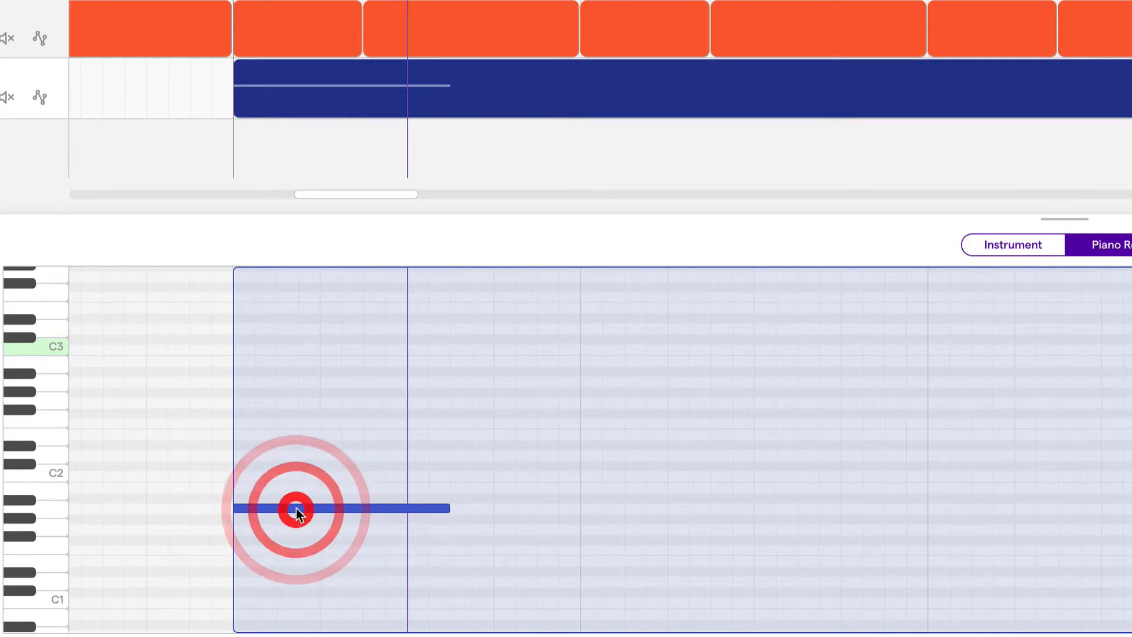
Lower the 808 region's A1 note octave by octave to A-1 to hear the lowest pitches
{"action": "scroll", "coordinate": [302, 500], "scroll_direction": "down", "scroll_amount": 2}
{"action": "scroll", "coordinate": [302, 497], "scroll_direction": "down", "scroll_amount": 2}
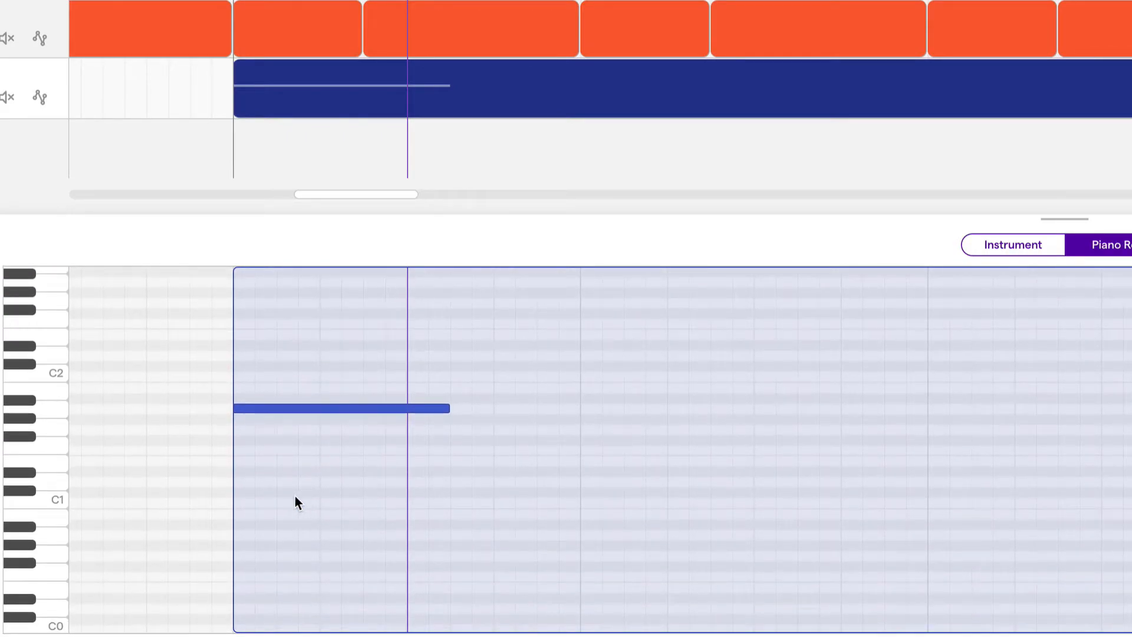
{"action": "scroll", "coordinate": [308, 492], "scroll_direction": "down", "scroll_amount": 2}
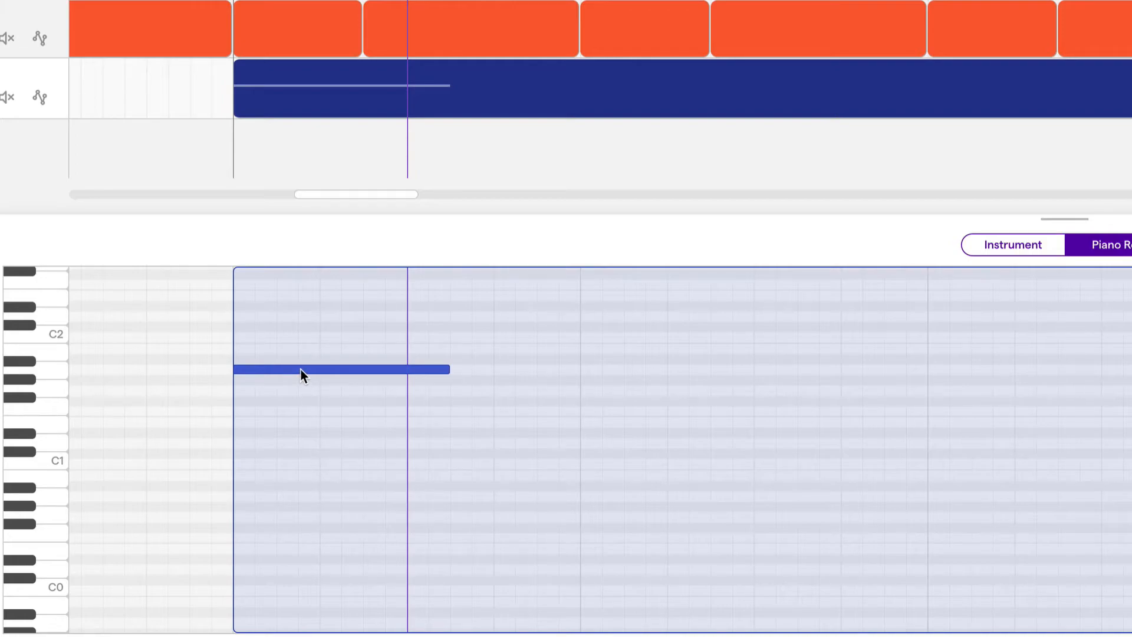
{"action": "left_click_drag", "start_coordinate": [301, 369], "coordinate": [293, 496]}
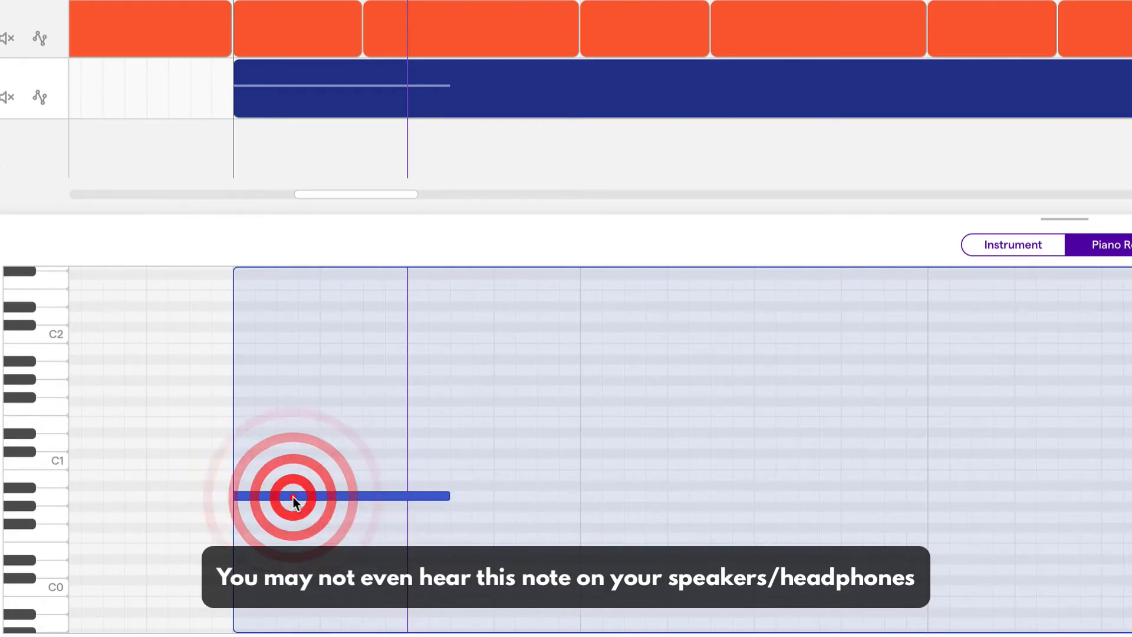
{"action": "scroll", "coordinate": [292, 497], "scroll_direction": "down", "scroll_amount": 3}
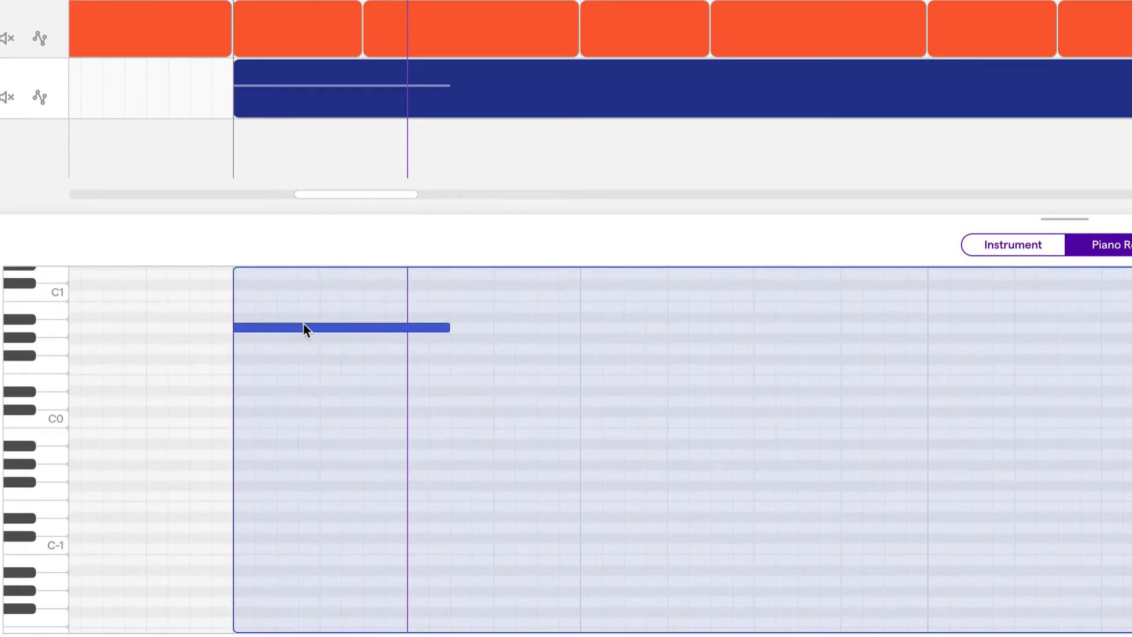
{"action": "left_click_drag", "start_coordinate": [303, 327], "coordinate": [296, 453]}
Raise the 808 region's lowered note back up in octaves to A2
{"action": "scroll", "coordinate": [292, 463], "scroll_direction": "up", "scroll_amount": 1}
{"action": "scroll", "coordinate": [291, 465], "scroll_direction": "up", "scroll_amount": 3}
{"action": "left_click_drag", "start_coordinate": [292, 586], "coordinate": [294, 338]}
{"action": "scroll", "coordinate": [294, 348], "scroll_direction": "up", "scroll_amount": 4}
{"action": "scroll", "coordinate": [301, 486], "scroll_direction": "down", "scroll_amount": 1}
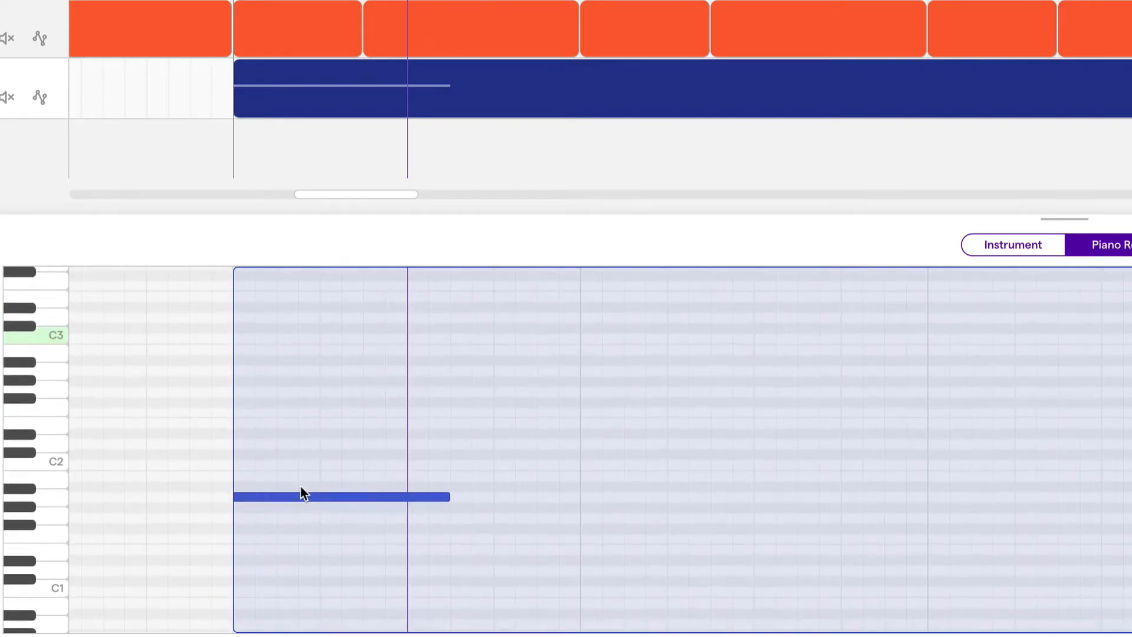
{"action": "left_click_drag", "start_coordinate": [282, 496], "coordinate": [290, 370]}
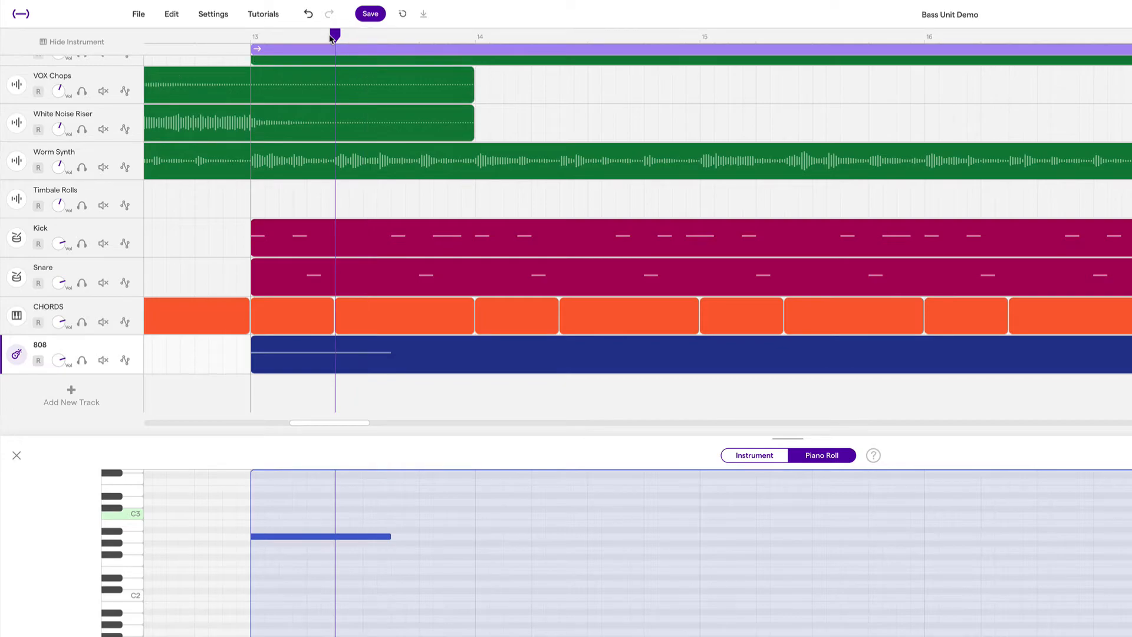
Shorten the 808's A2 note to three eighths of a bar so it ends where the second chord of bar 13 starts
{"action": "left_click", "coordinate": [333, 36]}
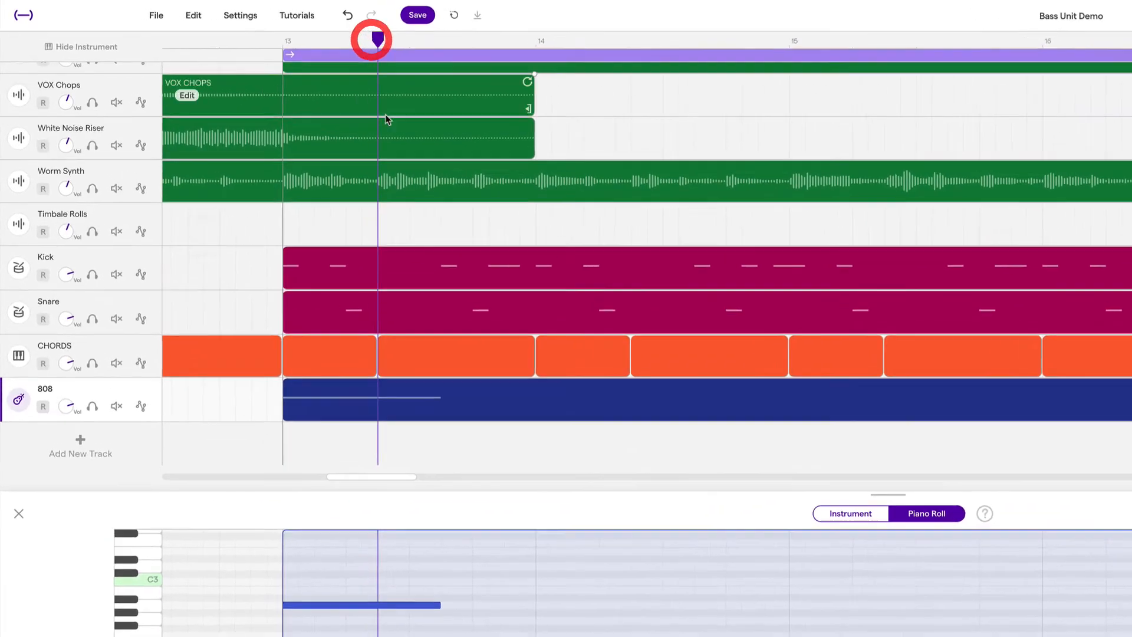
{"action": "mouse_move", "coordinate": [371, 319]}
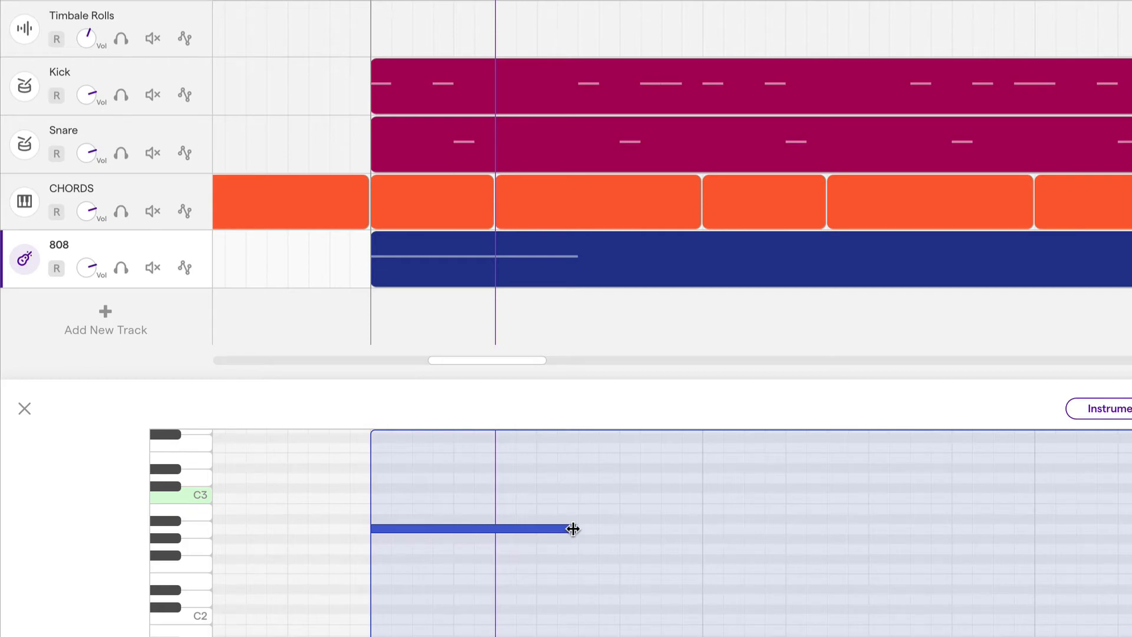
{"action": "left_click_drag", "start_coordinate": [573, 529], "coordinate": [499, 532]}
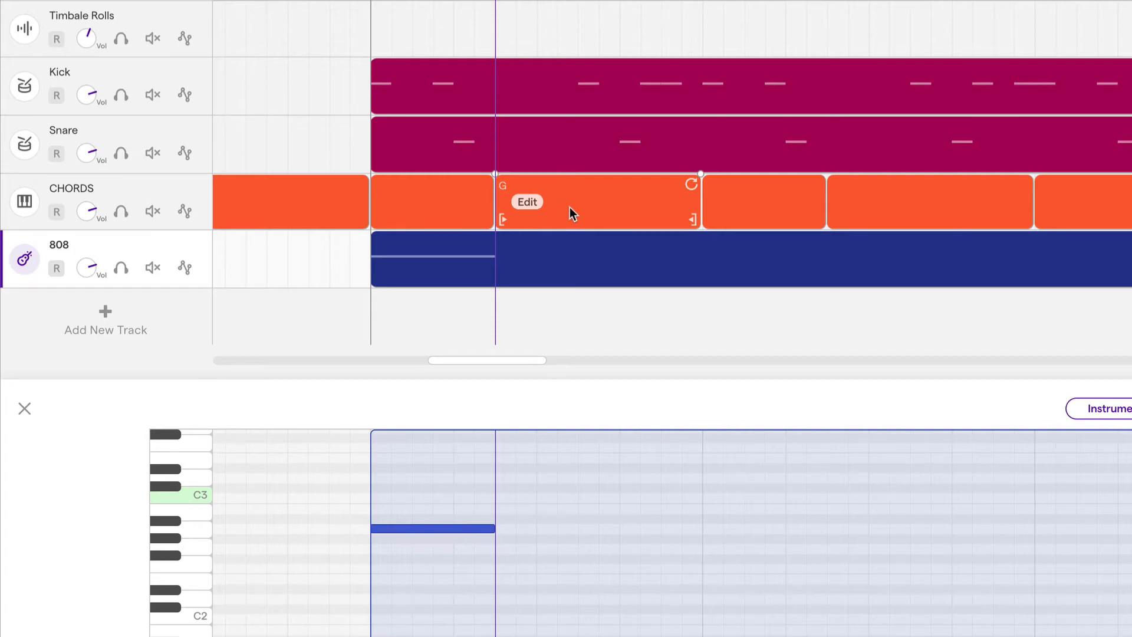
Add a G2 note under the G chord in bar 13 and extend it to the start of bar 14
{"action": "left_click", "coordinate": [518, 547], "text": "alt"}
{"action": "left_click_drag", "start_coordinate": [525, 550], "coordinate": [568, 550]}
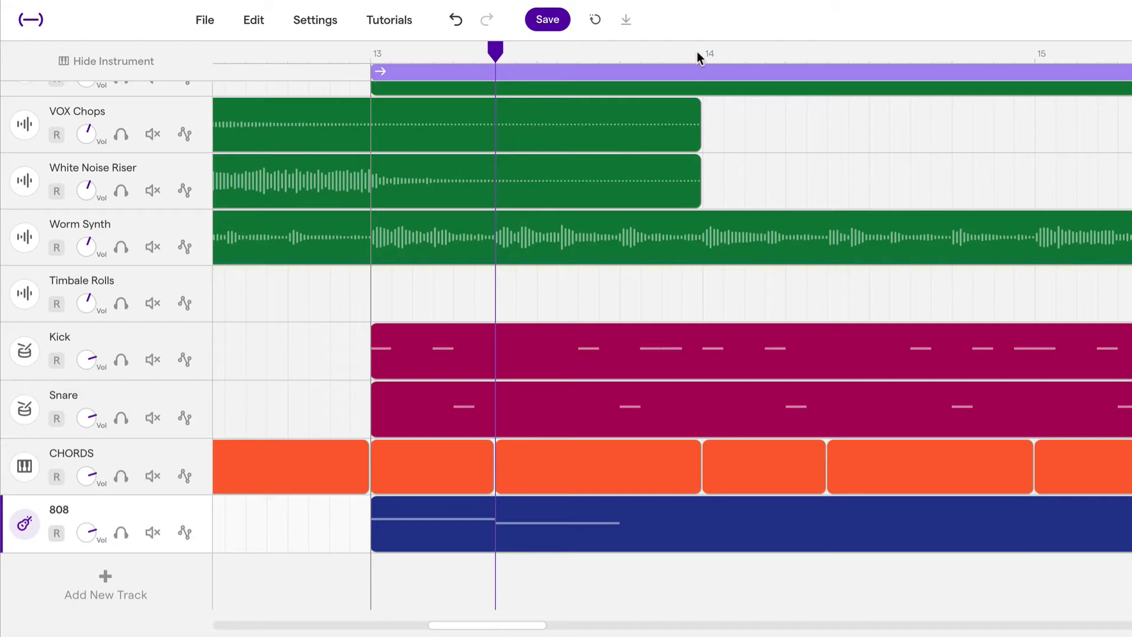
{"action": "left_click", "coordinate": [696, 52]}
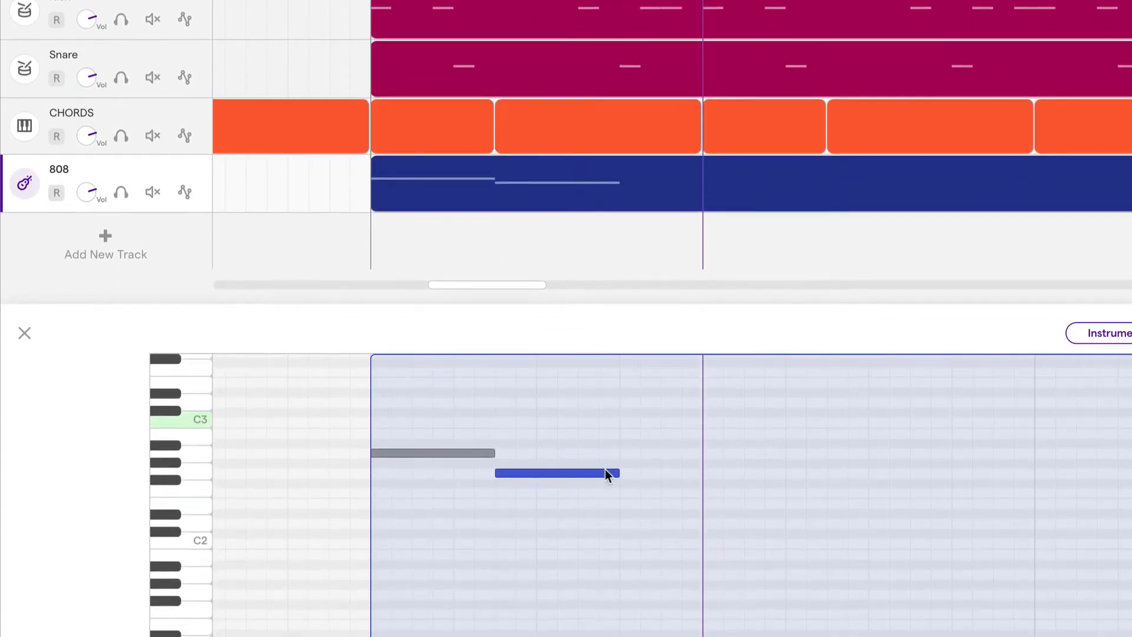
{"action": "left_click_drag", "start_coordinate": [615, 473], "coordinate": [702, 473]}
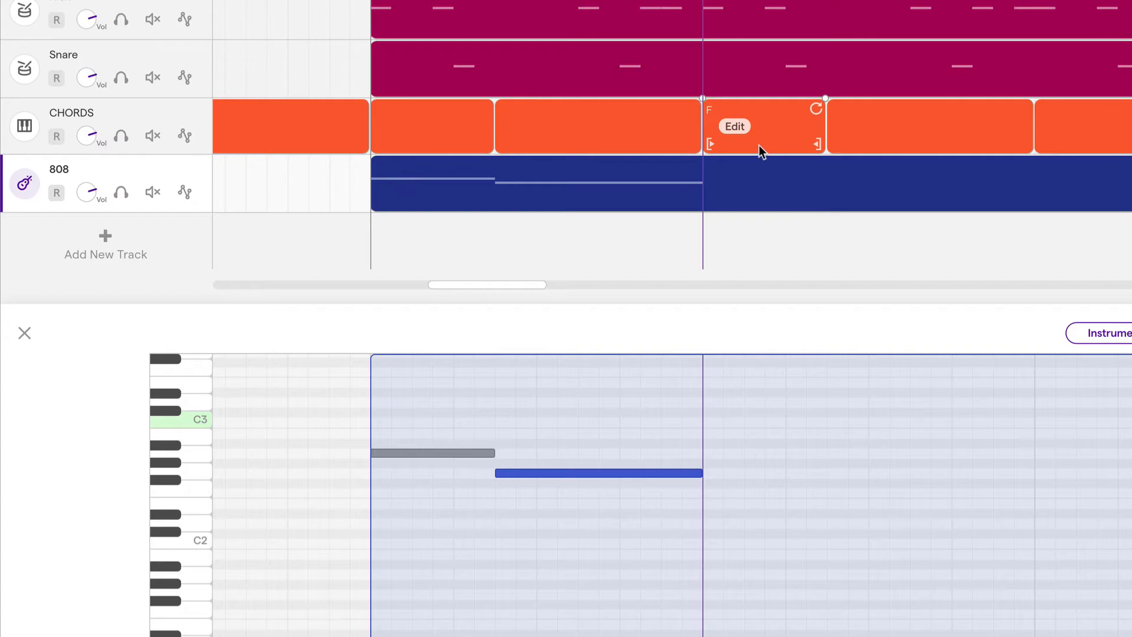
Add an F2 note at bar 14 and trim it to the end of the F chord
{"action": "left_click", "coordinate": [711, 491], "text": "alt"}
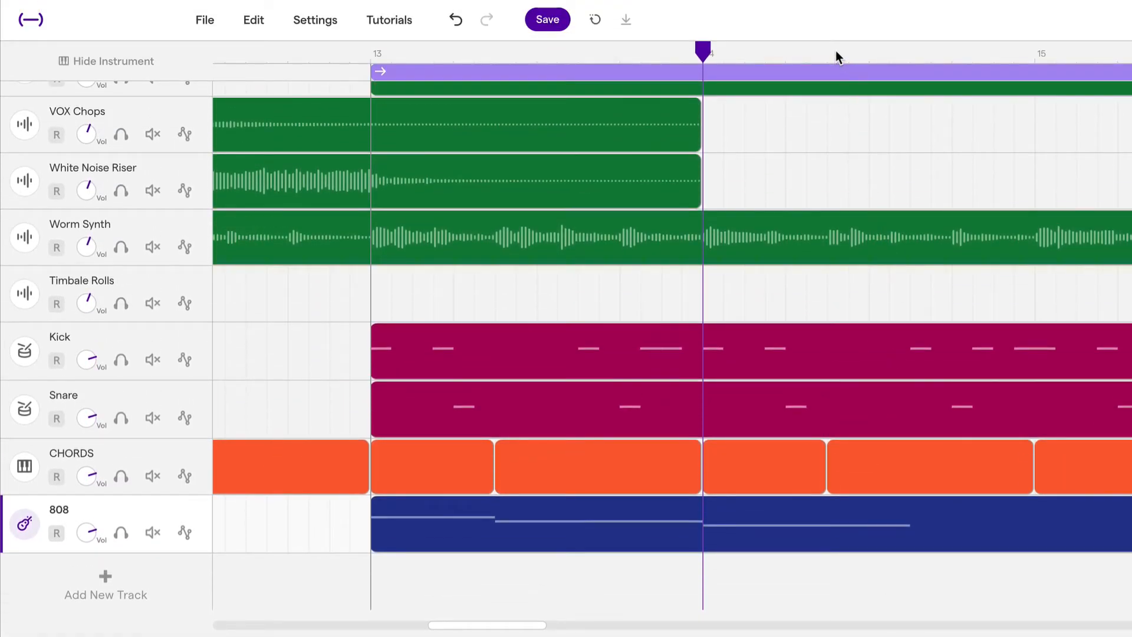
{"action": "left_click", "coordinate": [836, 51]}
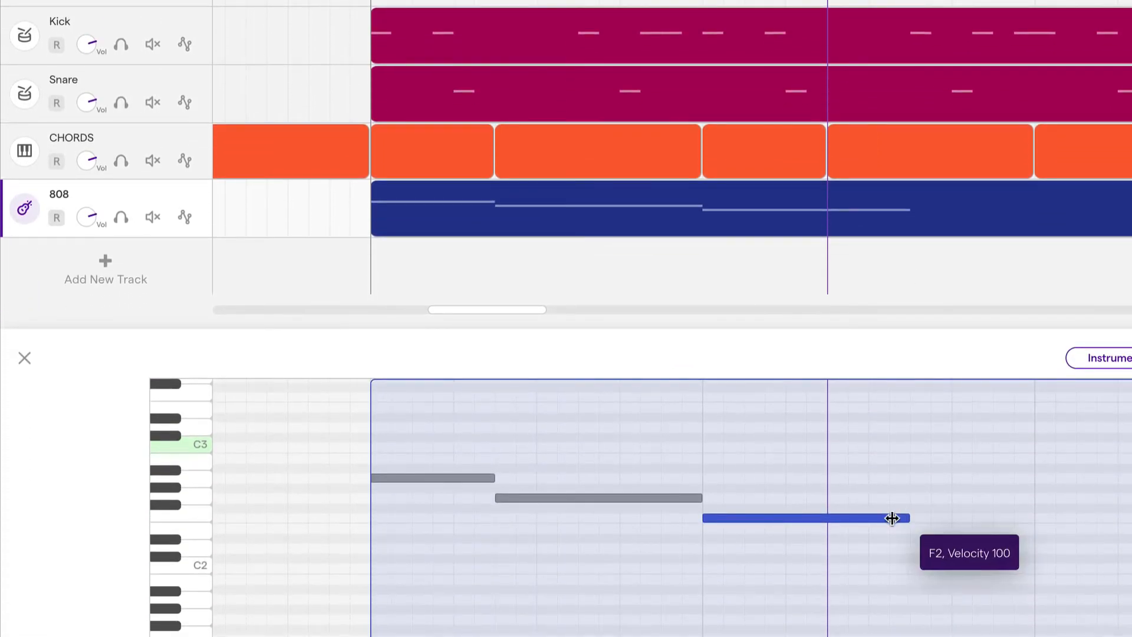
{"action": "left_click_drag", "start_coordinate": [892, 517], "coordinate": [825, 519]}
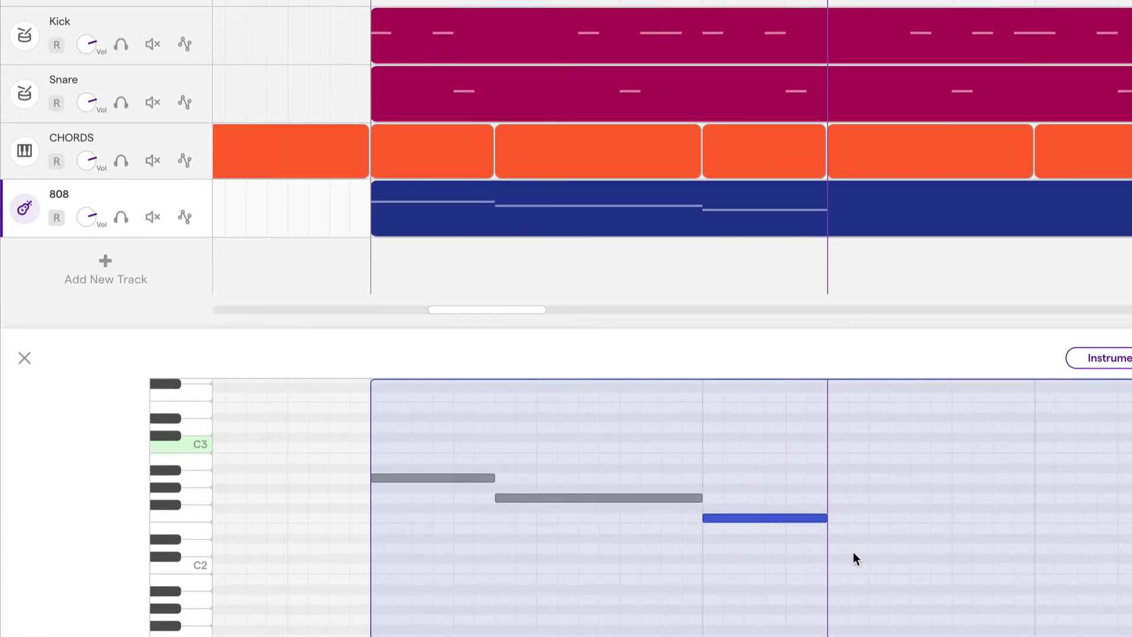
Add a C2 note under the C chord in bar 14, extend it to the start of bar 15 and audition it
{"action": "left_click", "coordinate": [834, 567], "text": "alt"}
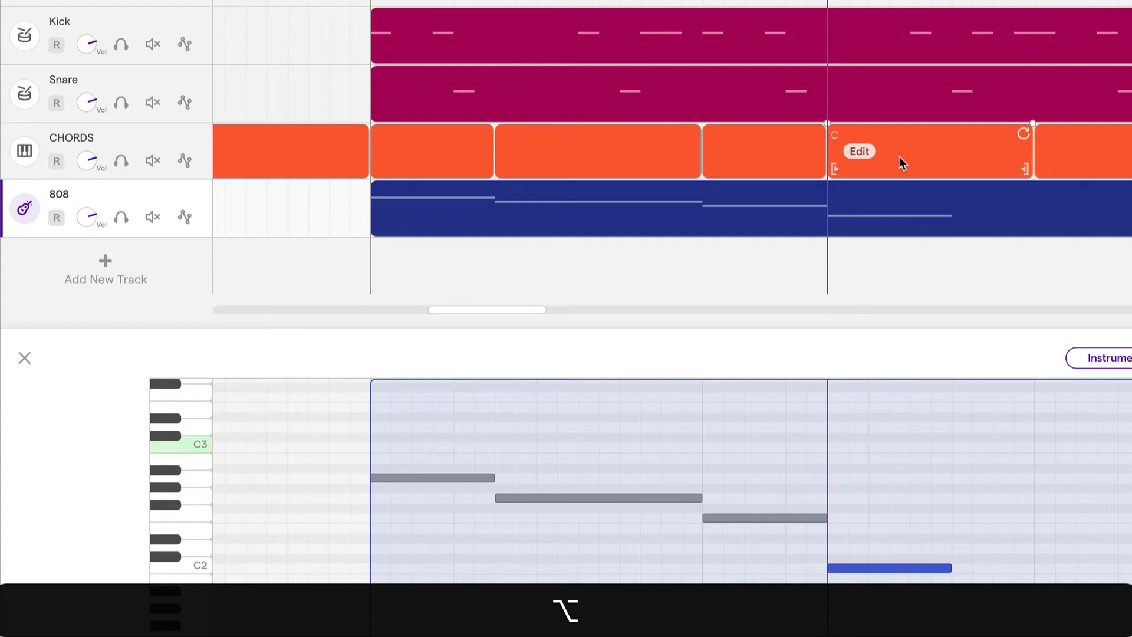
{"action": "left_click_drag", "start_coordinate": [950, 568], "coordinate": [1033, 570]}
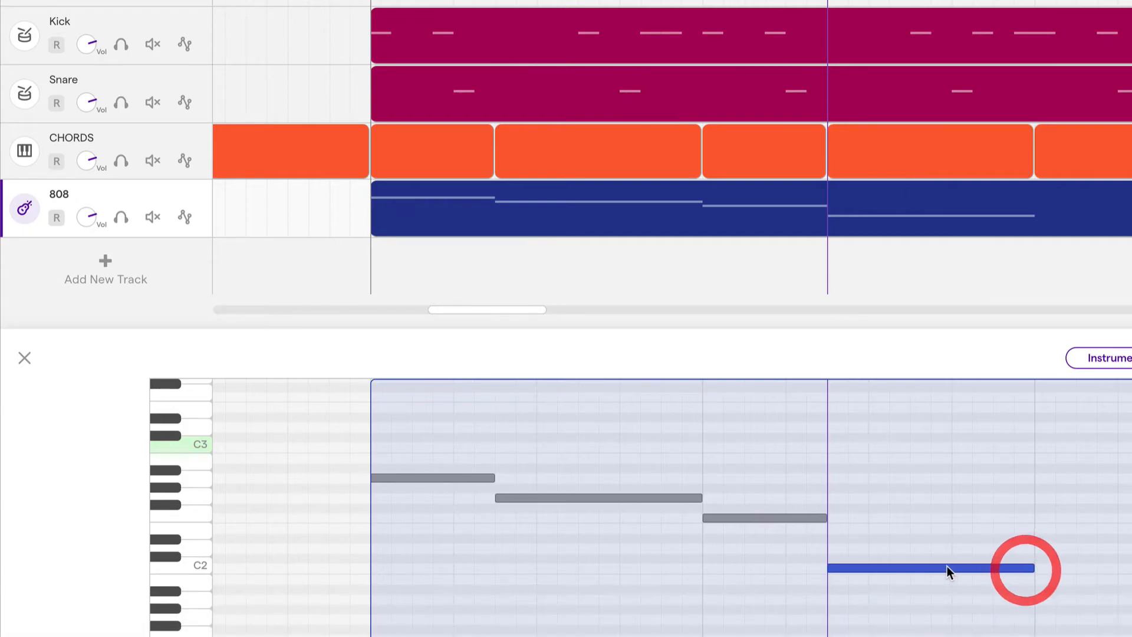
{"action": "mouse_move", "coordinate": [911, 564]}
{"action": "left_mouse_down"}
{"action": "mouse_move", "coordinate": [914, 443]}
{"action": "mouse_move", "coordinate": [896, 561]}
{"action": "mouse_move", "coordinate": [919, 577]}
{"action": "mouse_move", "coordinate": [911, 570]}
{"action": "left_mouse_up"}
{"action": "left_click", "coordinate": [913, 568]}
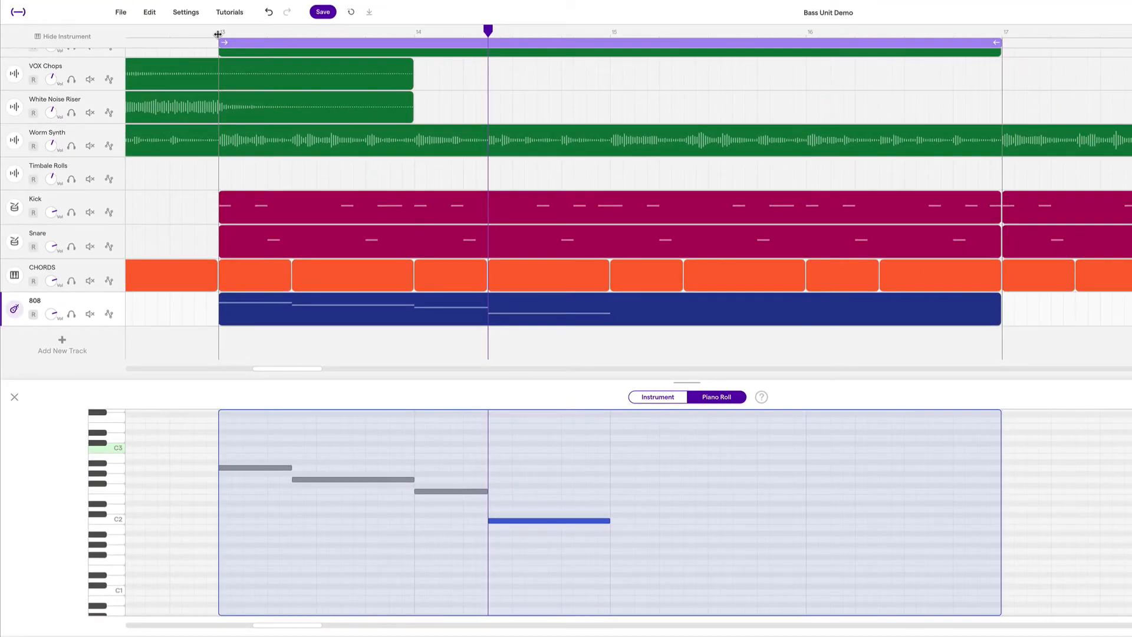
Solo the 808 track and play its four-note bassline from just before bar 13
{"action": "left_click", "coordinate": [207, 33]}
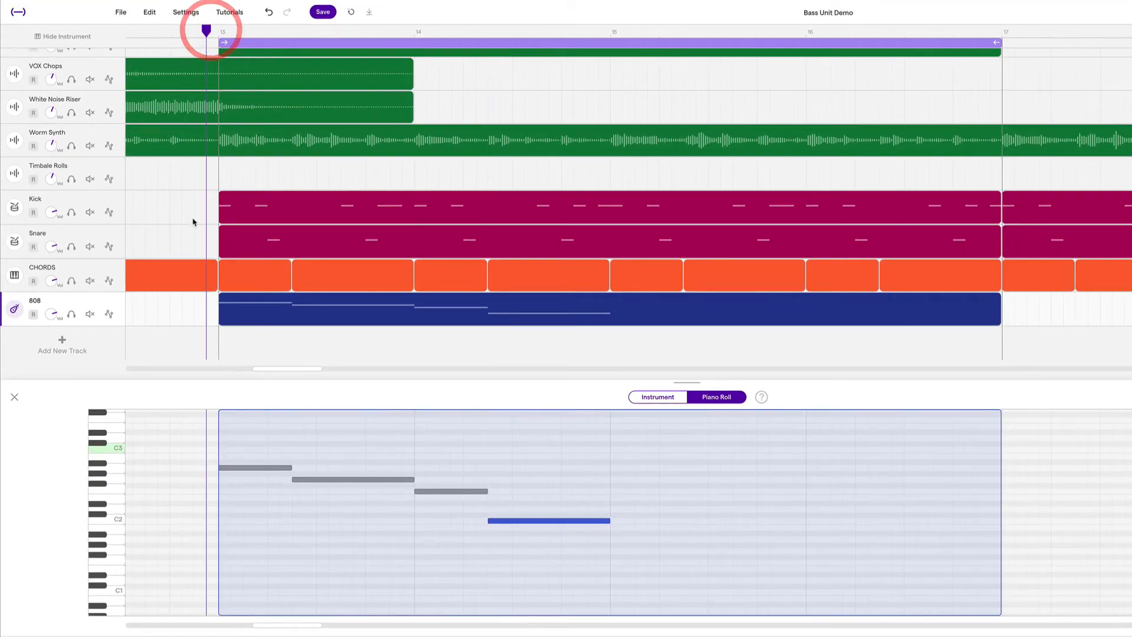
{"action": "left_click", "coordinate": [71, 314]}
{"action": "key", "text": "space"}
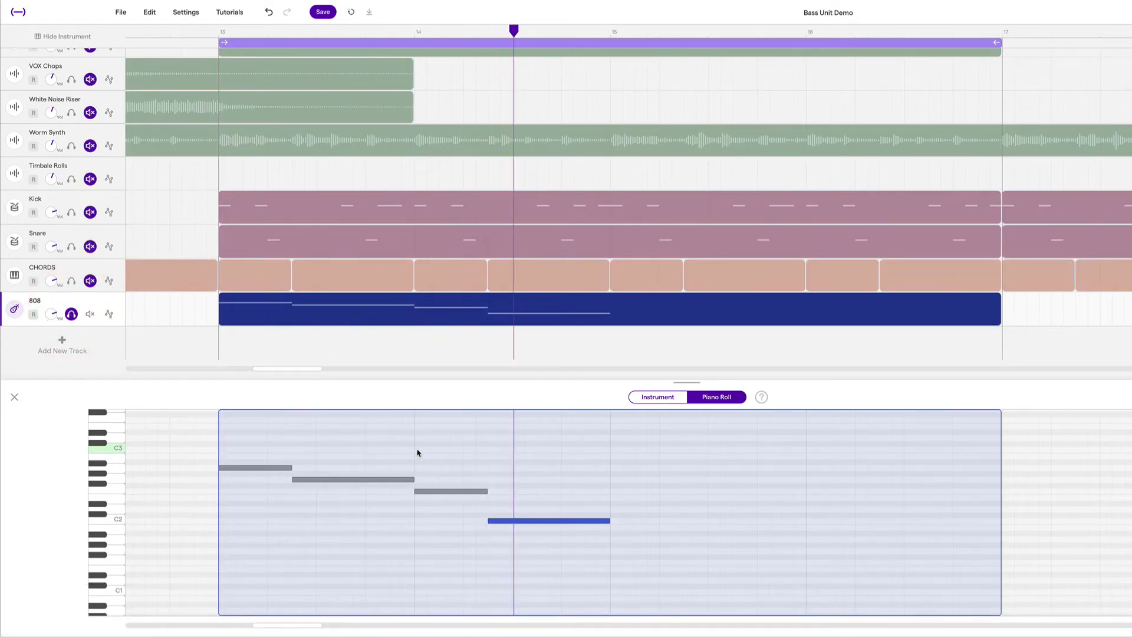
{"action": "key", "text": "space"}
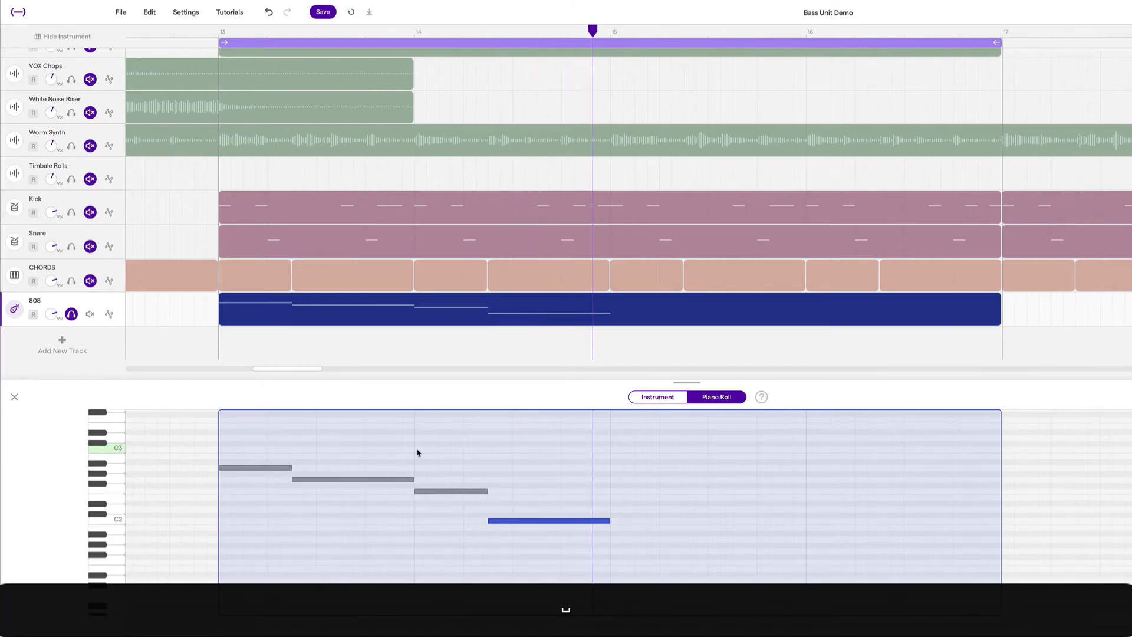
Copy the four 808 notes of bars 13 and 14 and paste them at bar 15
{"action": "left_click_drag", "start_coordinate": [618, 550], "coordinate": [260, 437]}
{"action": "key", "text": "super+c"}
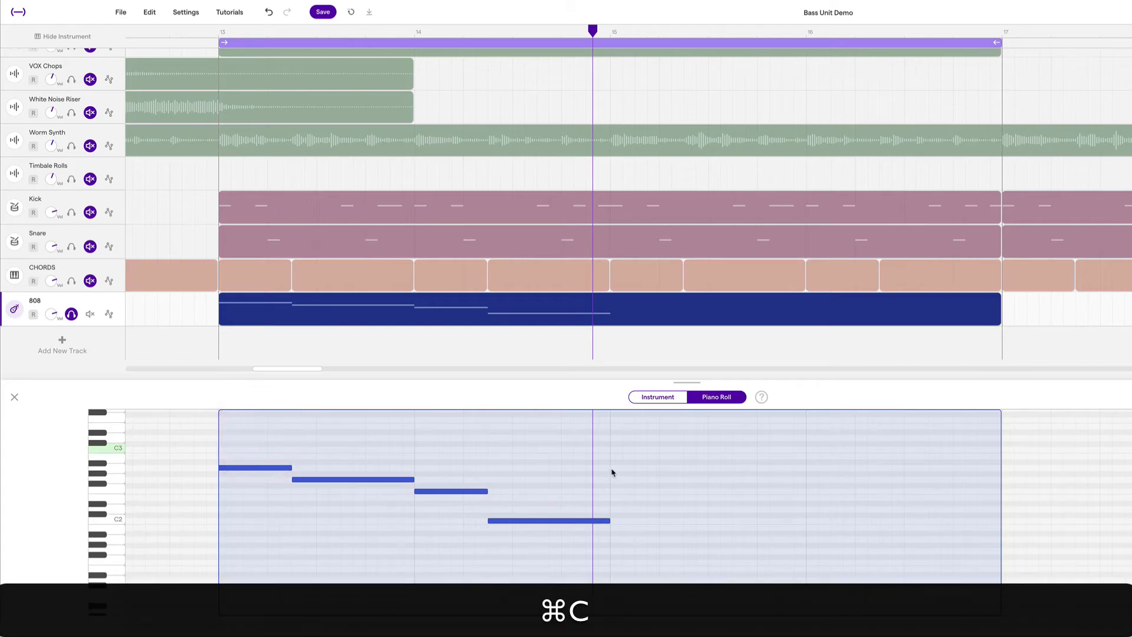
{"action": "left_click", "coordinate": [609, 474]}
{"action": "key", "text": "super+v"}
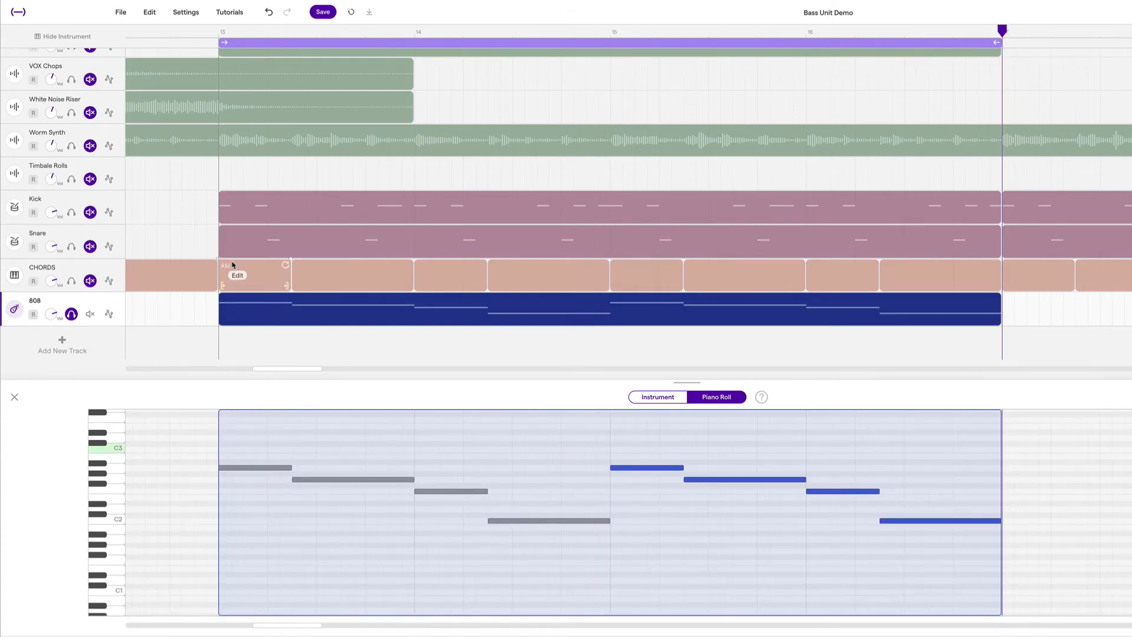
Solo the Kick, Snare and 808 tracks together and play them from just before bar 13
{"action": "left_click", "coordinate": [223, 32]}
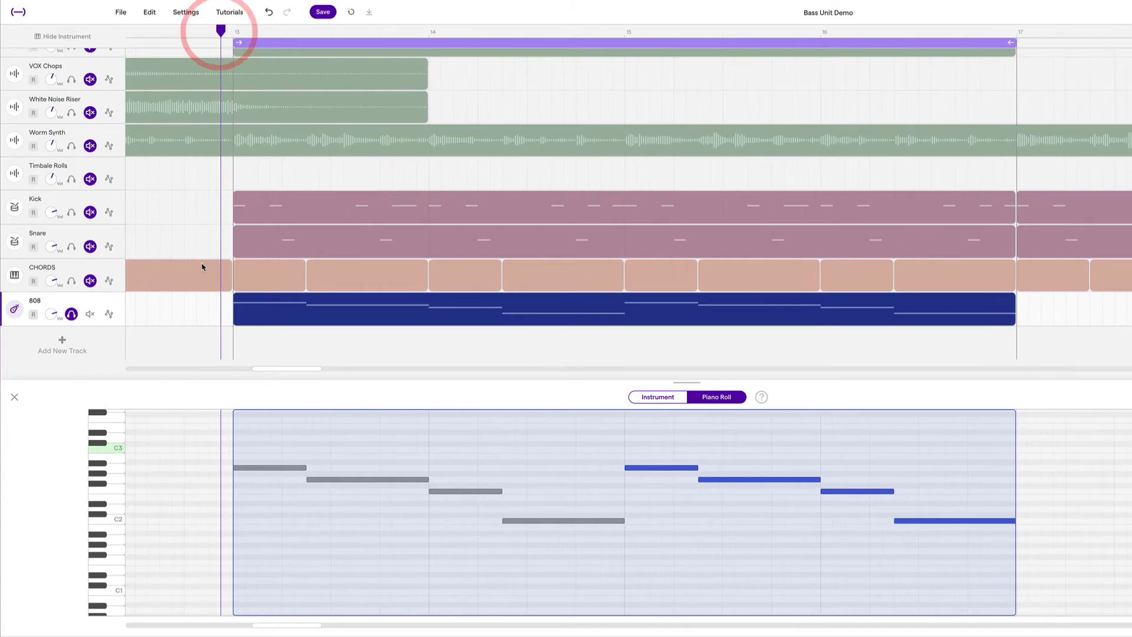
{"action": "left_click", "coordinate": [71, 315]}
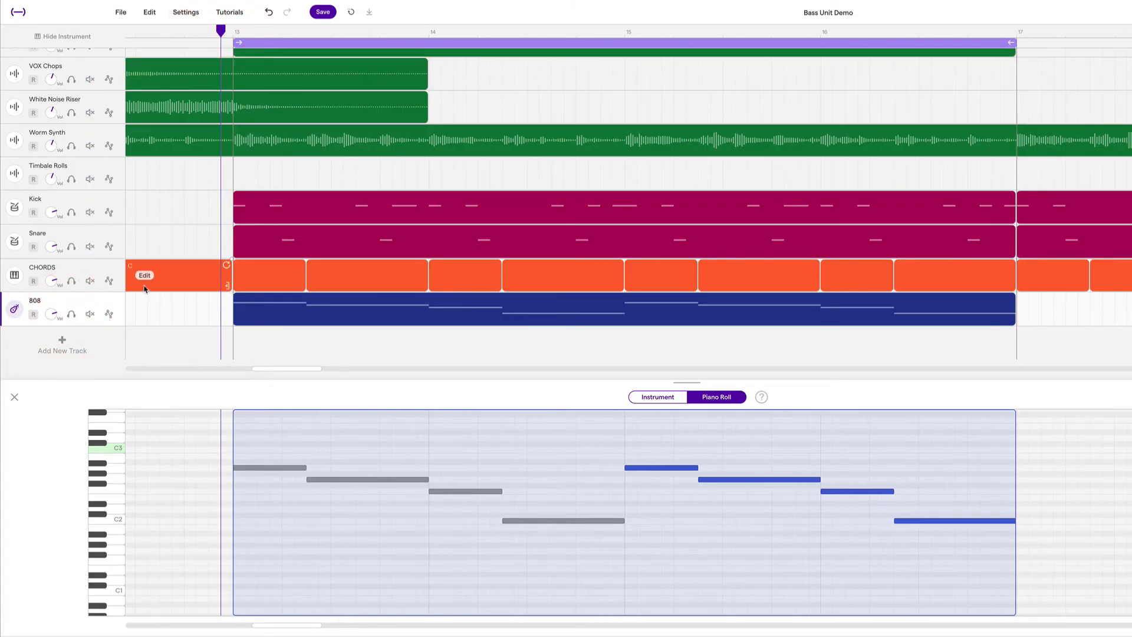
{"action": "left_click", "coordinate": [72, 212]}
{"action": "left_click", "coordinate": [72, 247]}
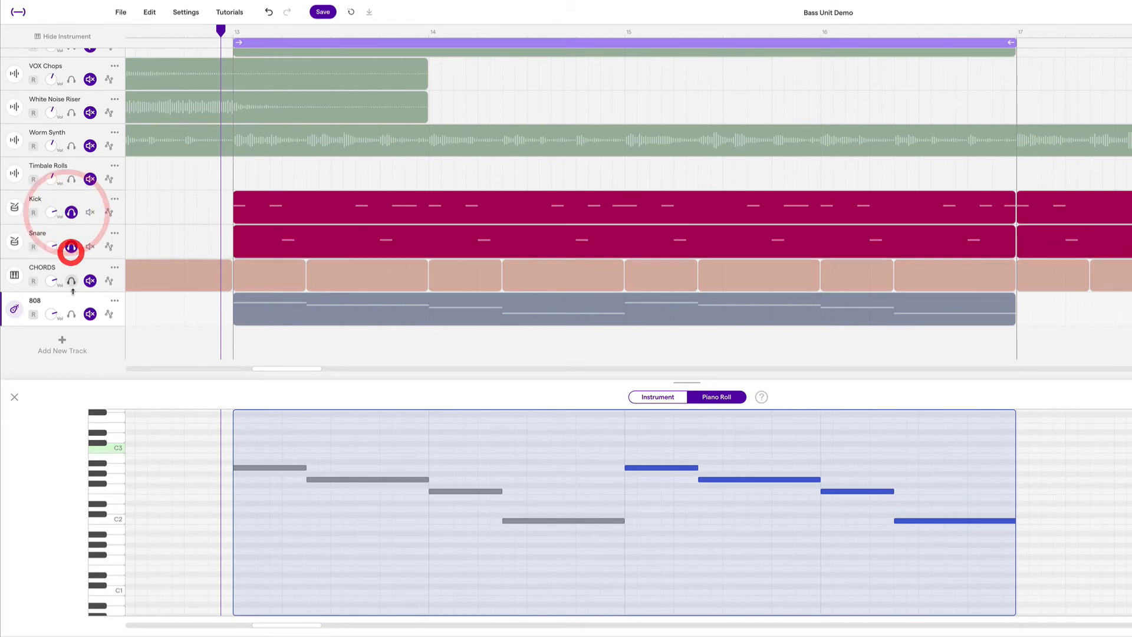
{"action": "left_click", "coordinate": [71, 313]}
{"action": "key", "text": "space"}
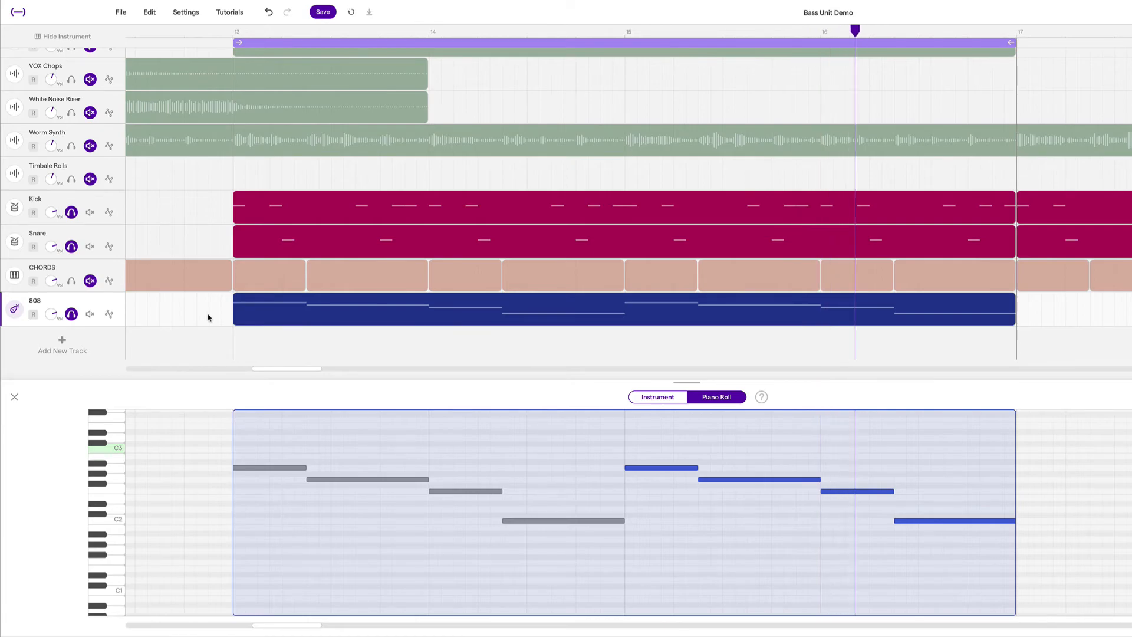
{"action": "key", "text": "space"}
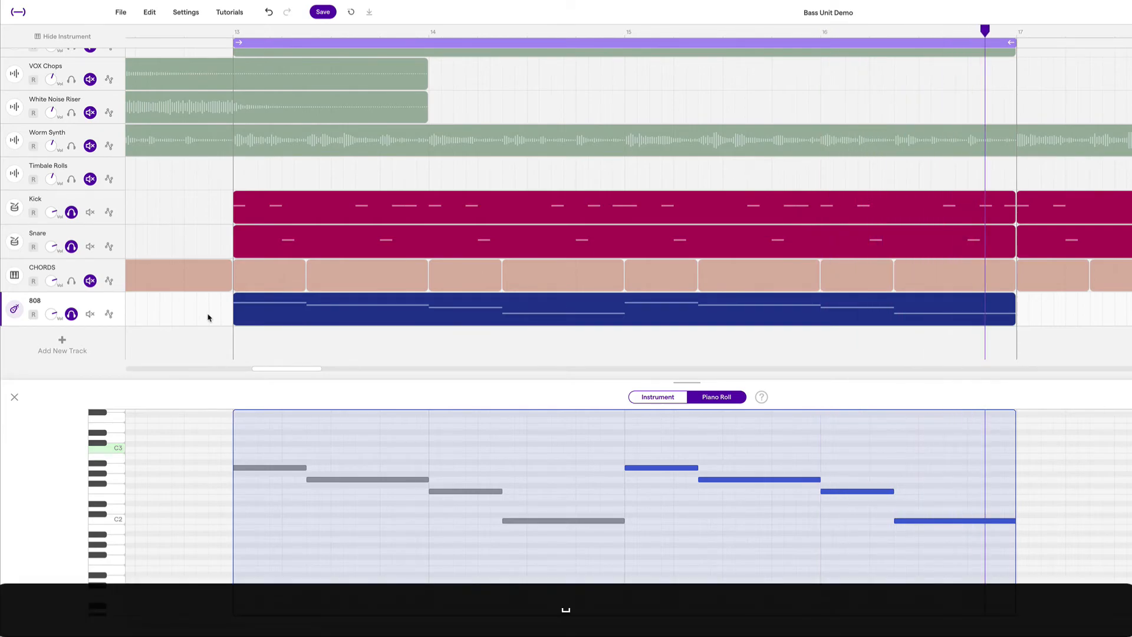
Clear all track solos at once and play the full mix
{"action": "left_click", "coordinate": [72, 213], "text": "alt"}
{"action": "left_click", "coordinate": [73, 214], "text": "alt+super"}
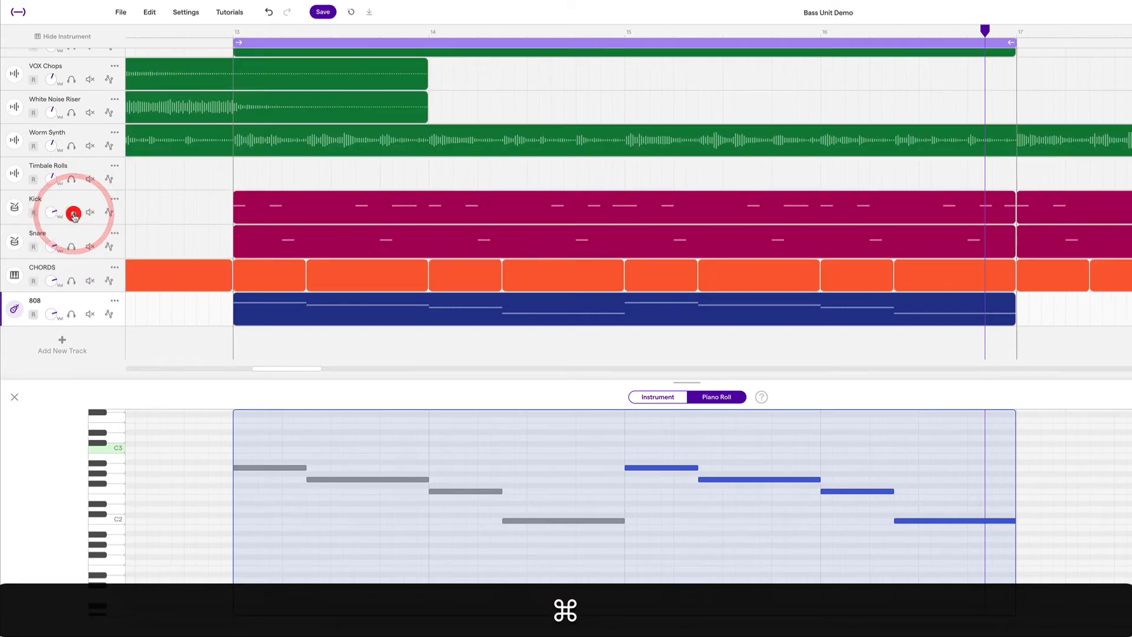
{"action": "key", "text": "space"}
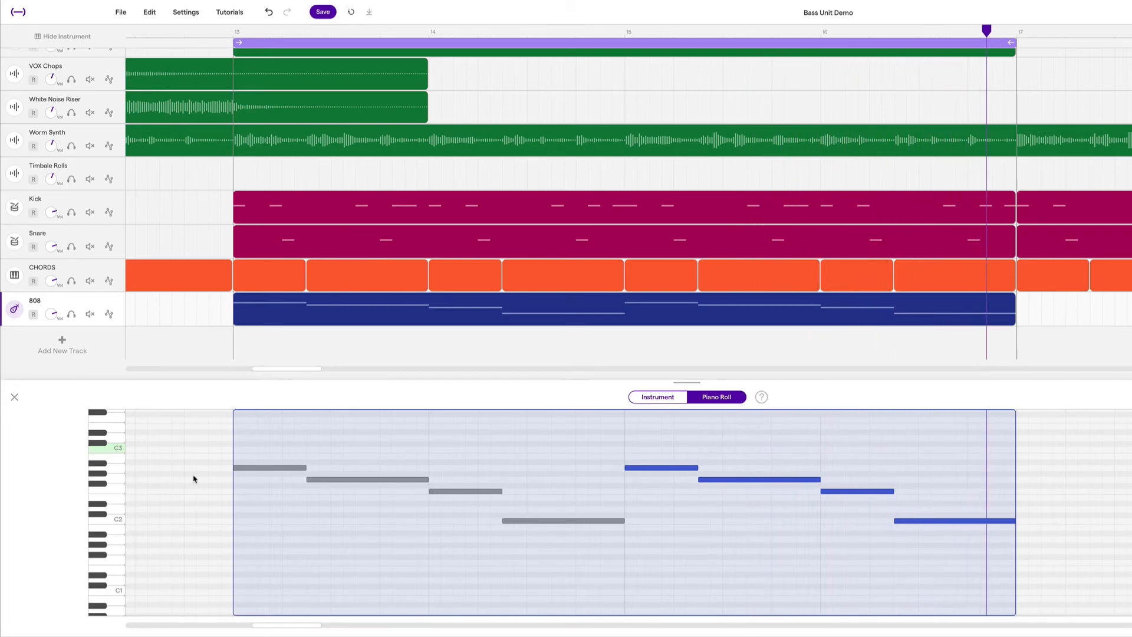
Shift the 808 notes in bars 13 and 14 off the chords: first up one semitone, second down one, third down two, fourth up six
{"action": "left_click", "coordinate": [474, 508]}
{"action": "key", "text": "space"}
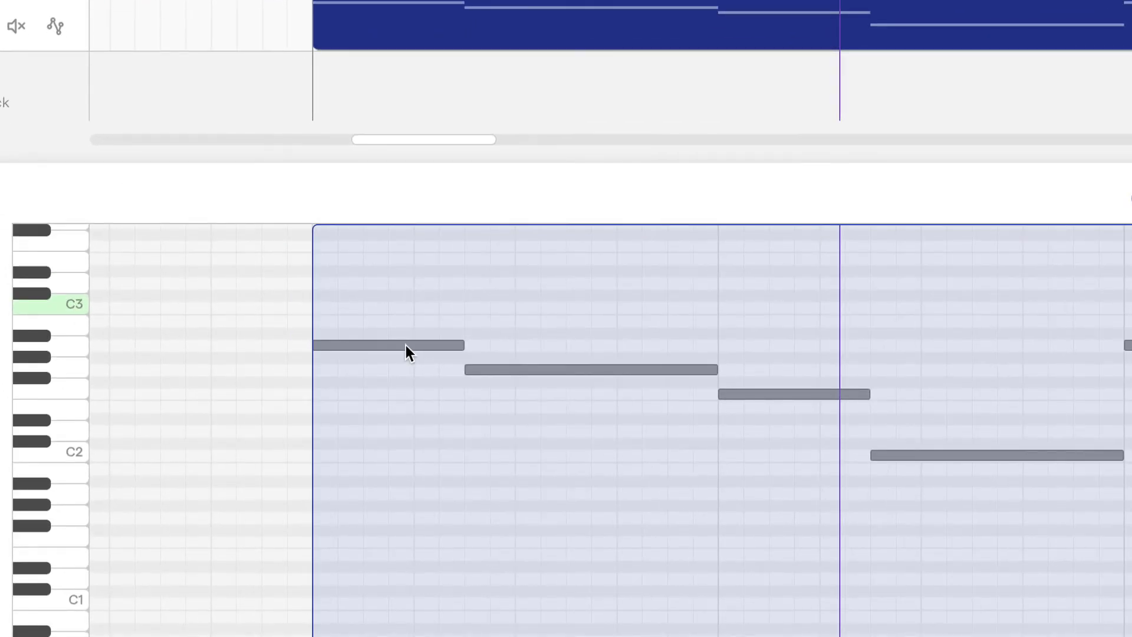
{"action": "left_click_drag", "start_coordinate": [409, 345], "coordinate": [413, 334]}
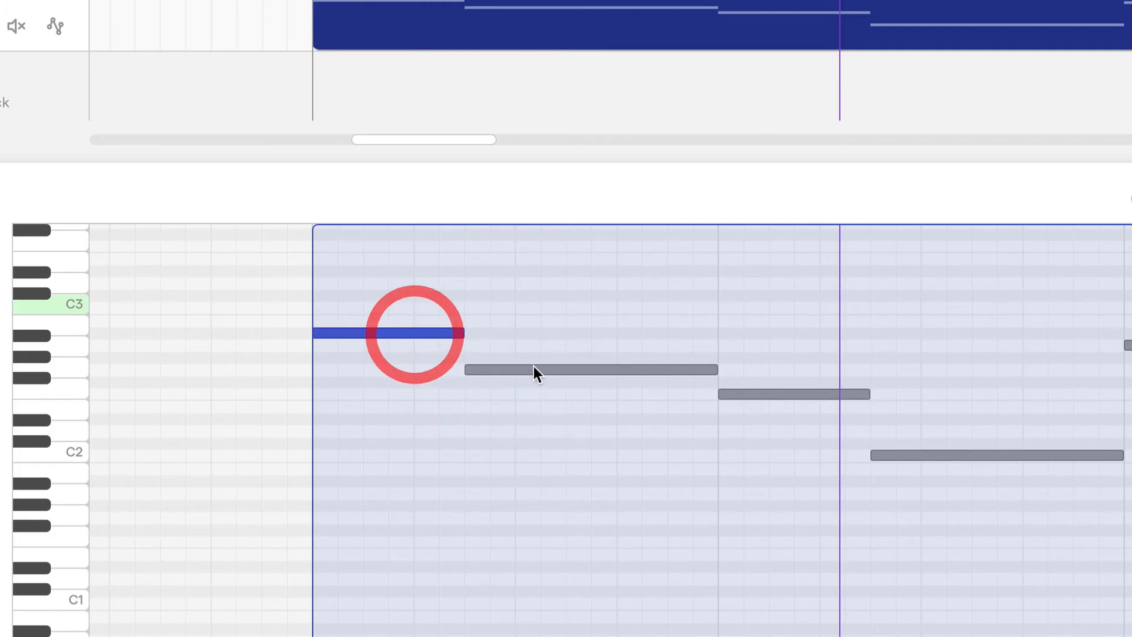
{"action": "left_click", "coordinate": [534, 370]}
{"action": "left_click_drag", "start_coordinate": [535, 374], "coordinate": [533, 381]}
{"action": "left_click_drag", "start_coordinate": [760, 396], "coordinate": [765, 422]}
{"action": "left_click_drag", "start_coordinate": [934, 453], "coordinate": [933, 379]}
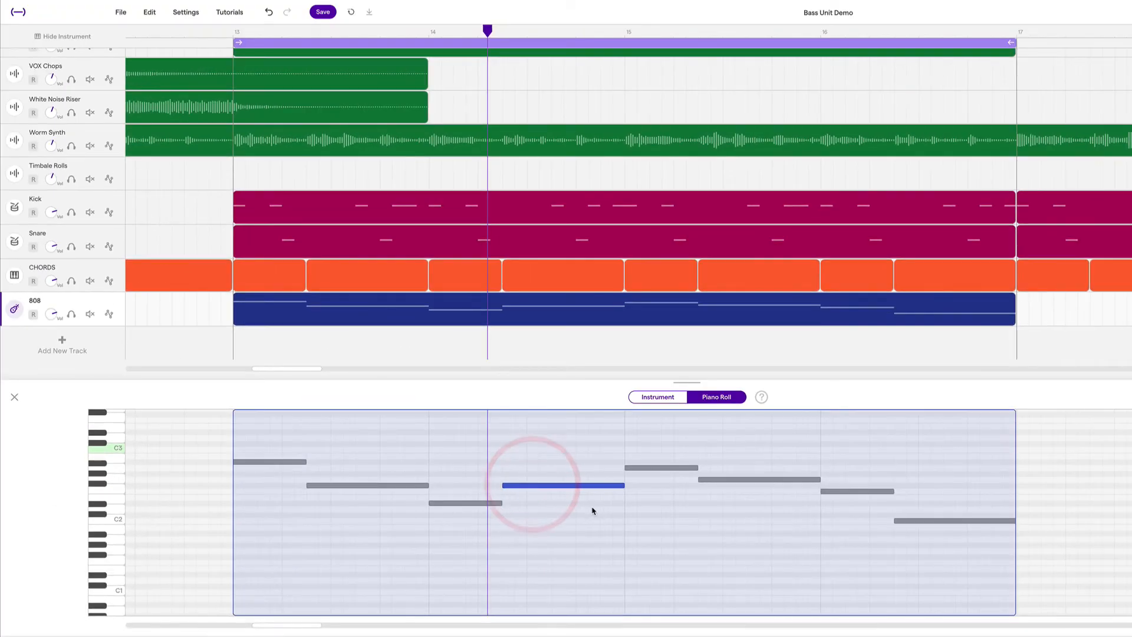
Compare the four shifted 808 notes with the four chord-matched notes in bars 15 and 16, and play the section
{"action": "left_click_drag", "start_coordinate": [300, 457], "coordinate": [546, 532]}
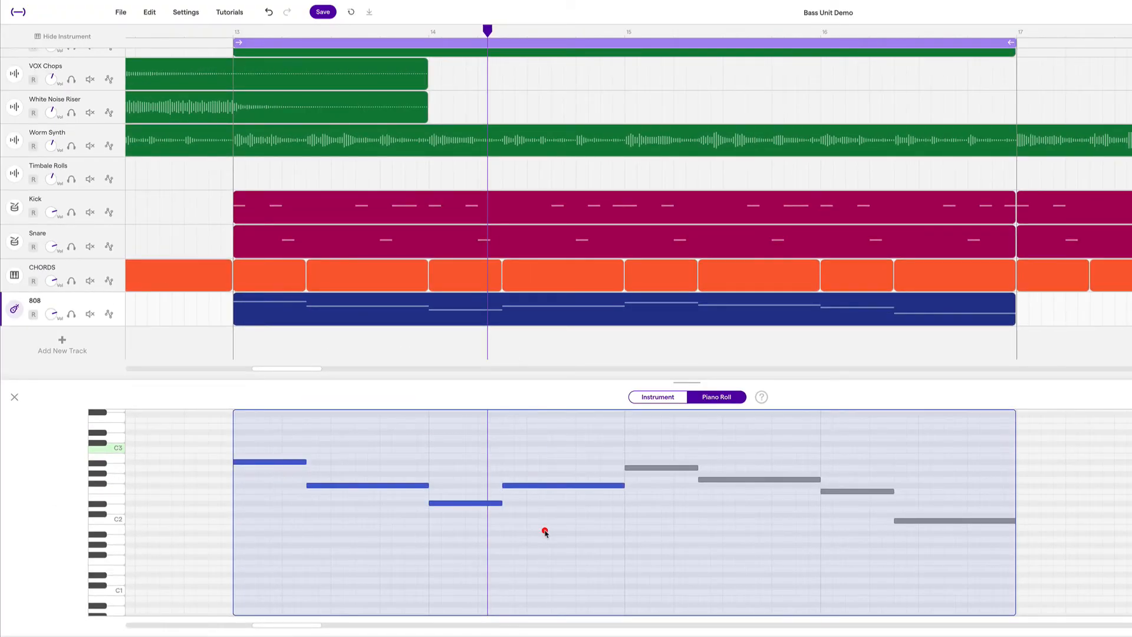
{"action": "left_click_drag", "start_coordinate": [659, 446], "coordinate": [960, 552]}
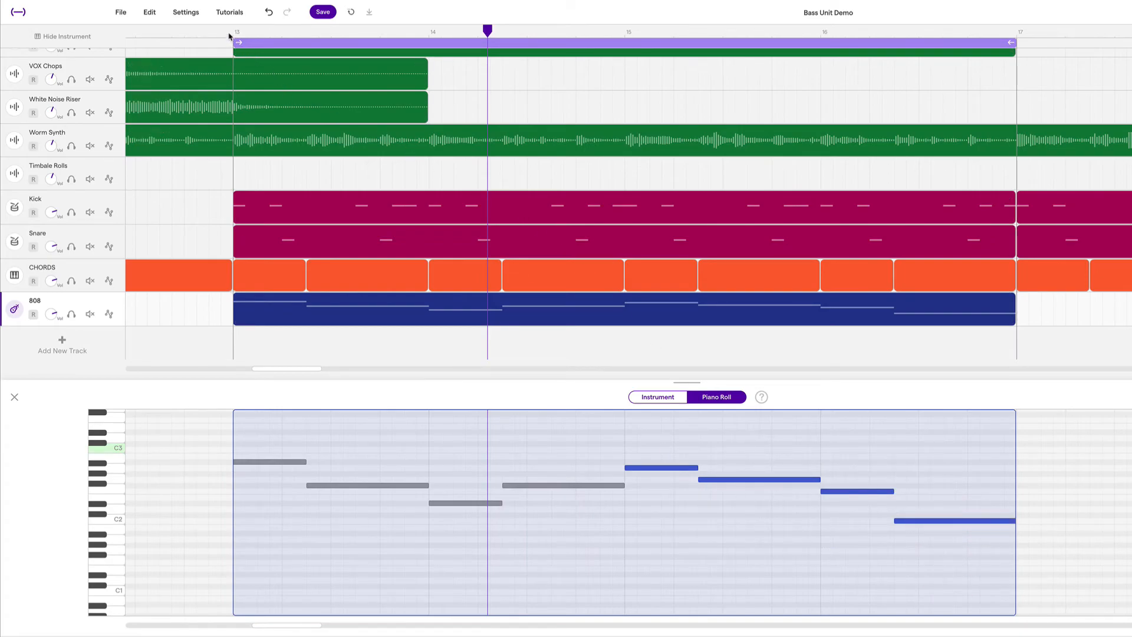
{"action": "key", "text": "space"}
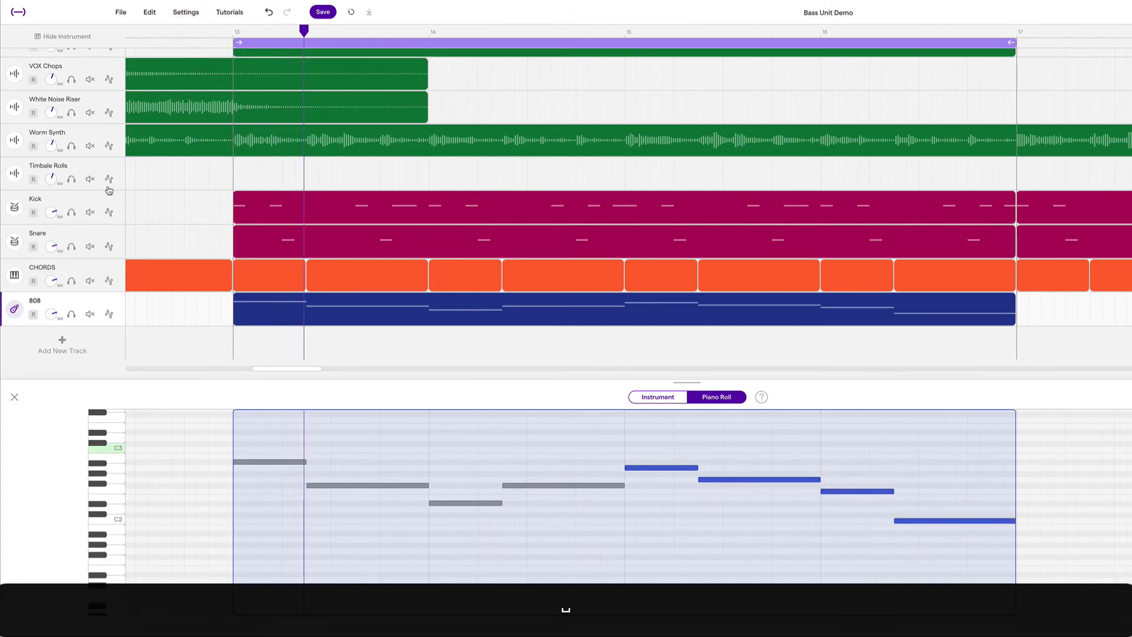
Solo the Acapella and Worm Synth tracks and play them from the start of bar 13
{"action": "scroll", "coordinate": [201, 176], "scroll_direction": "up", "scroll_amount": 5}
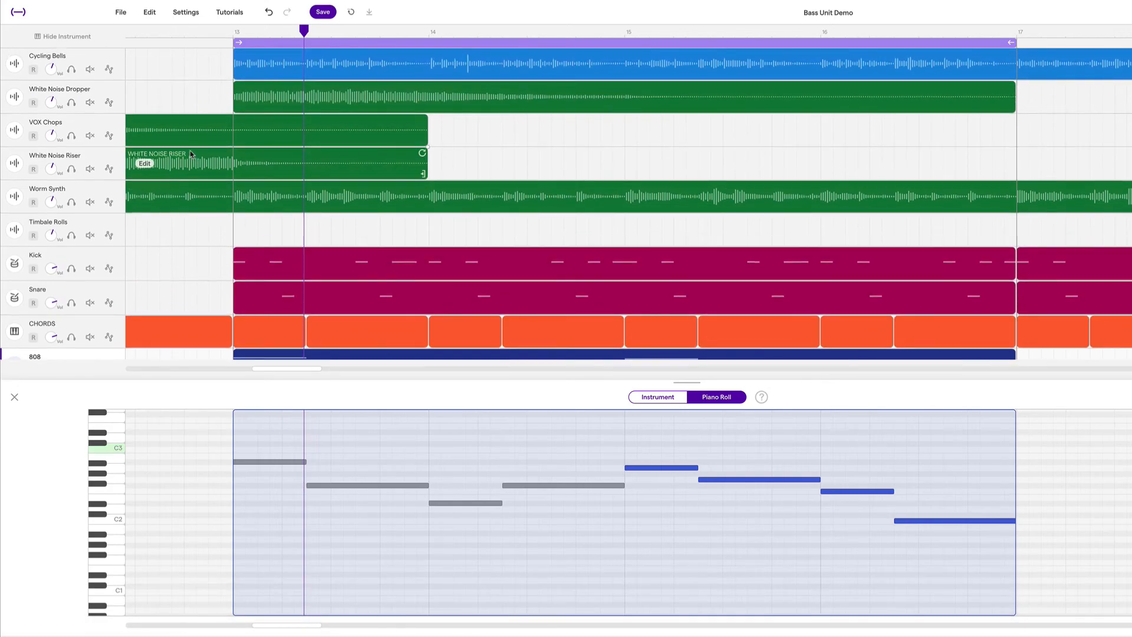
{"action": "scroll", "coordinate": [177, 152], "scroll_direction": "up", "scroll_amount": 2}
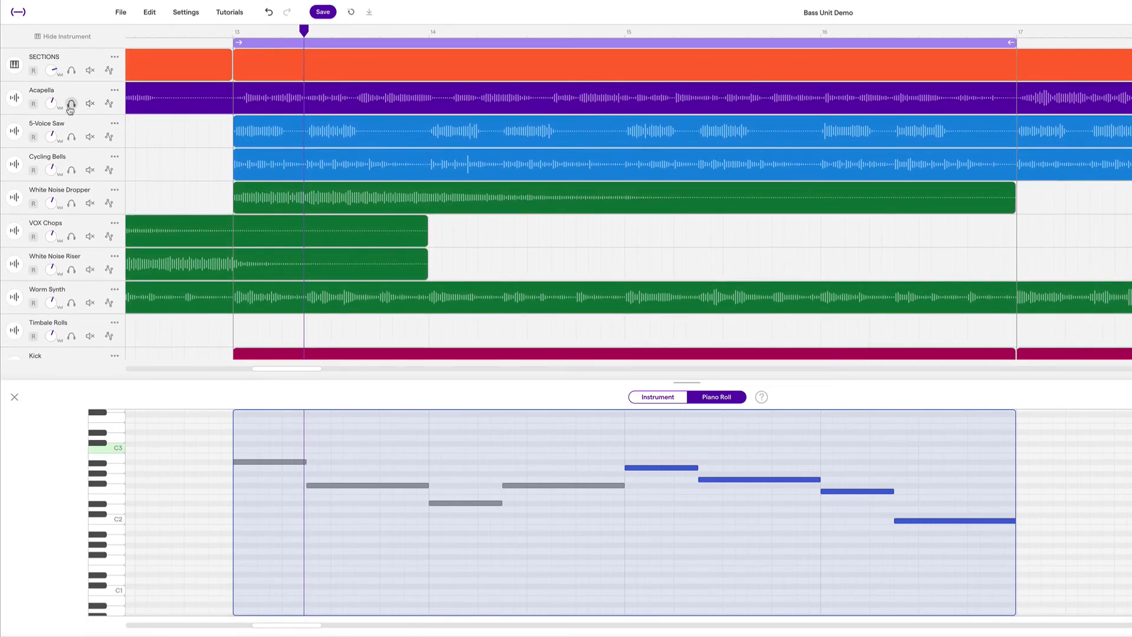
{"action": "left_click", "coordinate": [72, 104]}
{"action": "scroll", "coordinate": [227, 153], "scroll_direction": "down", "scroll_amount": 5}
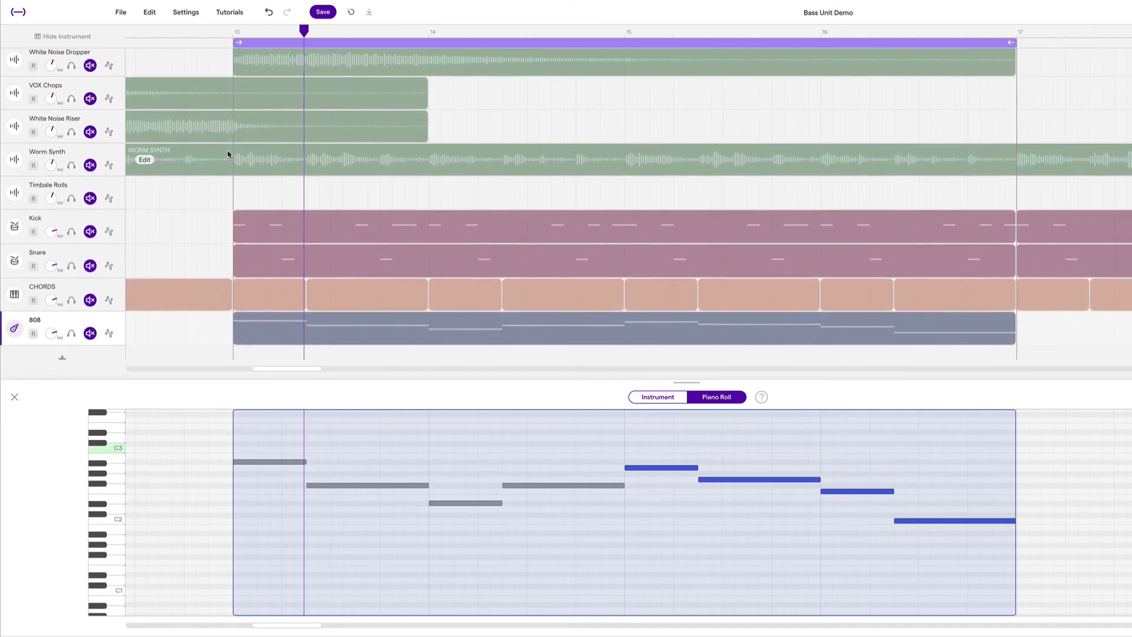
{"action": "scroll", "coordinate": [227, 155], "scroll_direction": "down", "scroll_amount": 1}
{"action": "left_click", "coordinate": [71, 145]}
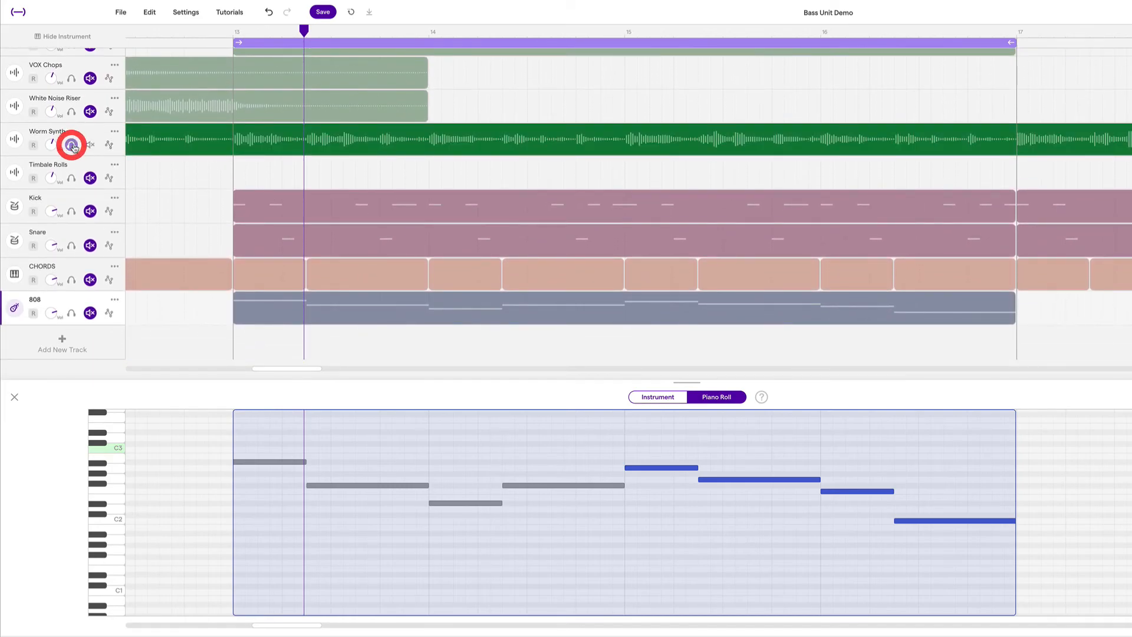
{"action": "key", "text": "space"}
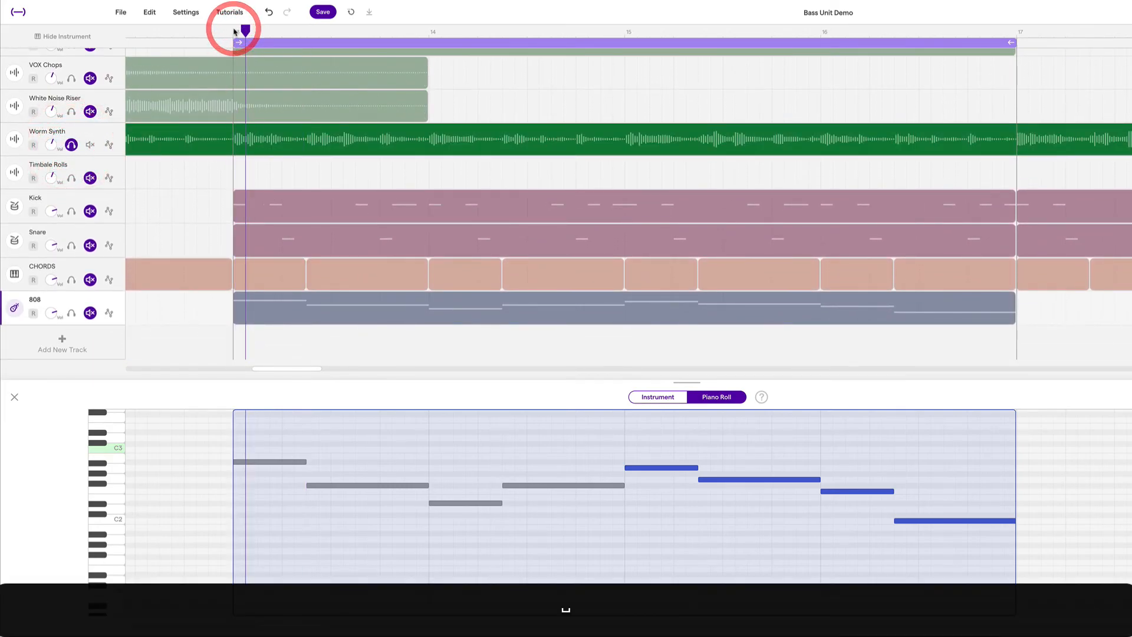
Replace the soloed Worm Synth with the 5-Voice Saw and 808 tracks and play from bar 13 to just before bar 15
{"action": "left_click", "coordinate": [71, 146]}
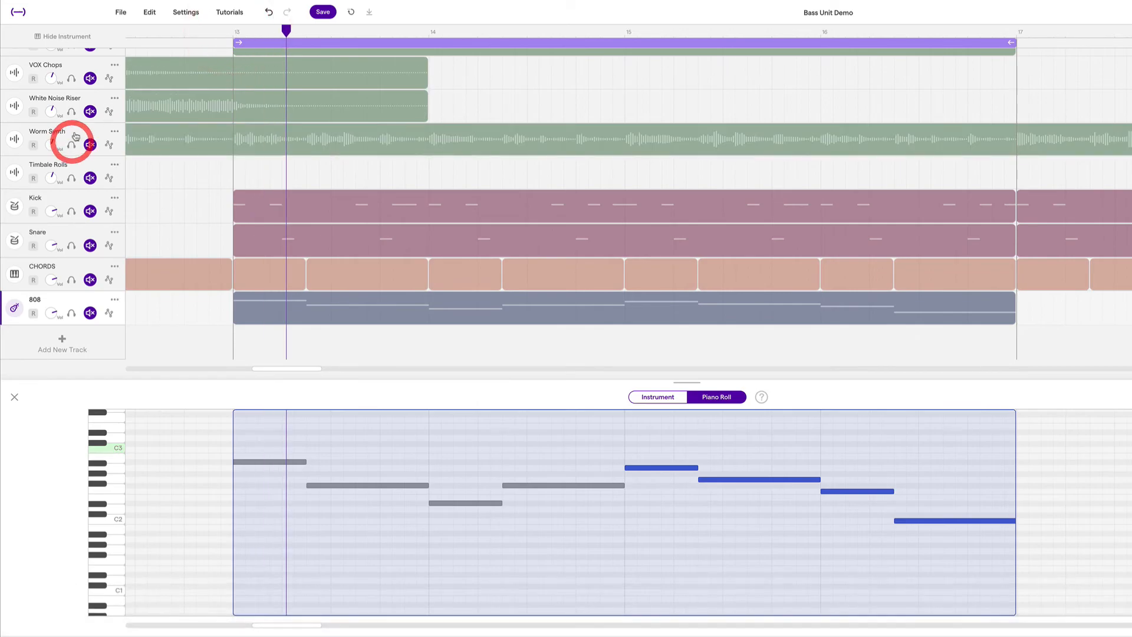
{"action": "scroll", "coordinate": [73, 156], "scroll_direction": "up", "scroll_amount": 7}
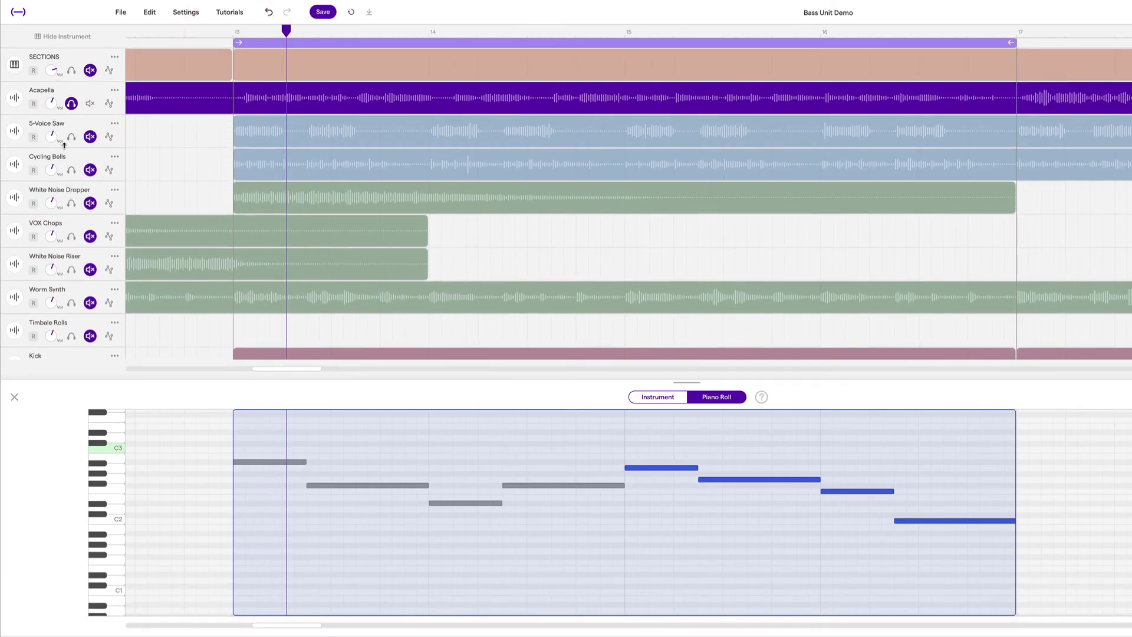
{"action": "left_click", "coordinate": [71, 137]}
{"action": "scroll", "coordinate": [214, 170], "scroll_direction": "down", "scroll_amount": 5}
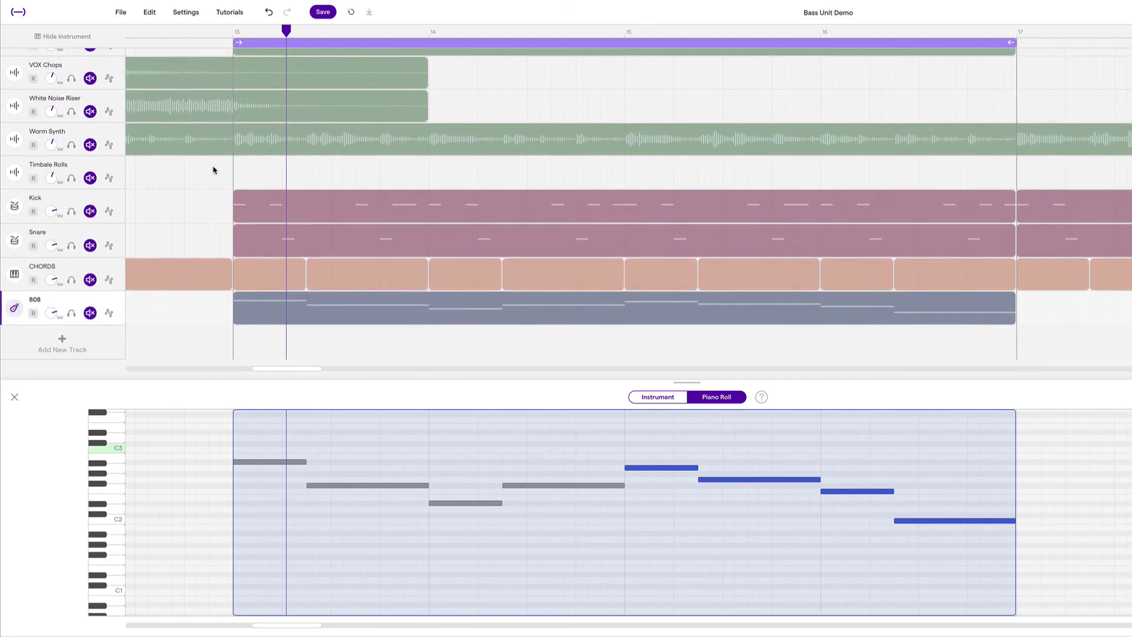
{"action": "left_click", "coordinate": [71, 313]}
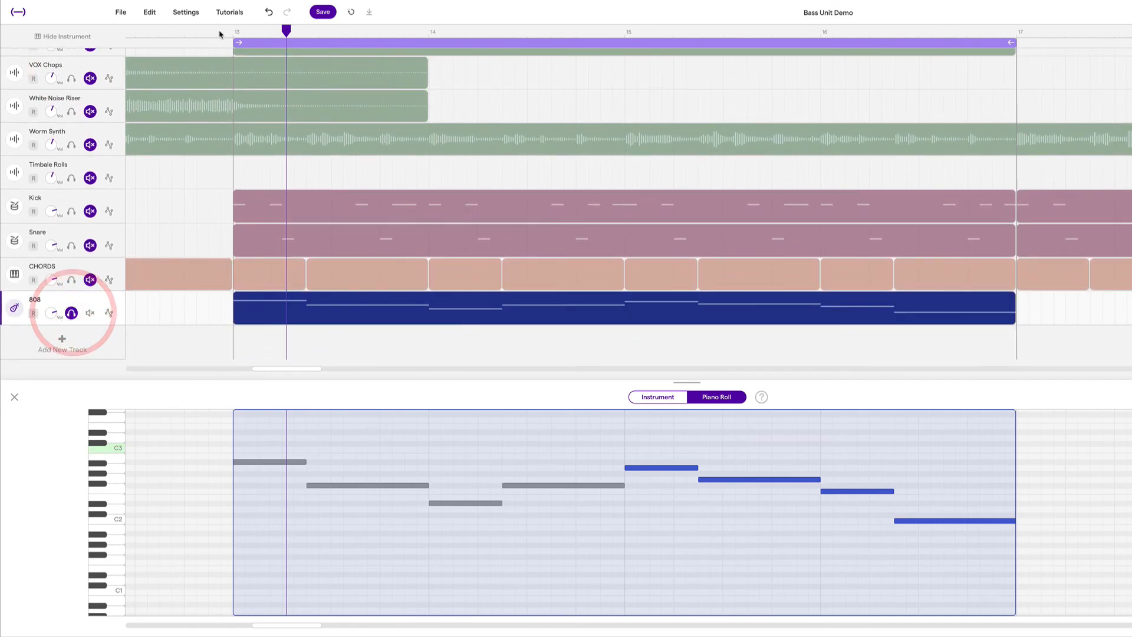
{"action": "left_click", "coordinate": [233, 30]}
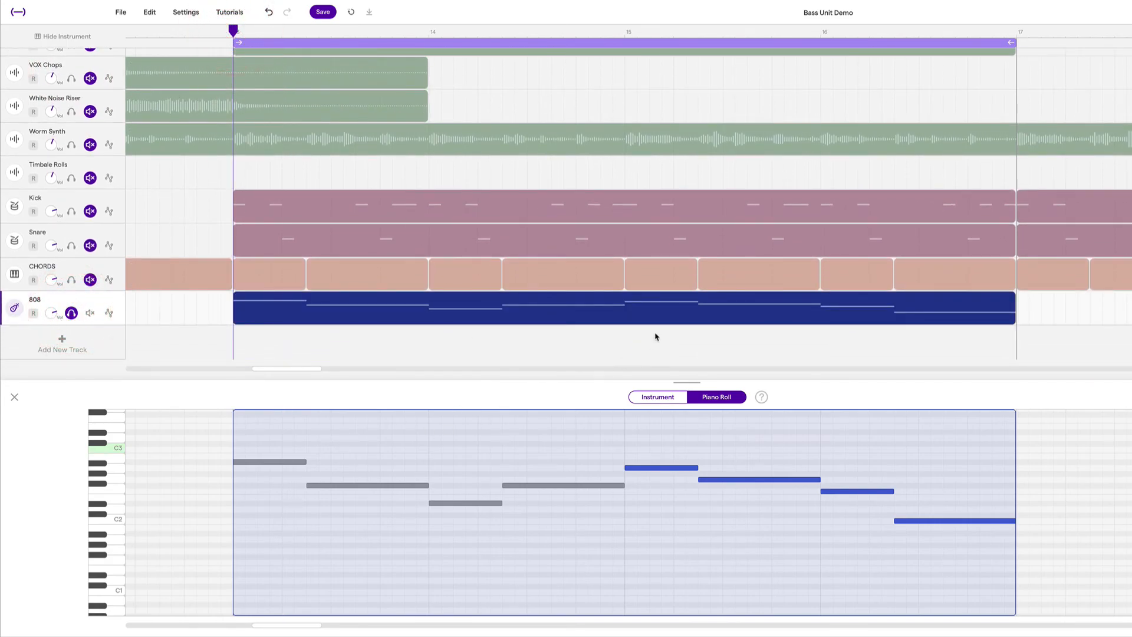
{"action": "key", "text": "space"}
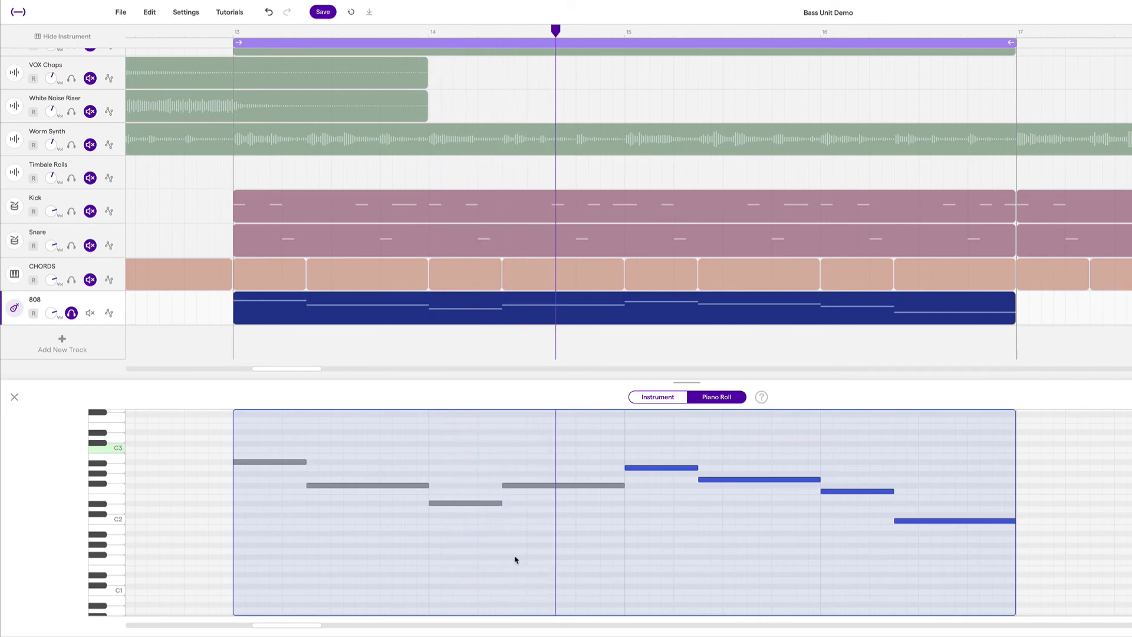
{"action": "key", "text": "space"}
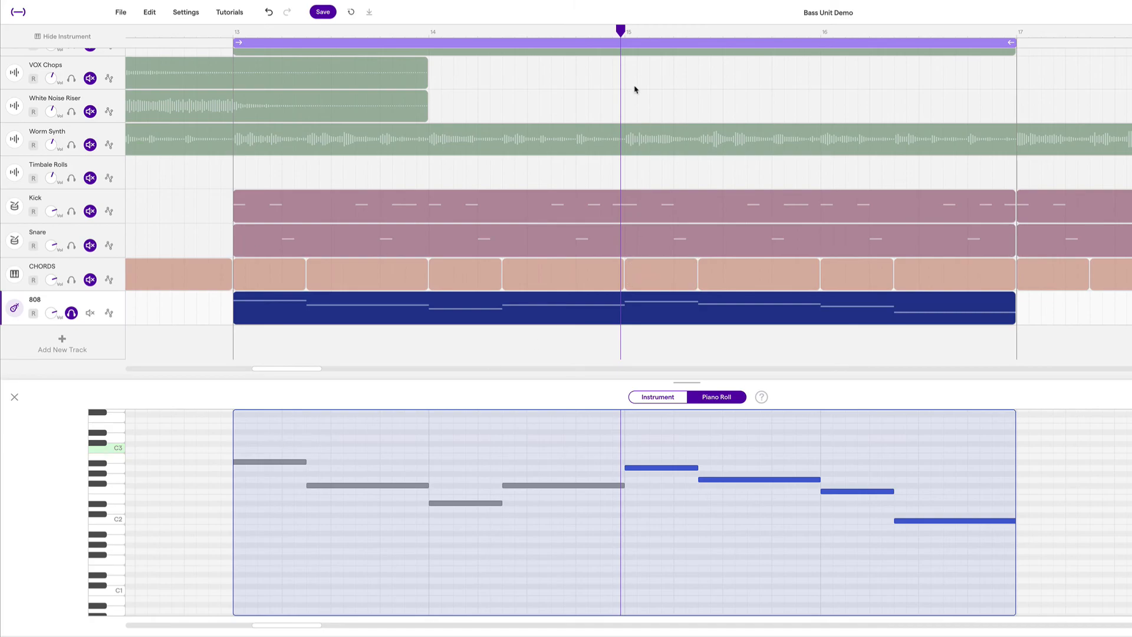
Play the soloed tracks from bar 15, toggle the Acapella's solo, and play from bar 15 again
{"action": "left_click_drag", "start_coordinate": [620, 29], "coordinate": [625, 29]}
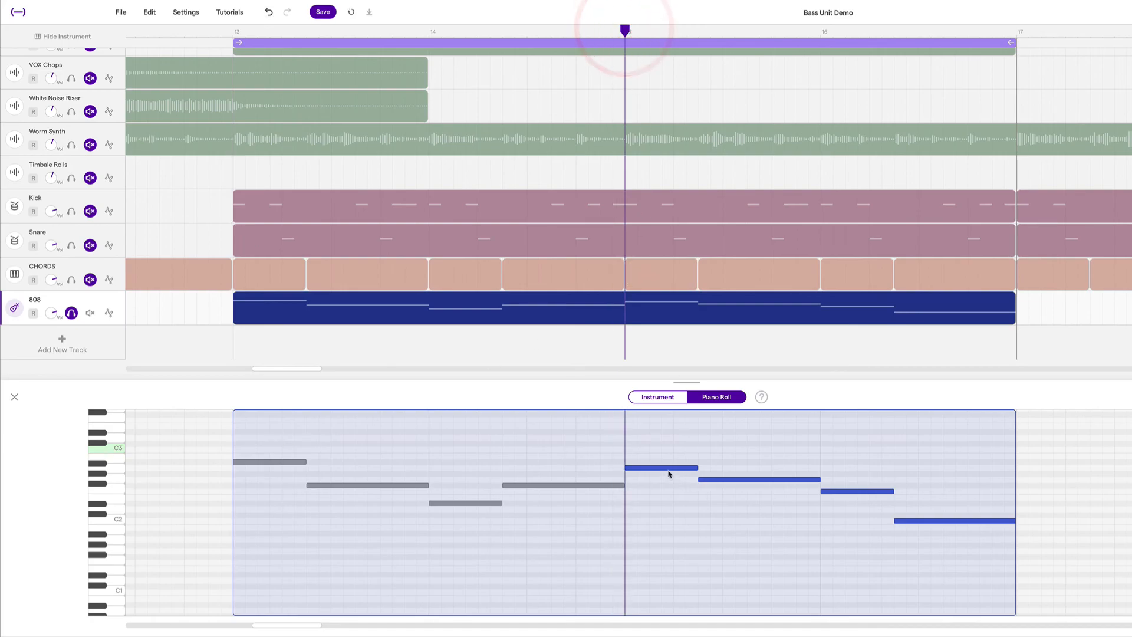
{"action": "key", "text": "space"}
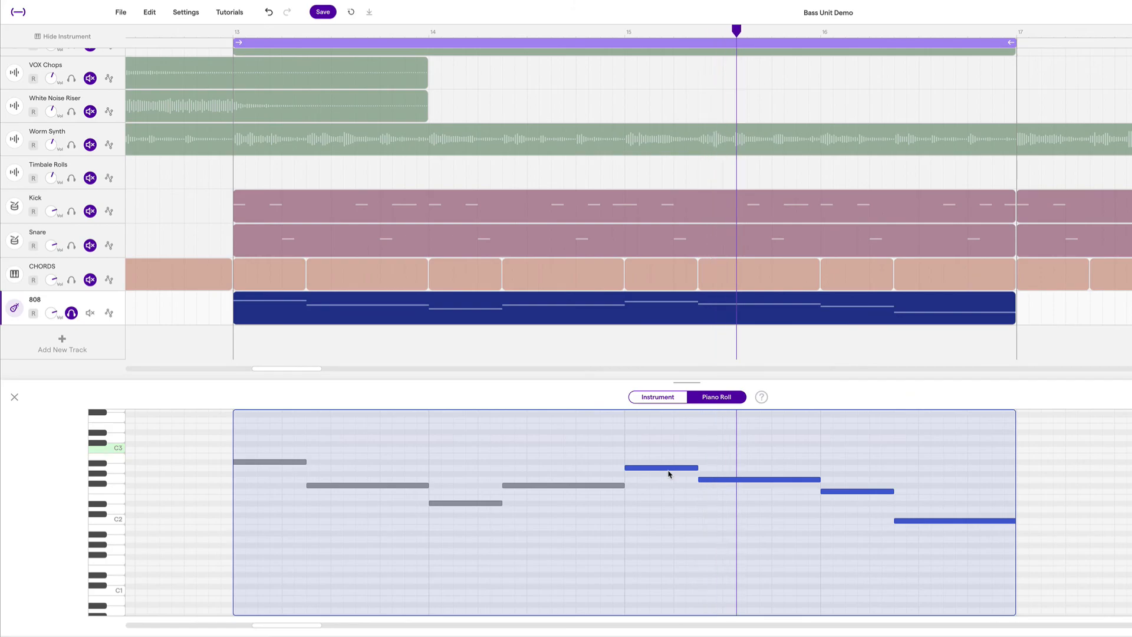
{"action": "scroll", "coordinate": [429, 234], "scroll_direction": "up", "scroll_amount": 5}
{"action": "left_click", "coordinate": [70, 104]}
{"action": "scroll", "coordinate": [657, 248], "scroll_direction": "down", "scroll_amount": 5}
{"action": "left_click", "coordinate": [629, 32]}
{"action": "key", "text": "space"}
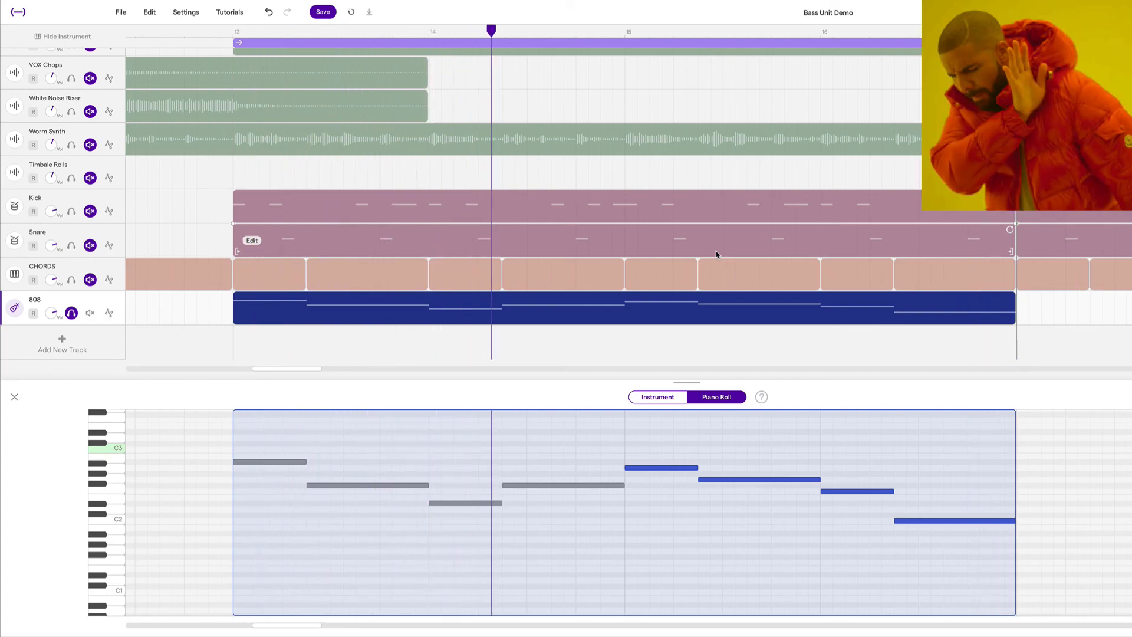
{"action": "key", "text": "space"}
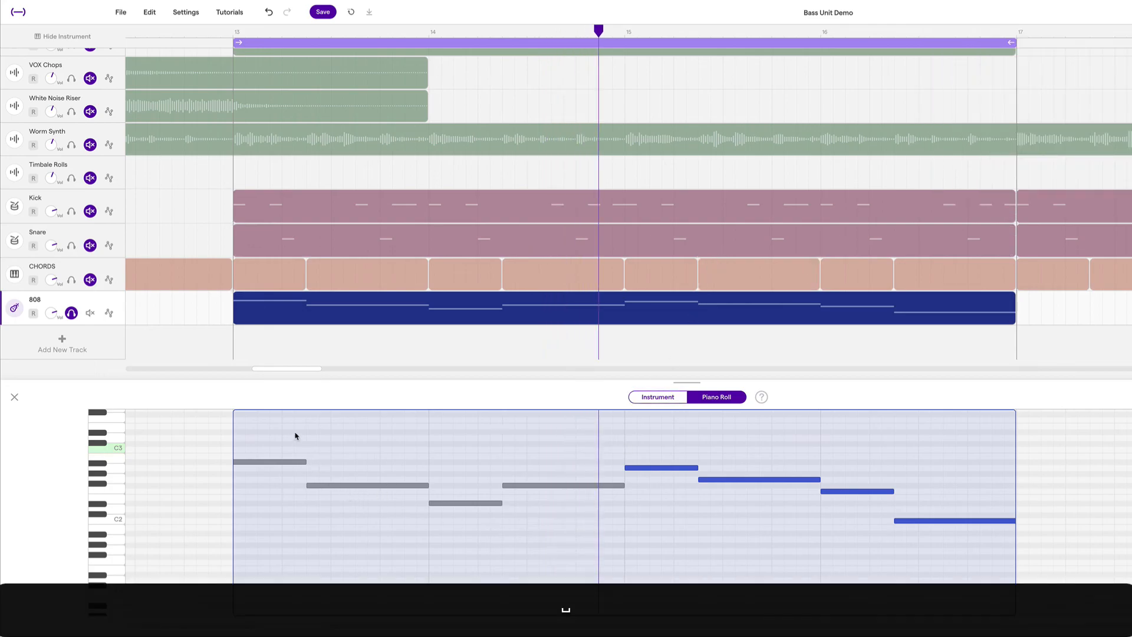
Move the four 808 notes in bars 13 and 14 to the same pitches as the four notes in bars 15 and 16
{"action": "left_click", "coordinate": [260, 463]}
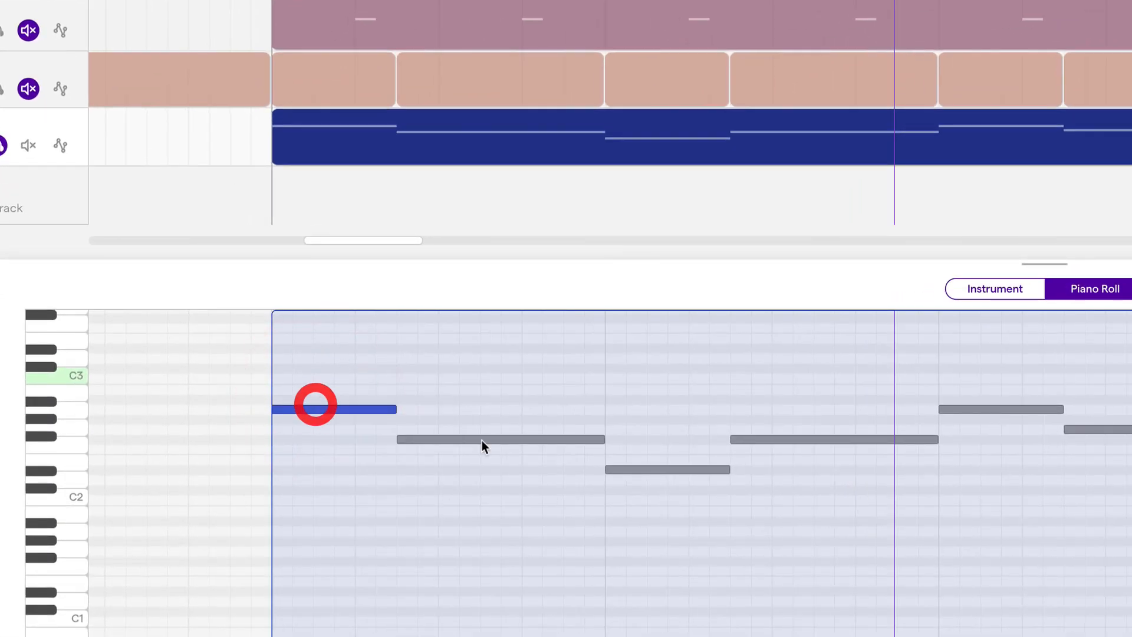
{"action": "mouse_move", "coordinate": [465, 440]}
{"action": "left_mouse_down"}
{"action": "mouse_move", "coordinate": [467, 449]}
{"action": "mouse_move", "coordinate": [475, 430]}
{"action": "left_mouse_up"}
{"action": "left_click_drag", "start_coordinate": [630, 470], "coordinate": [634, 450]}
{"action": "left_click_drag", "start_coordinate": [770, 444], "coordinate": [776, 496]}
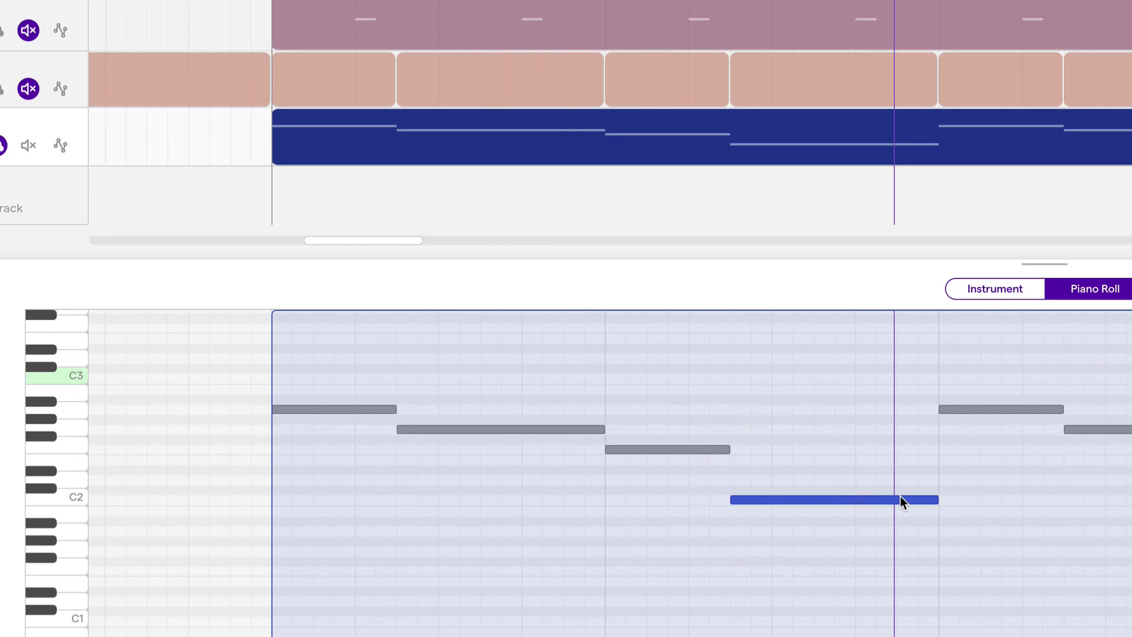
Copy the 808 region spanning bars 13 to 16 and paste it at bar 17
{"action": "scroll", "coordinate": [1026, 313], "scroll_direction": "down", "scroll_amount": 6}
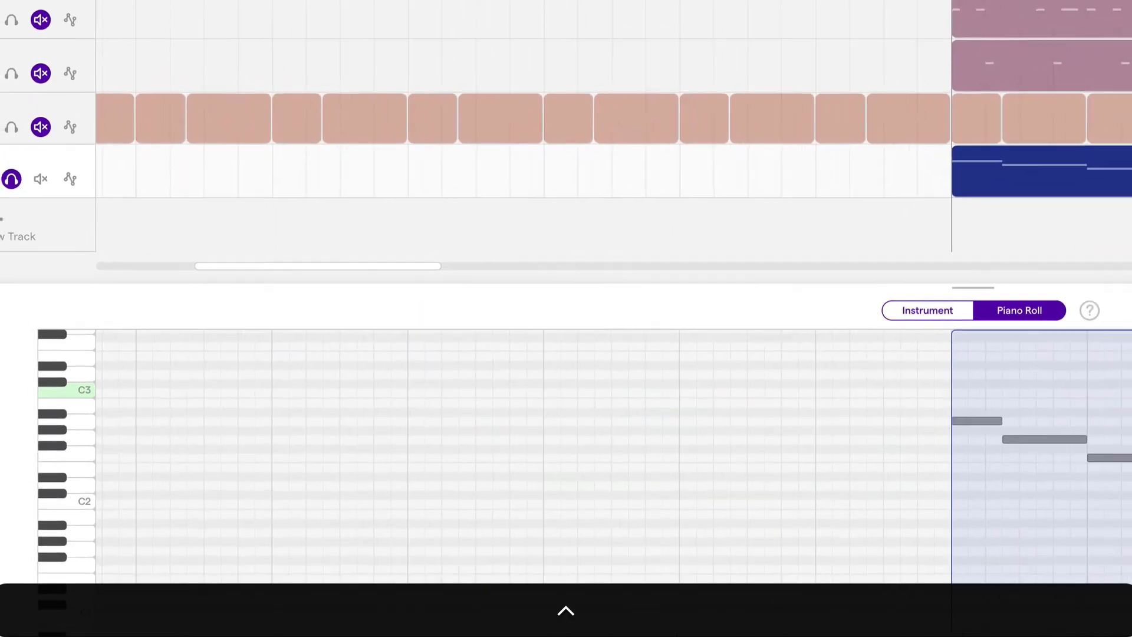
{"action": "scroll", "coordinate": [1027, 314], "scroll_direction": "right", "scroll_amount": 2}
{"action": "scroll", "coordinate": [1026, 317], "scroll_direction": "right", "scroll_amount": 2}
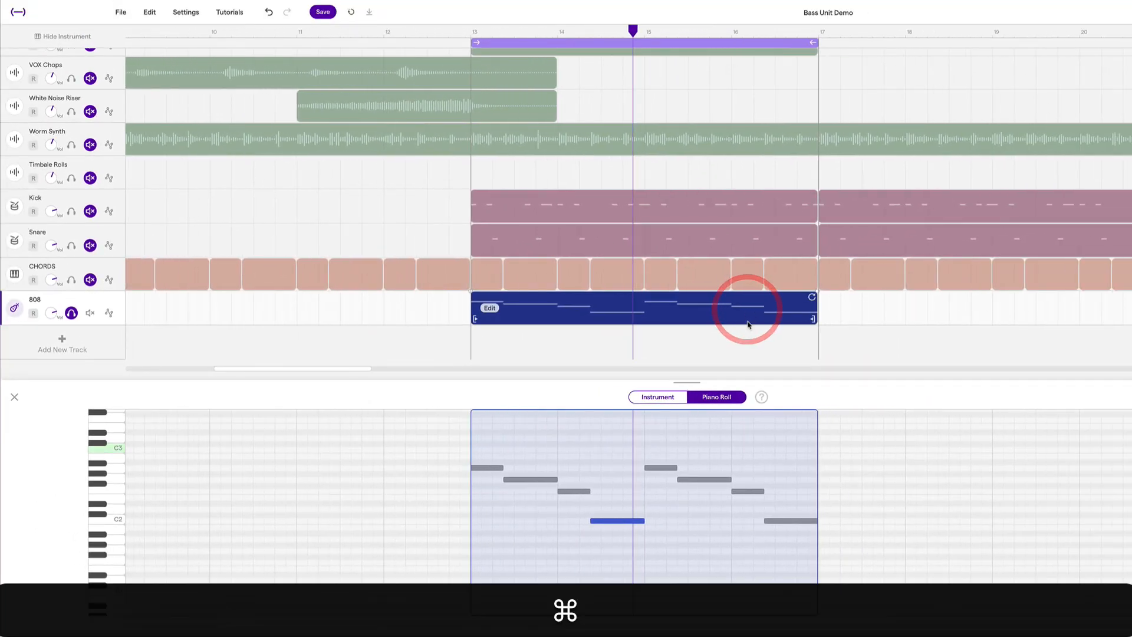
{"action": "key", "text": "super+c"}
{"action": "key", "text": "super+v"}
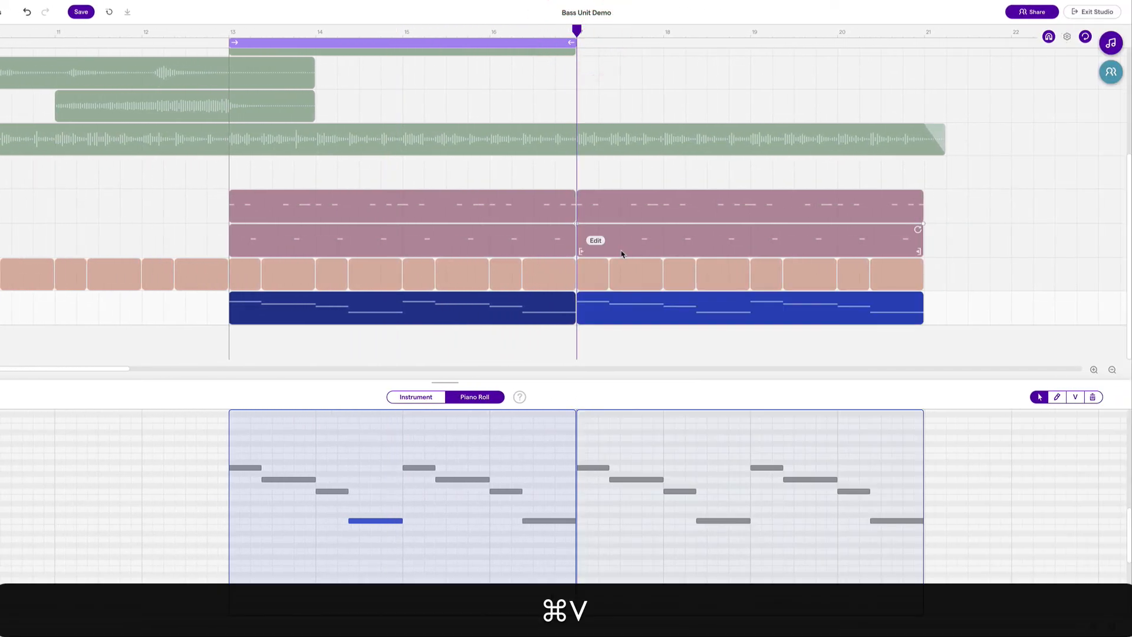